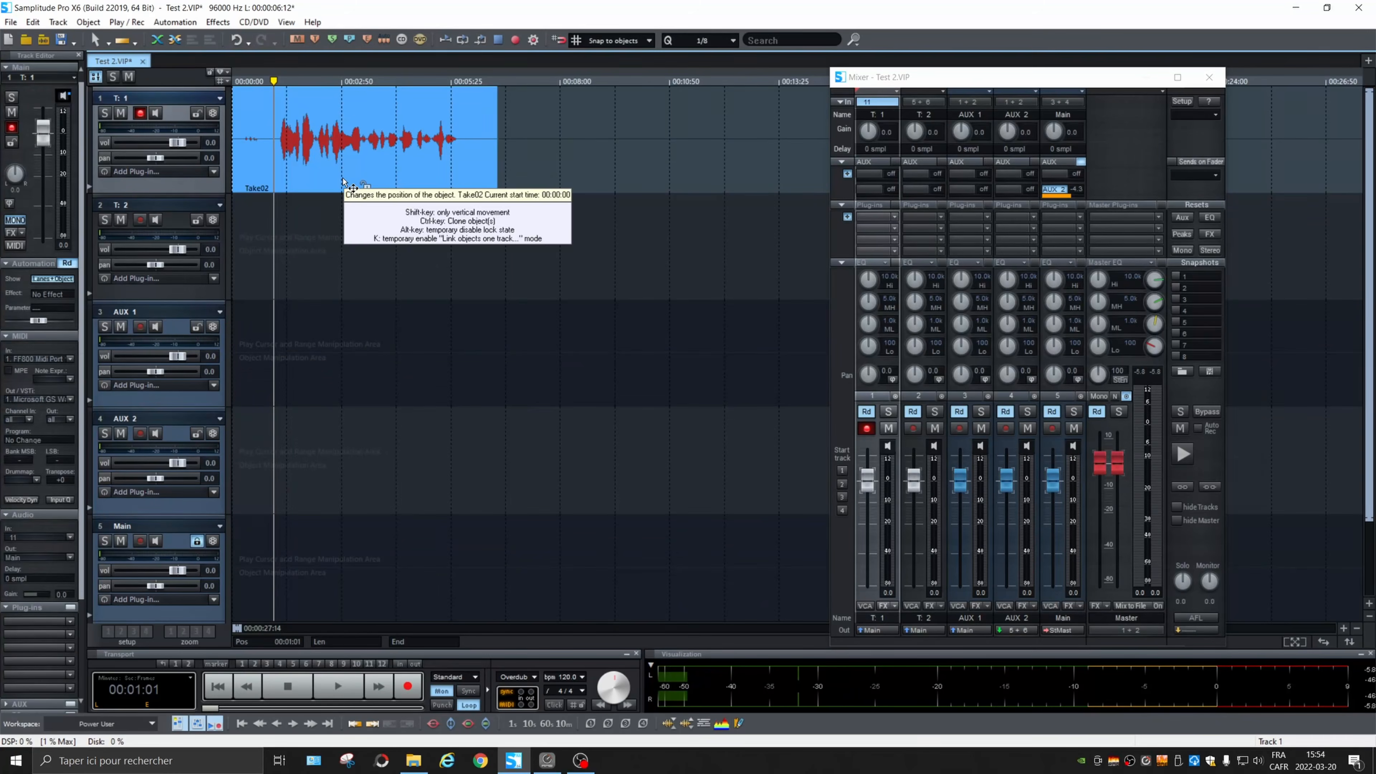
Step: Inspect the Take02 audio object on track 1 and examine its recorded file's path in the takes list
{"action": "double_click", "coordinate": [343, 181]}
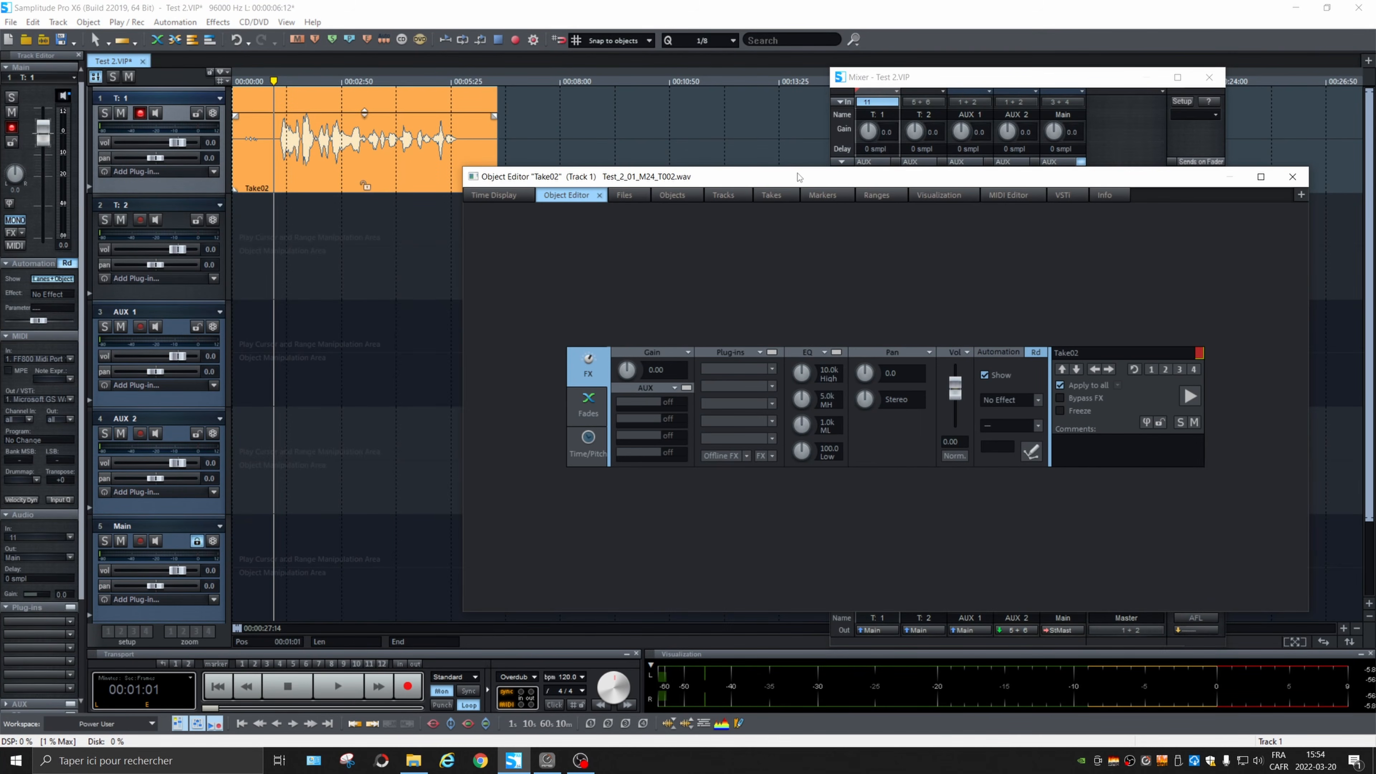
{"action": "left_click_drag", "start_coordinate": [798, 178], "coordinate": [661, 172]}
{"action": "left_click", "coordinate": [634, 190]}
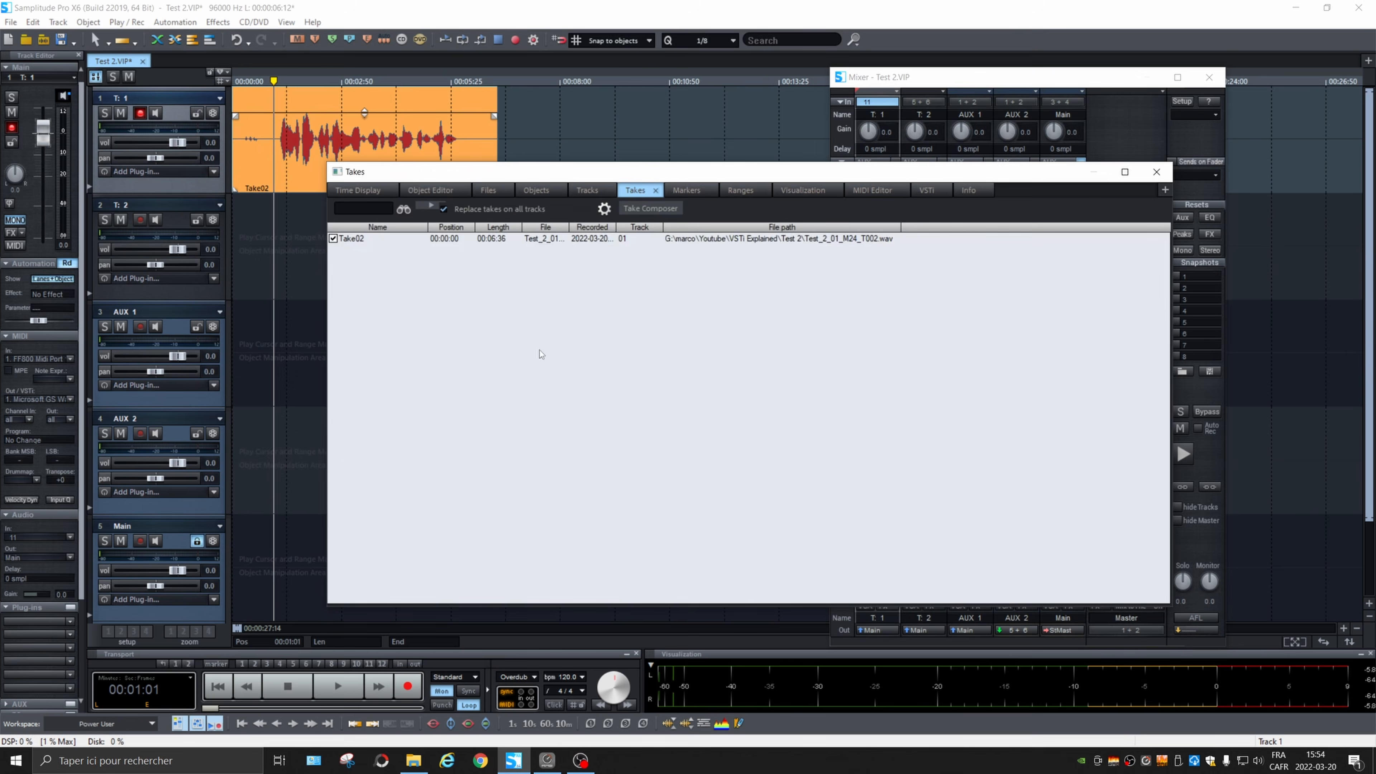
{"action": "left_click", "coordinate": [885, 240]}
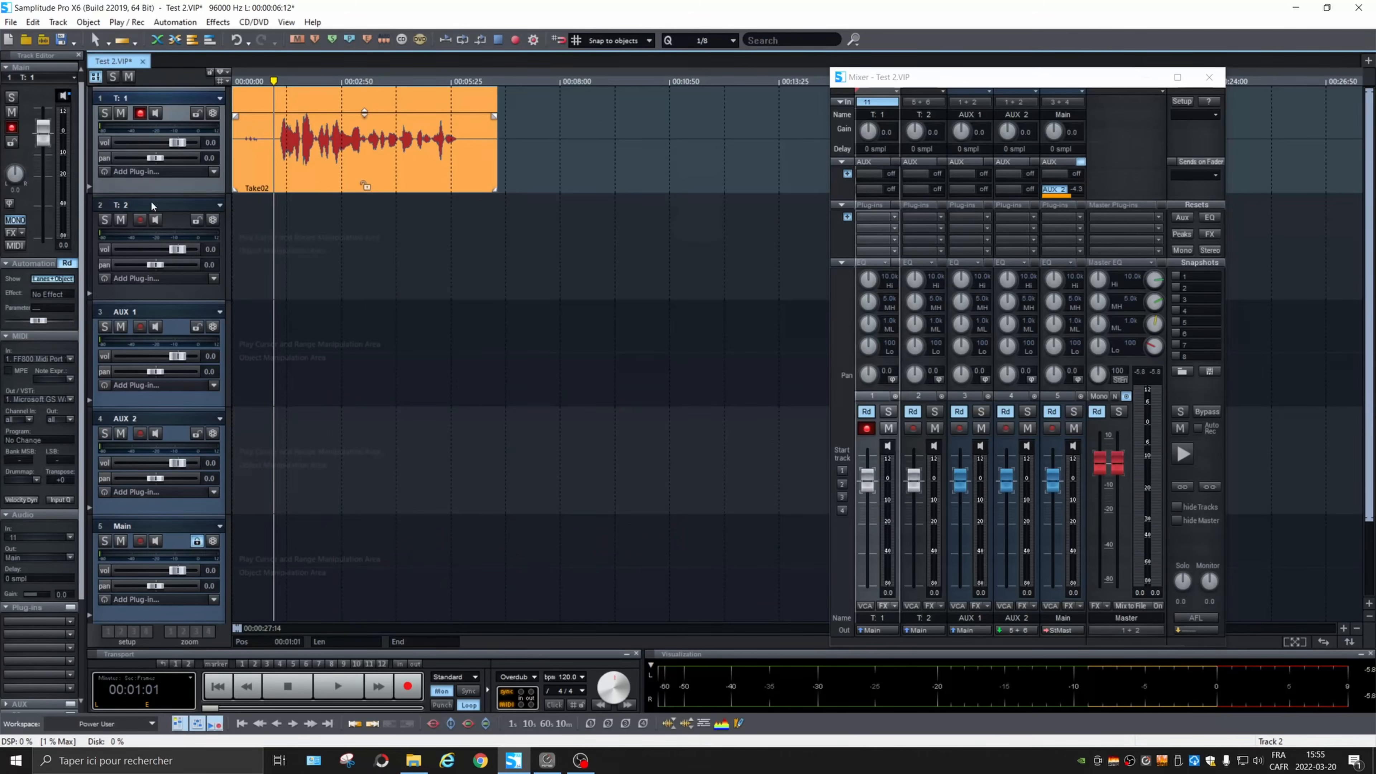
Step: Rename the second track as VST 1
{"action": "left_click", "coordinate": [150, 201]}
{"action": "double_click", "coordinate": [145, 205]}
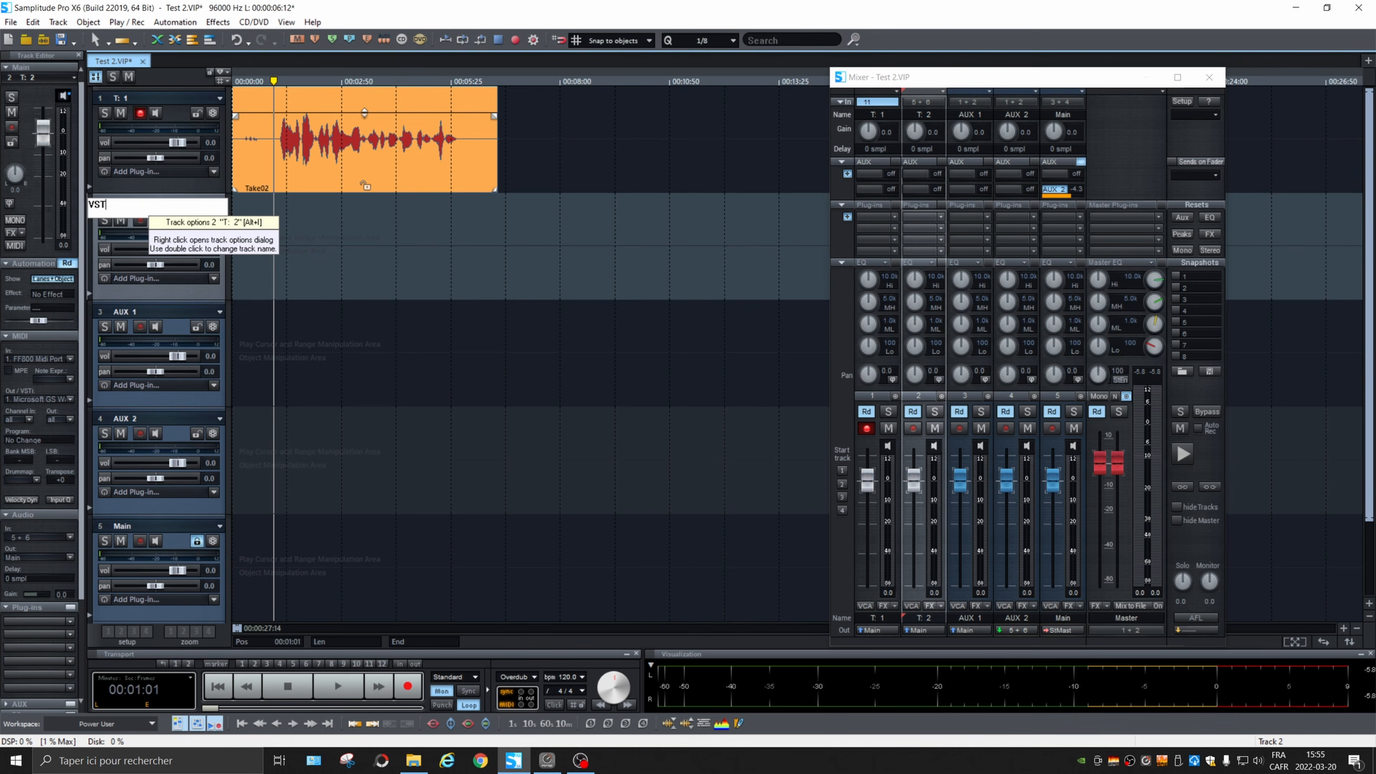
Step: Disarm recording on the first track and mute it
{"action": "left_click", "coordinate": [133, 116]}
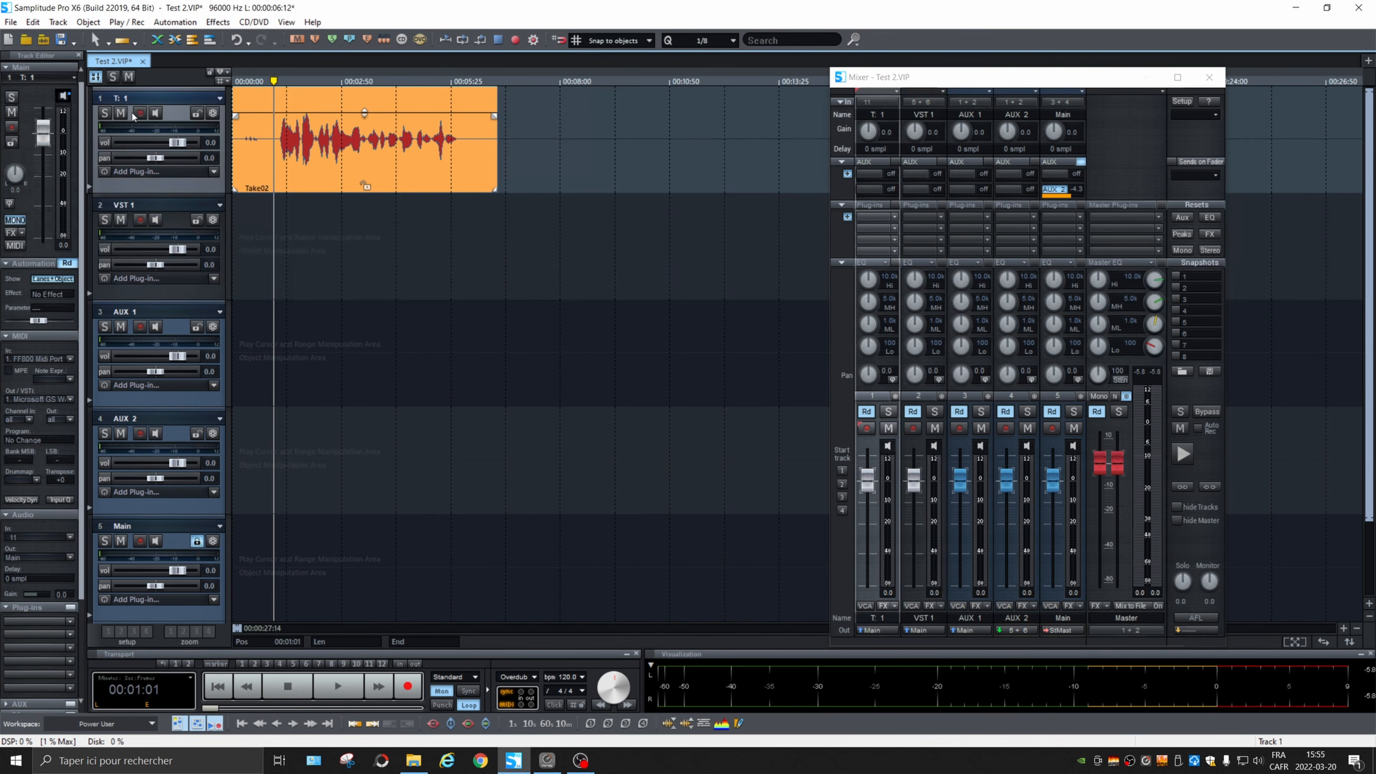
{"action": "left_click", "coordinate": [104, 113]}
{"action": "left_click", "coordinate": [103, 114]}
{"action": "left_click", "coordinate": [121, 113]}
{"action": "left_click", "coordinate": [154, 202]}
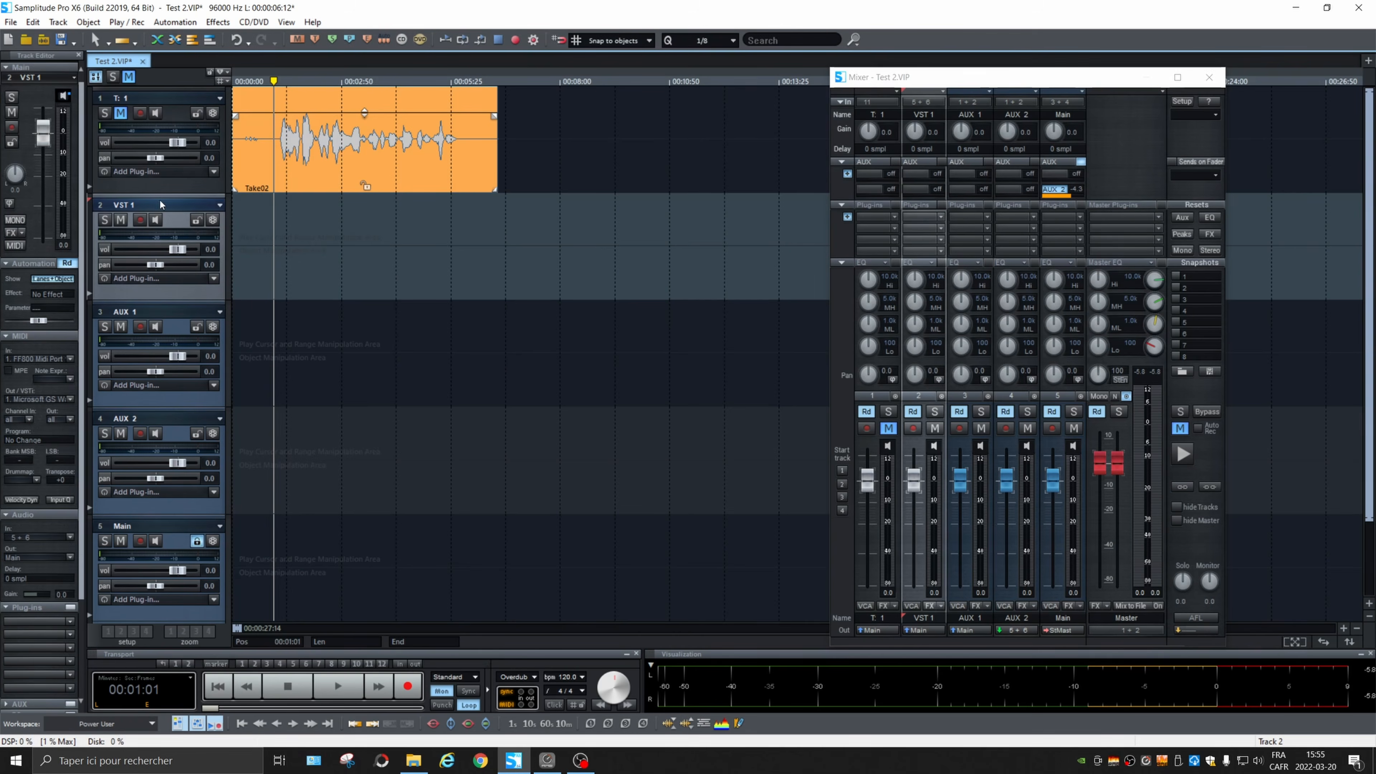
{"action": "left_click", "coordinate": [144, 278]}
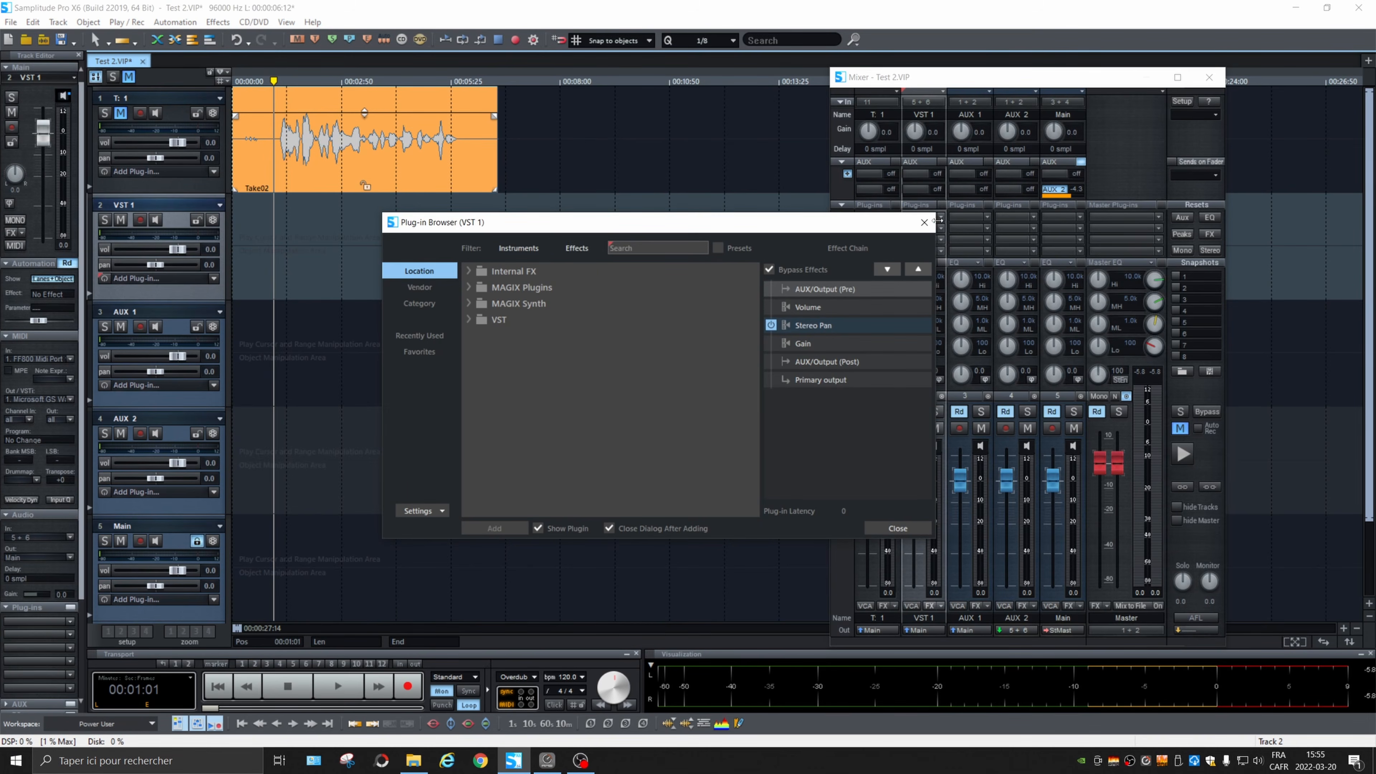
{"action": "left_click", "coordinate": [924, 222]}
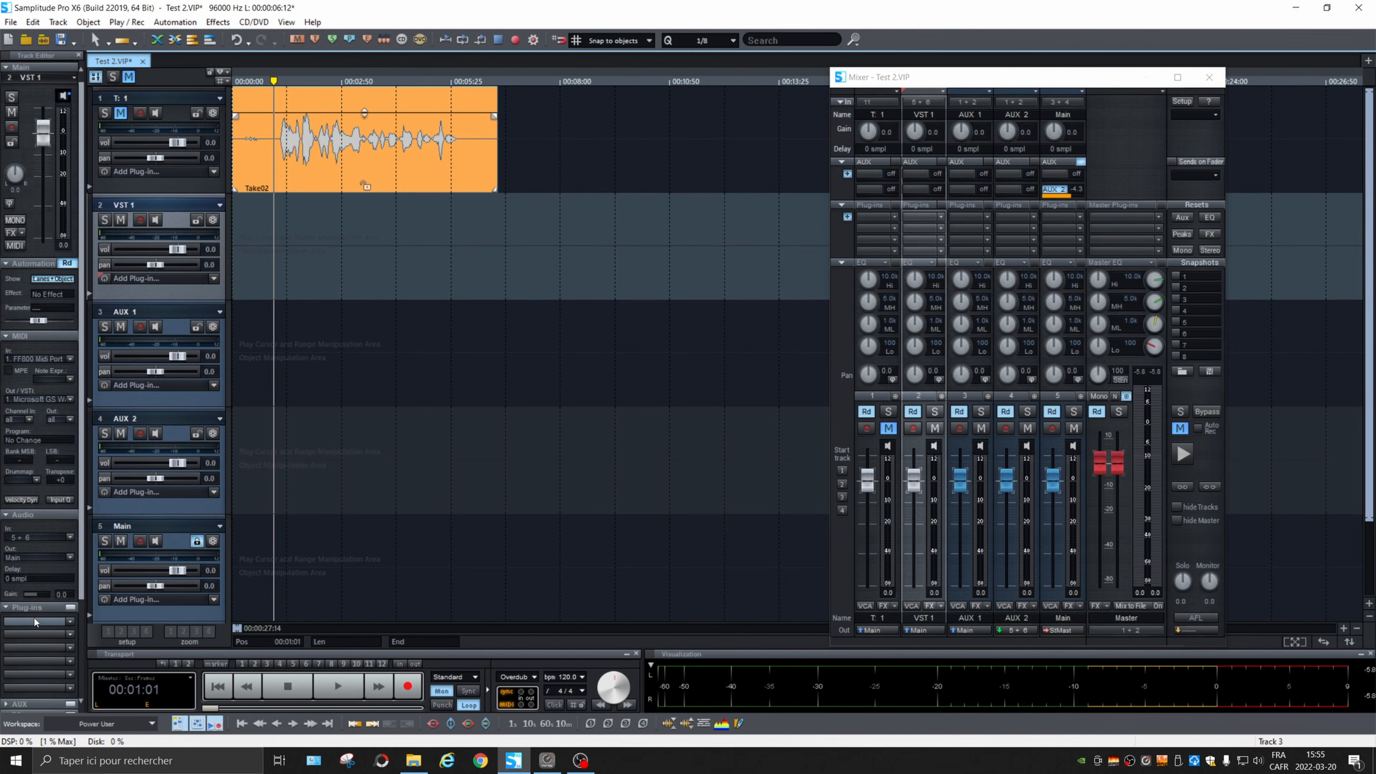
Step: Insert the MAGIX Synth instrument Vita String Ensemble as a plug-in on the VST 1 track
{"action": "left_click", "coordinate": [939, 217]}
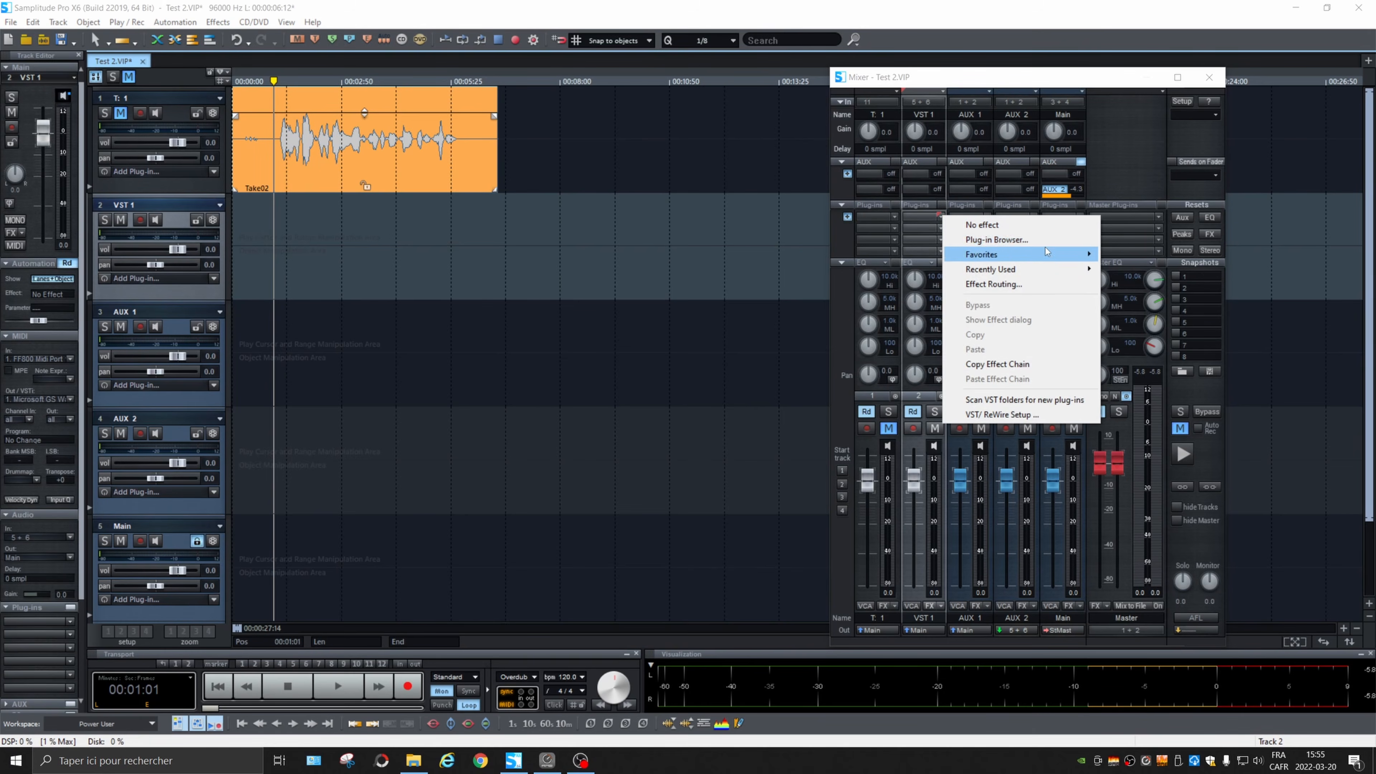
{"action": "left_click", "coordinate": [1017, 241]}
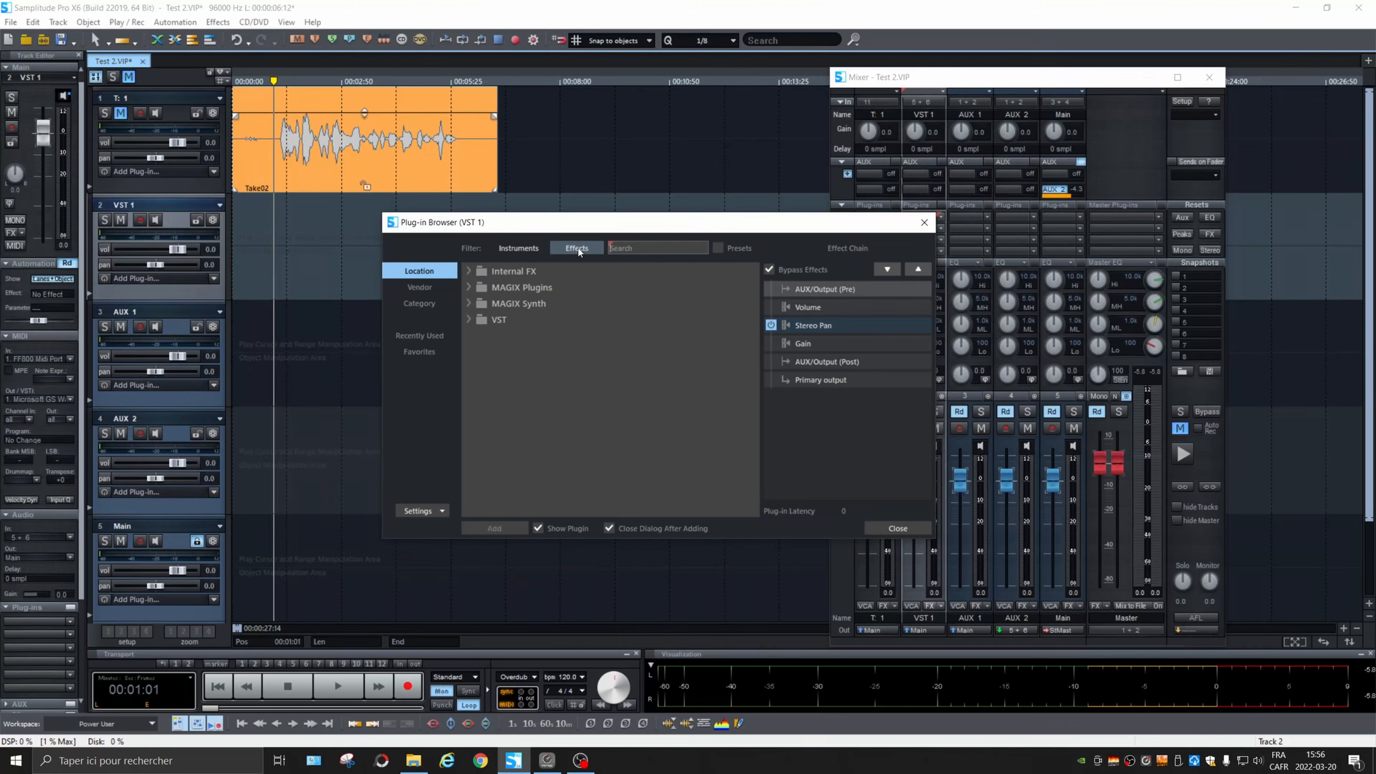
{"action": "left_click", "coordinate": [518, 248]}
{"action": "left_click", "coordinate": [469, 270]}
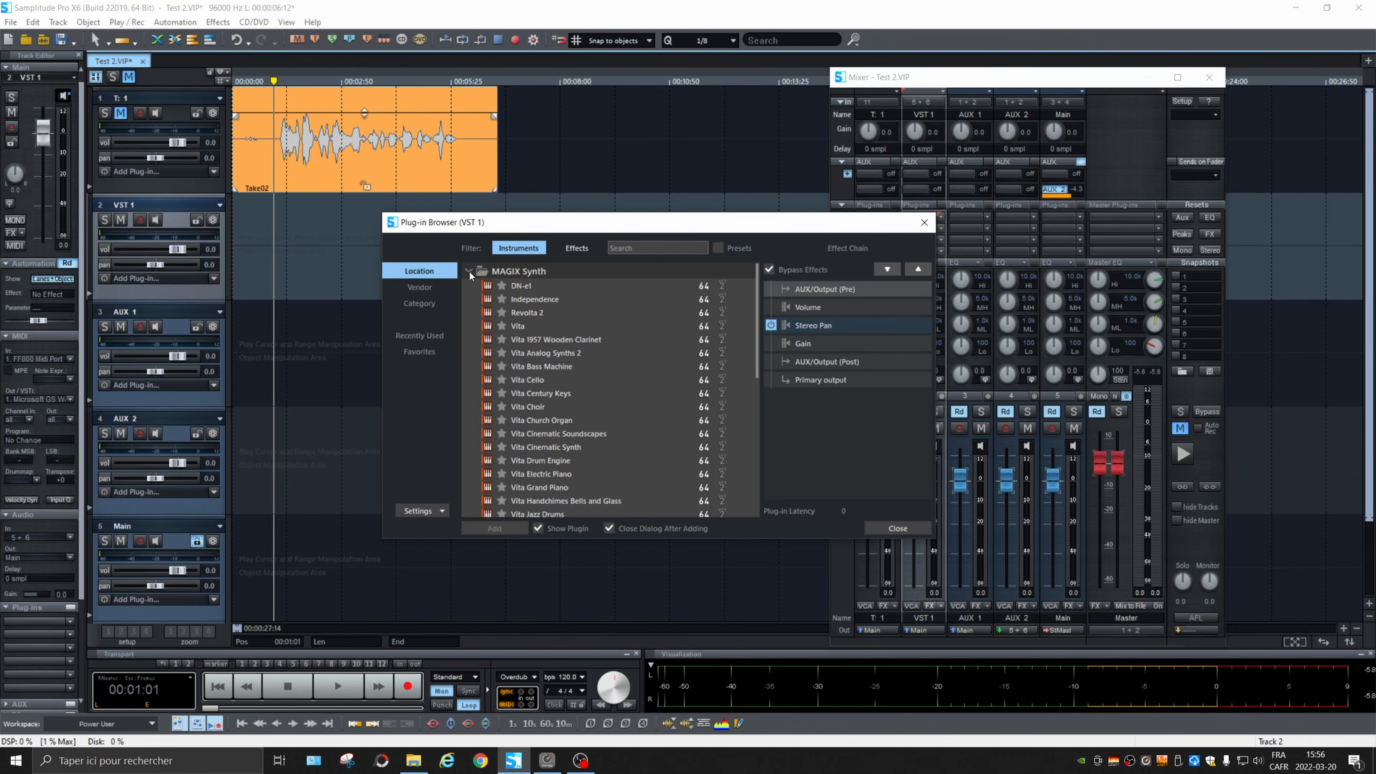
{"action": "scroll", "coordinate": [624, 418], "scroll_direction": "down", "scroll_amount": 8}
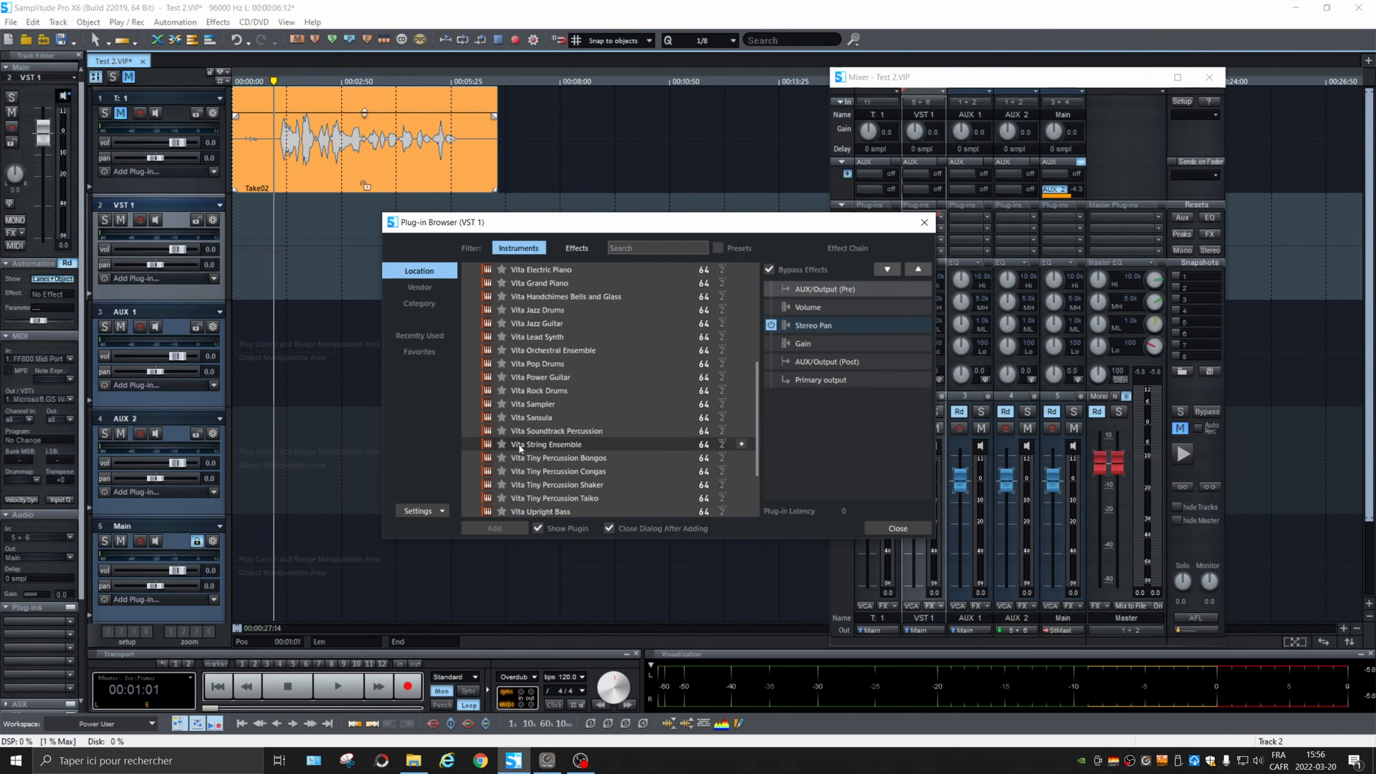
{"action": "double_click", "coordinate": [553, 442]}
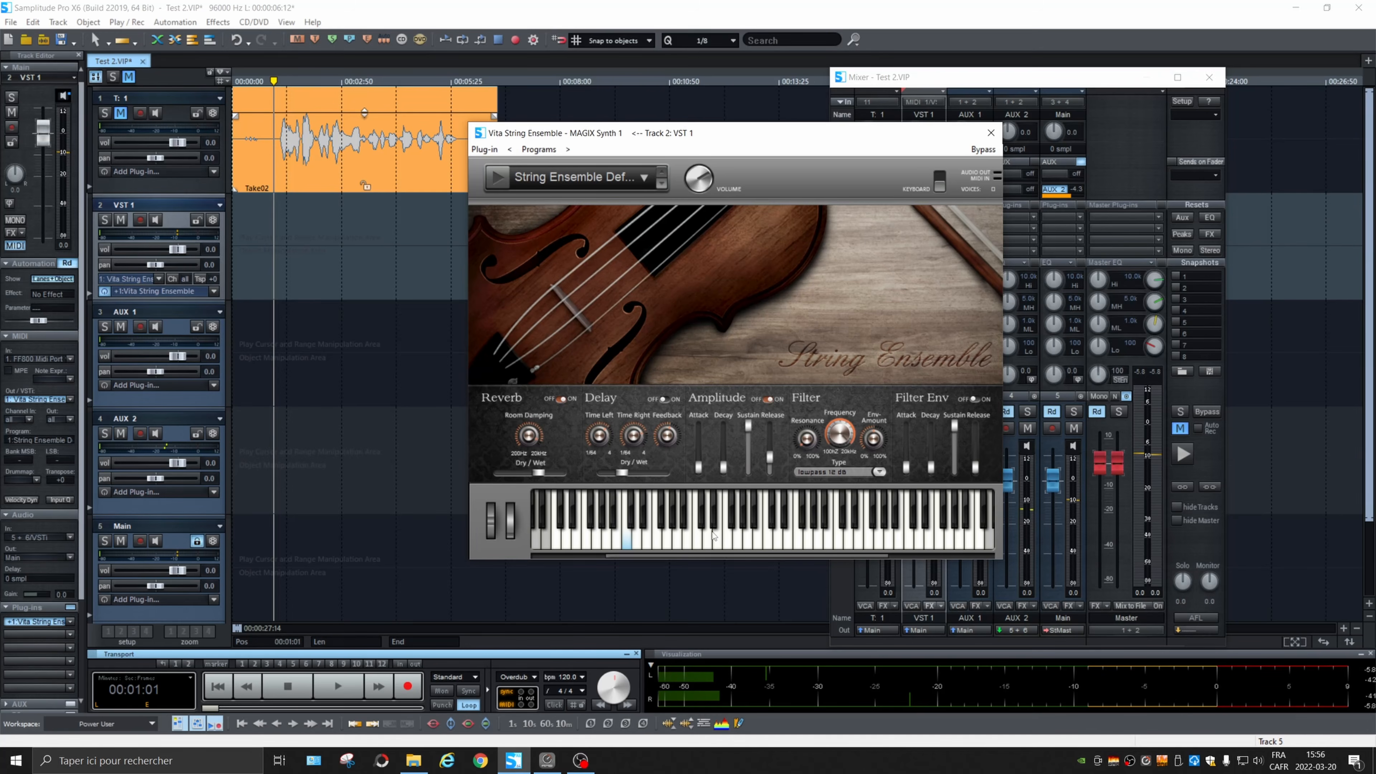
Step: Turn on input monitoring and set its mode to Mixer FX Monitoring / Hybrid Engine
{"action": "left_click", "coordinate": [441, 694]}
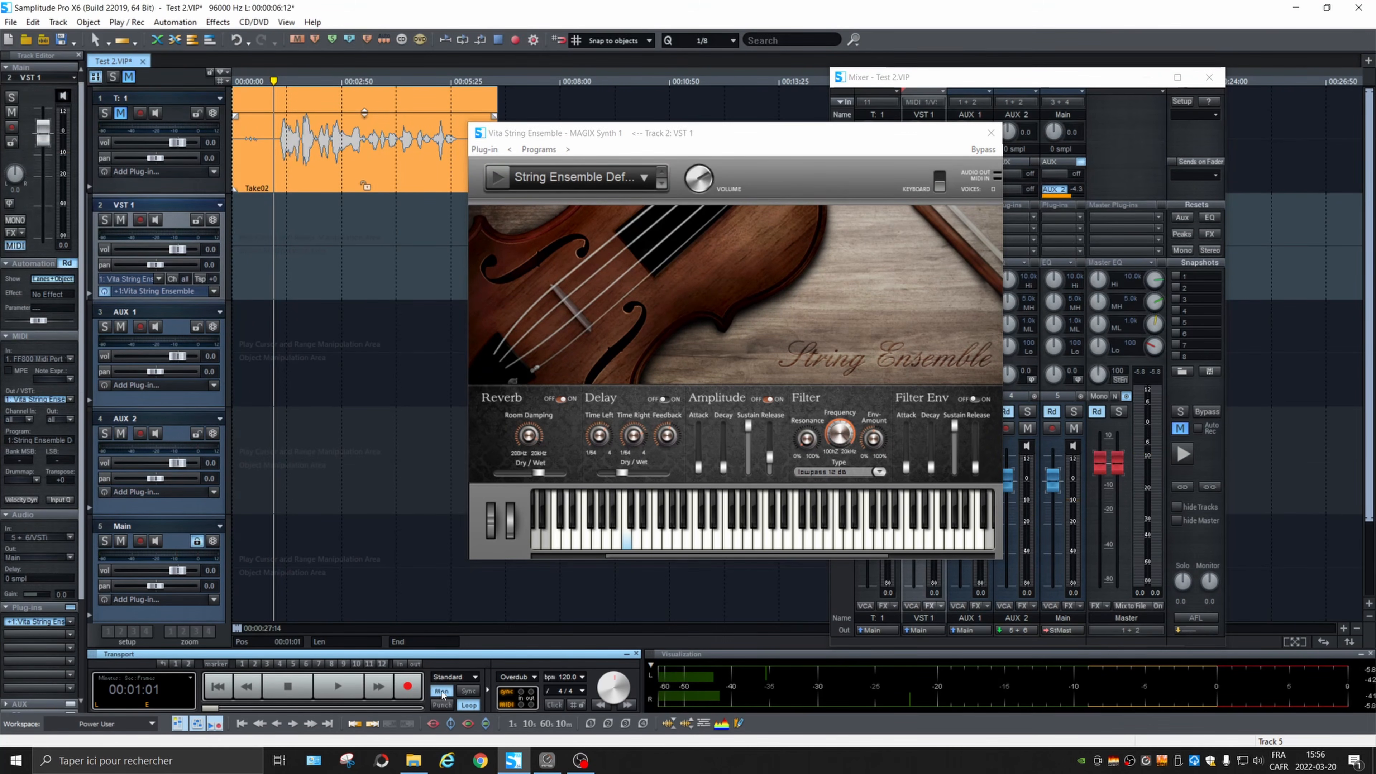
{"action": "right_click", "coordinate": [442, 694]}
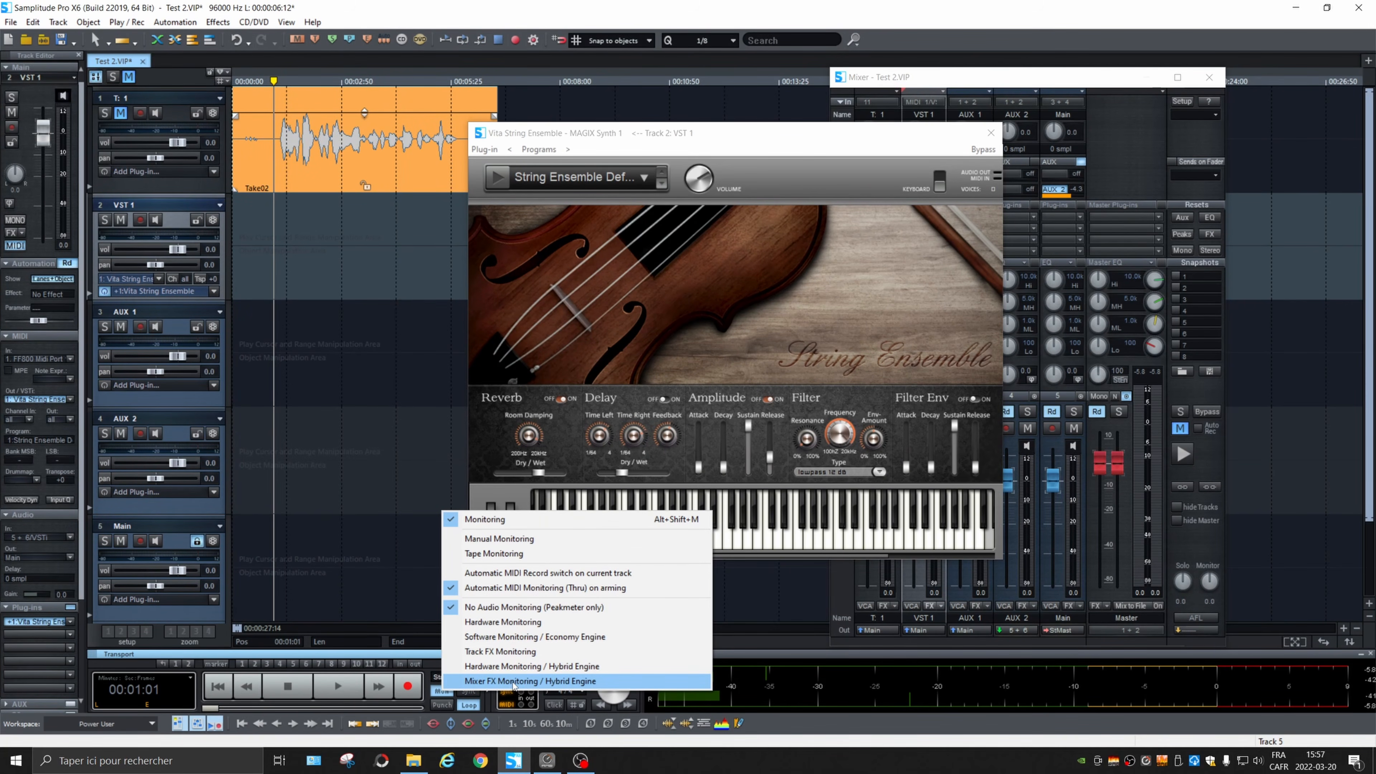
{"action": "left_click", "coordinate": [514, 681]}
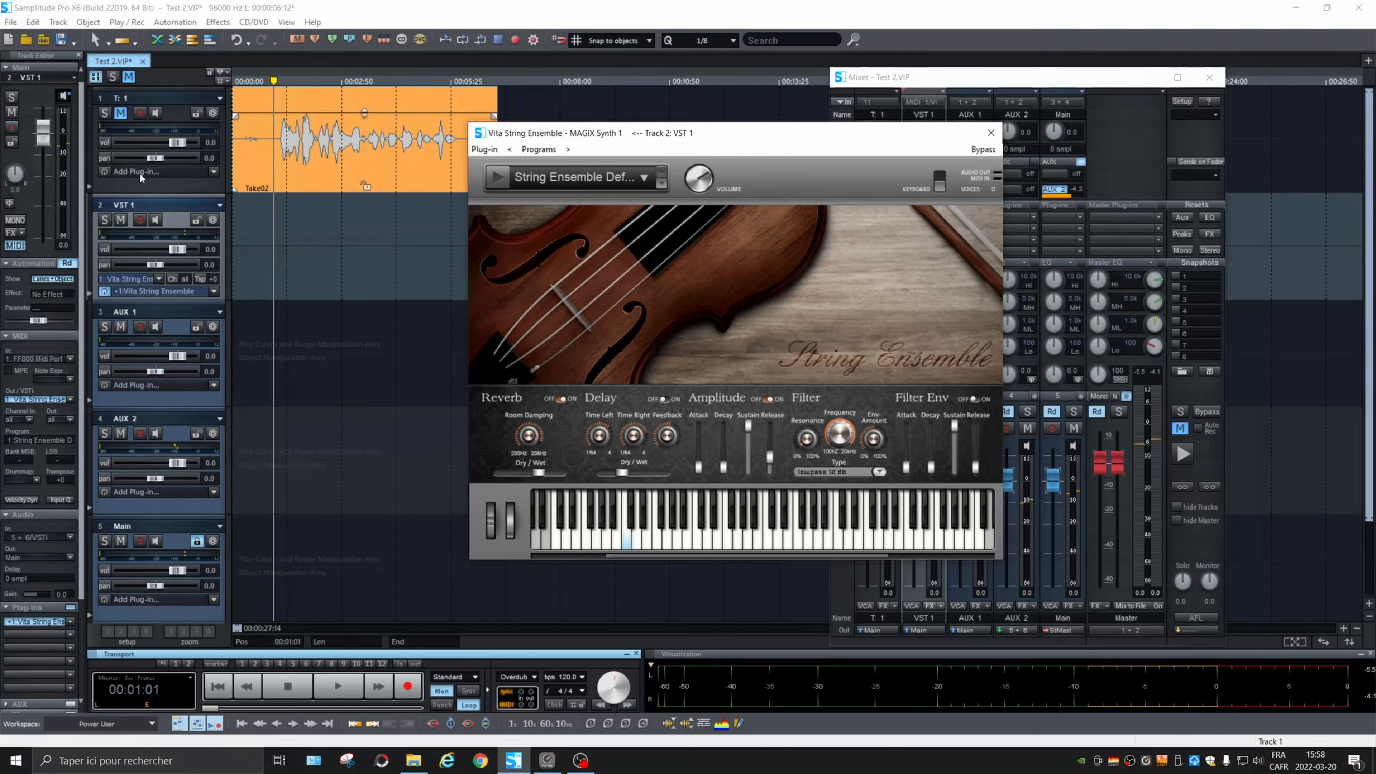
Step: Add a new track named Midi1 and arrange the tracks so it sits directly below VST 1
{"action": "left_click", "coordinate": [196, 191]}
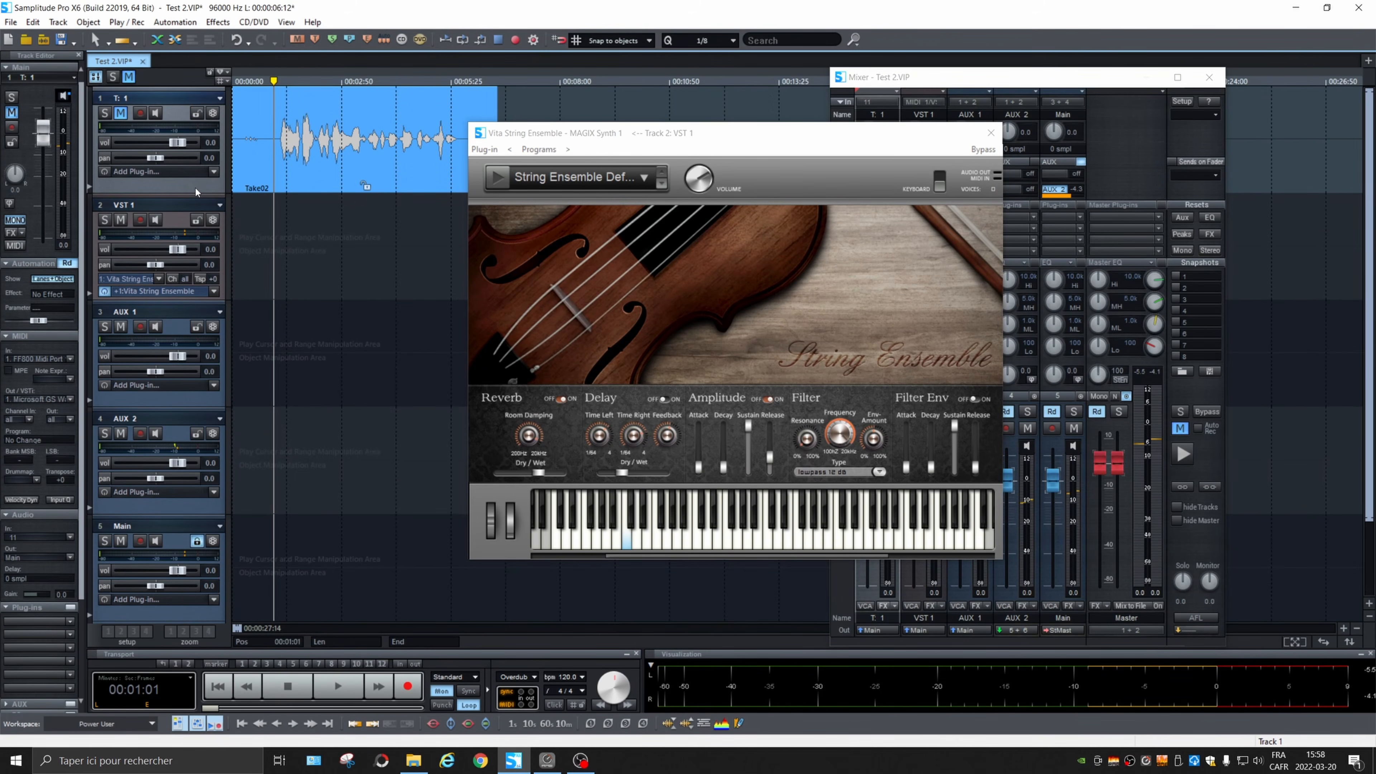
{"action": "key", "text": "ctrl+i"}
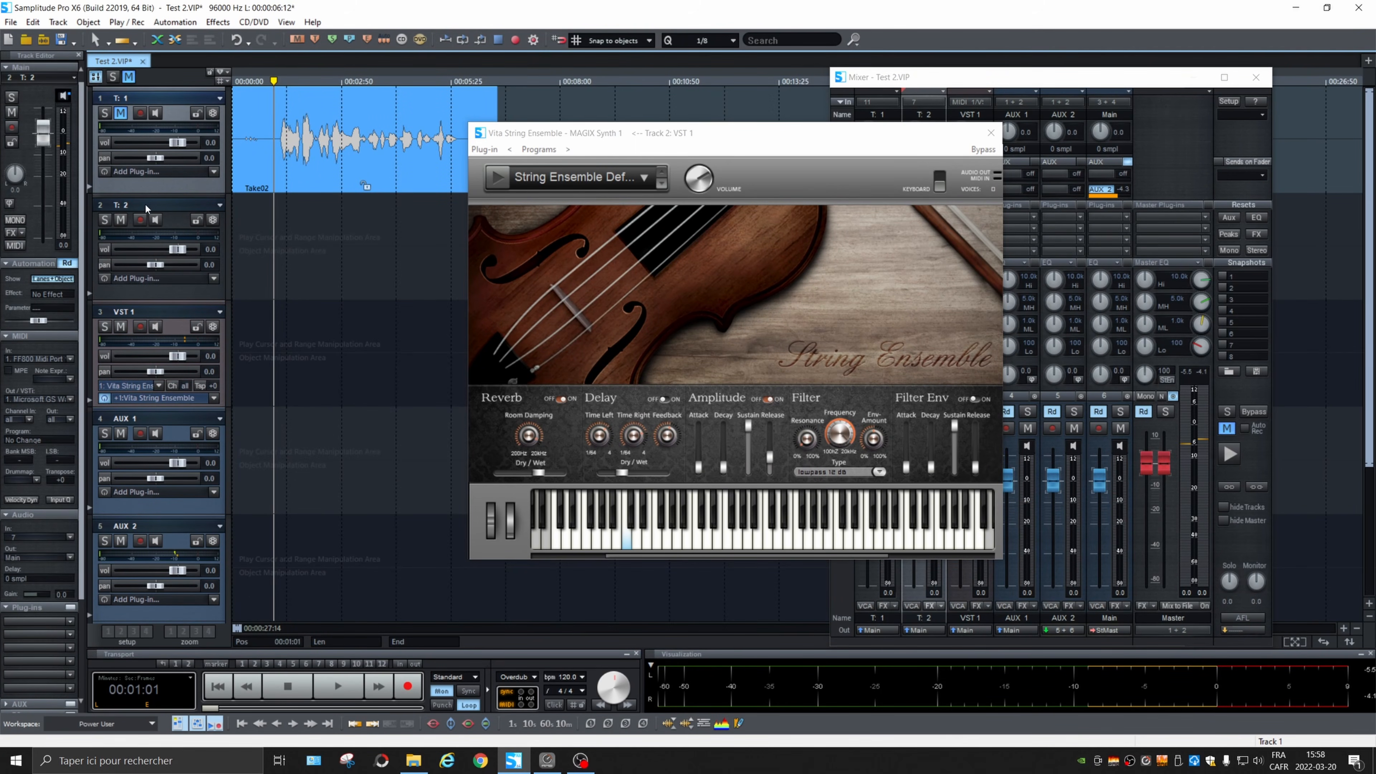
{"action": "double_click", "coordinate": [181, 204]}
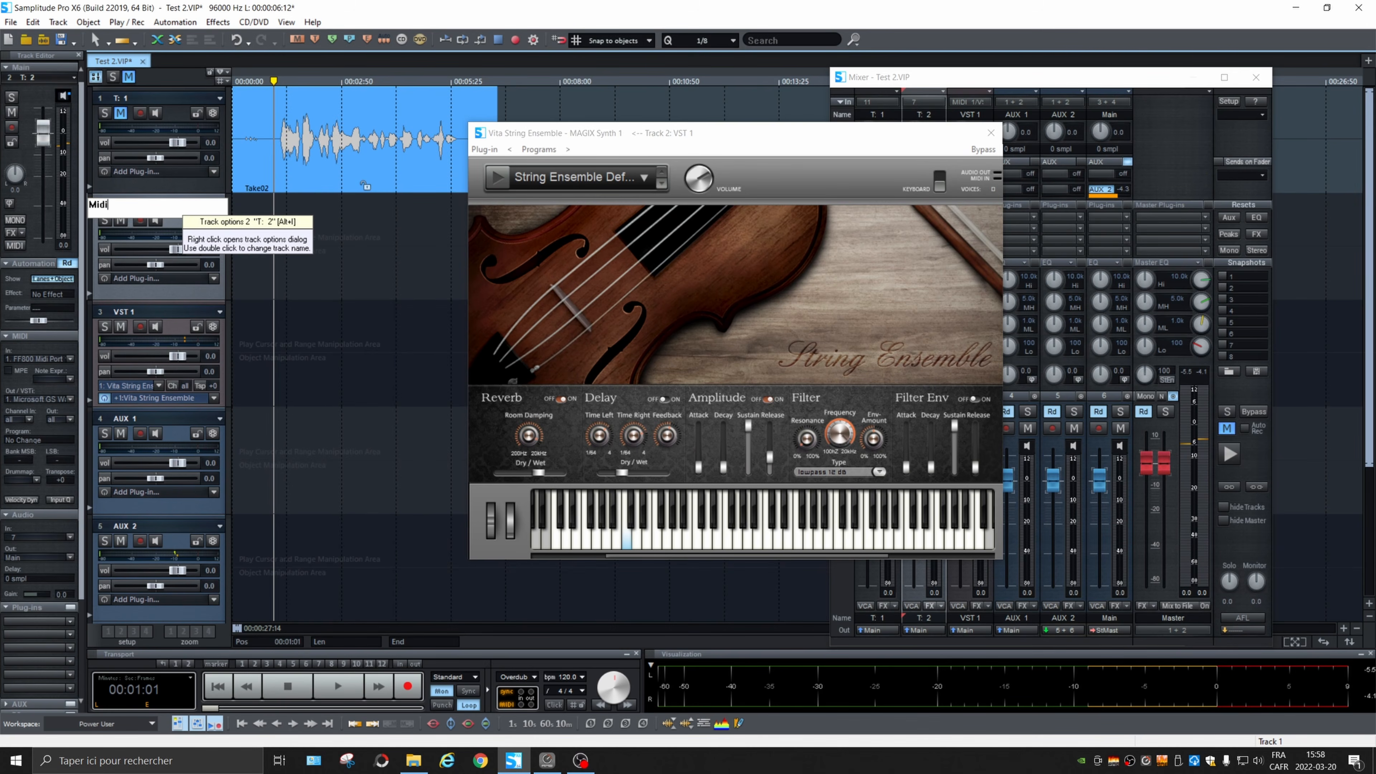
{"action": "key", "text": "Return"}
{"action": "left_click_drag", "start_coordinate": [184, 313], "coordinate": [186, 215]}
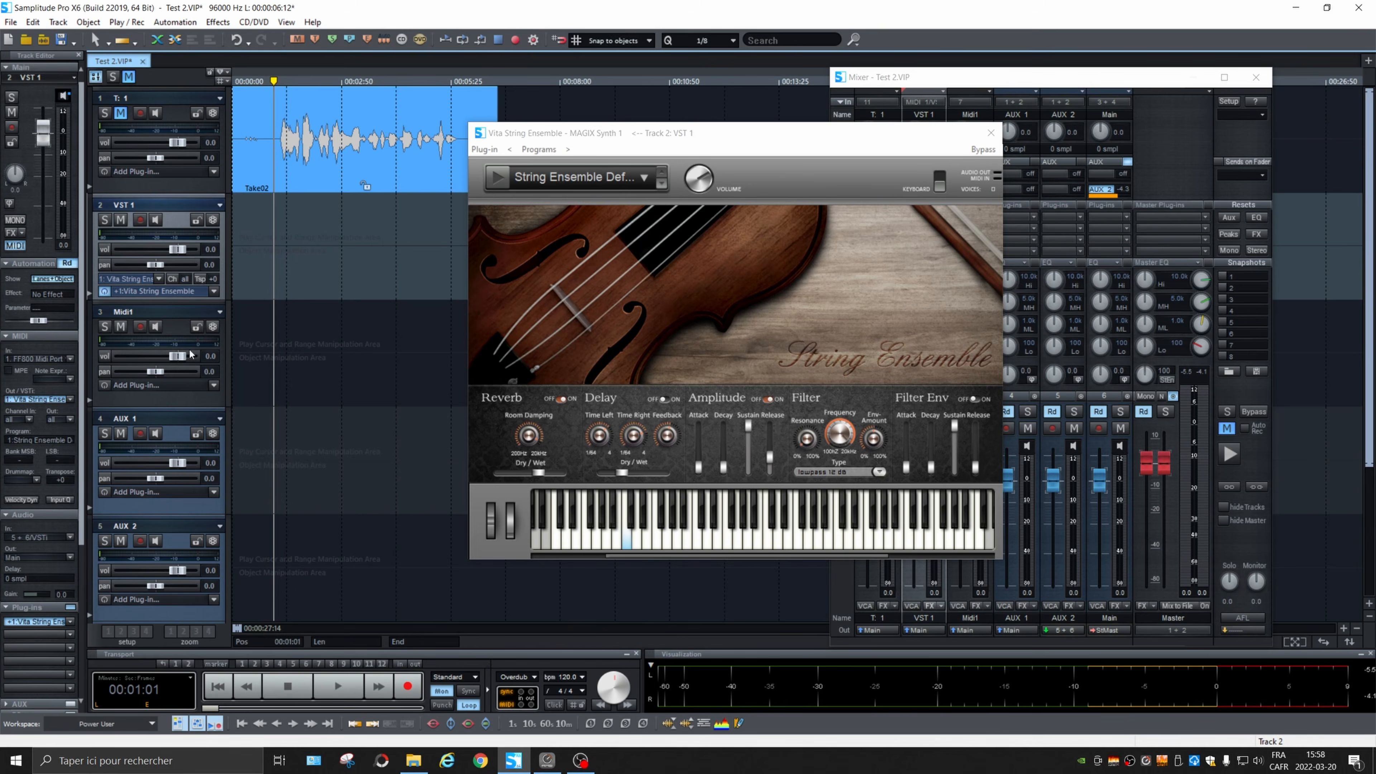
Step: Make Midi1 a MIDI track routed to VSTi 1: Vita String Ensemble on VST 1, and arm it for recording
{"action": "left_click", "coordinate": [191, 314]}
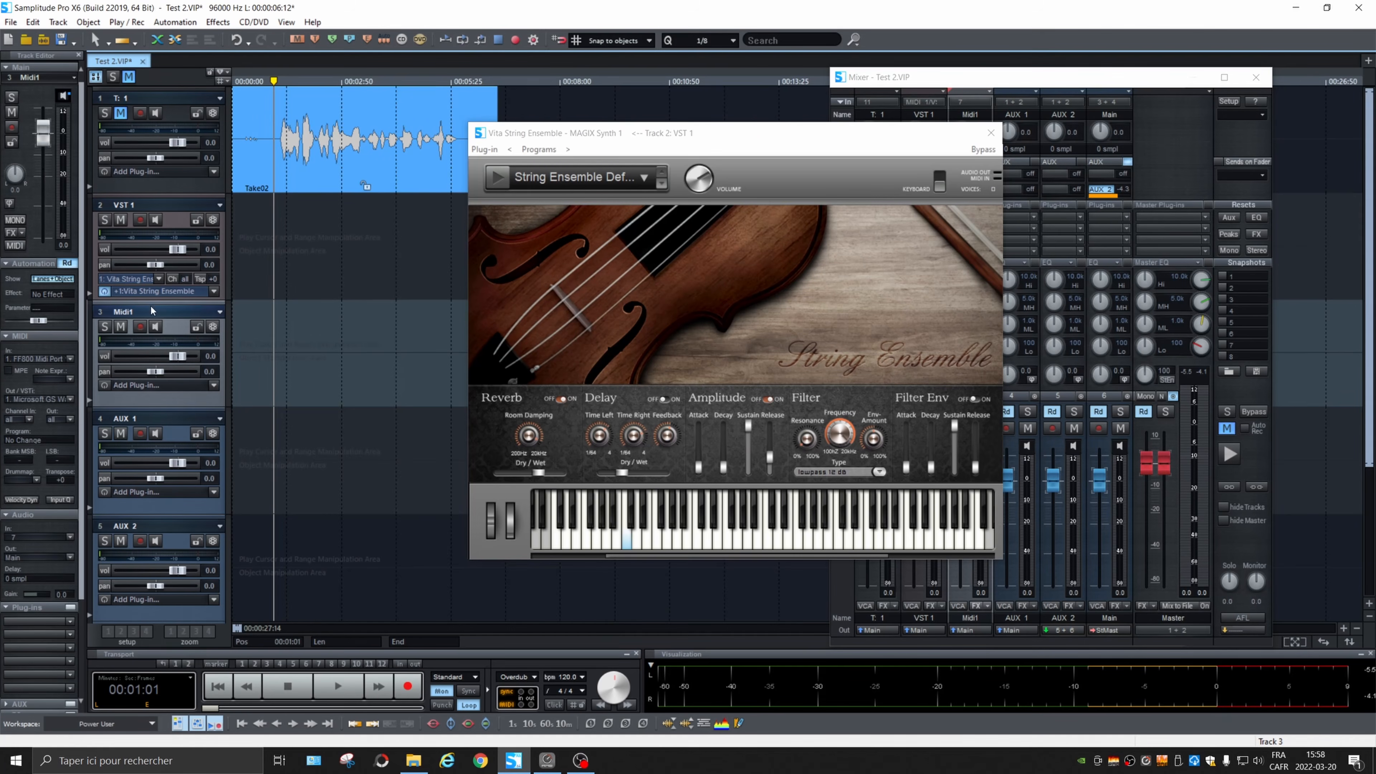
{"action": "left_click", "coordinate": [15, 245]}
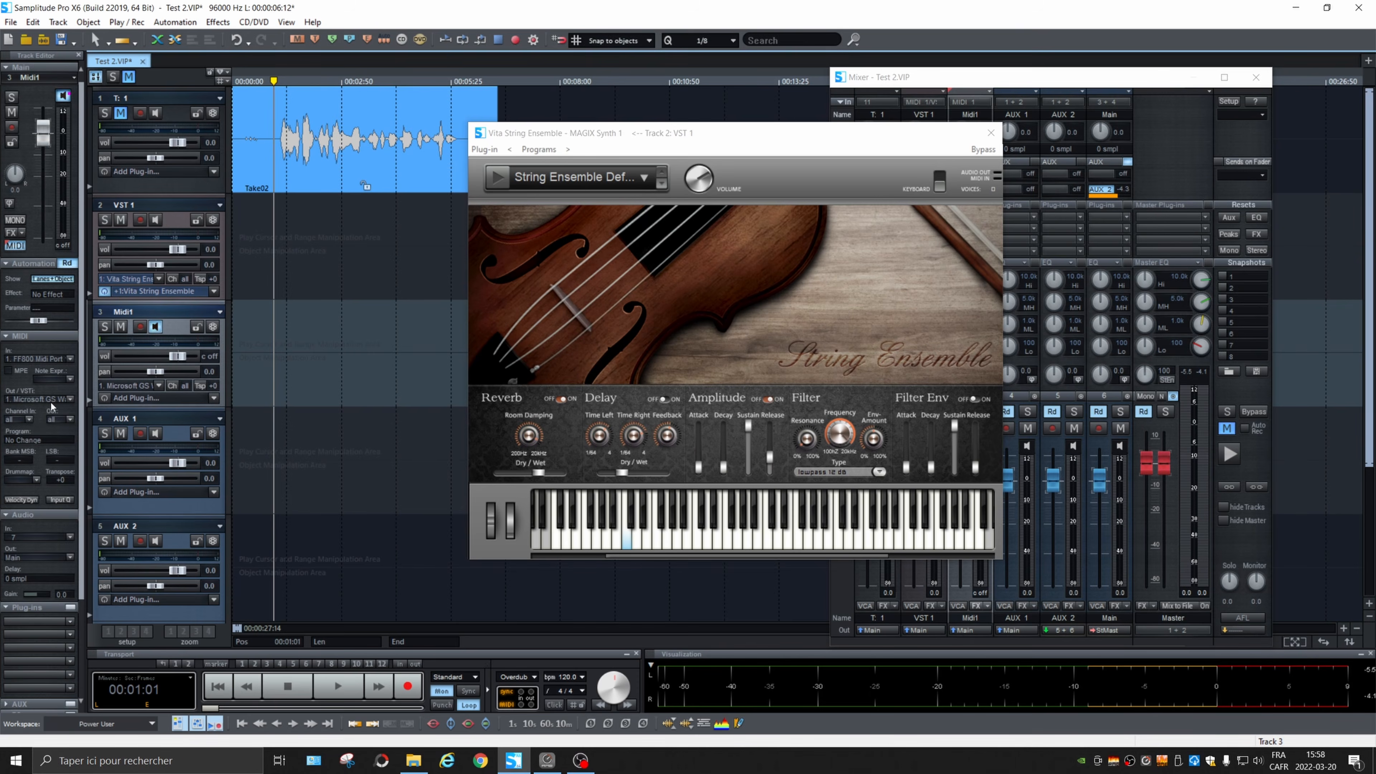
{"action": "left_click", "coordinate": [70, 399]}
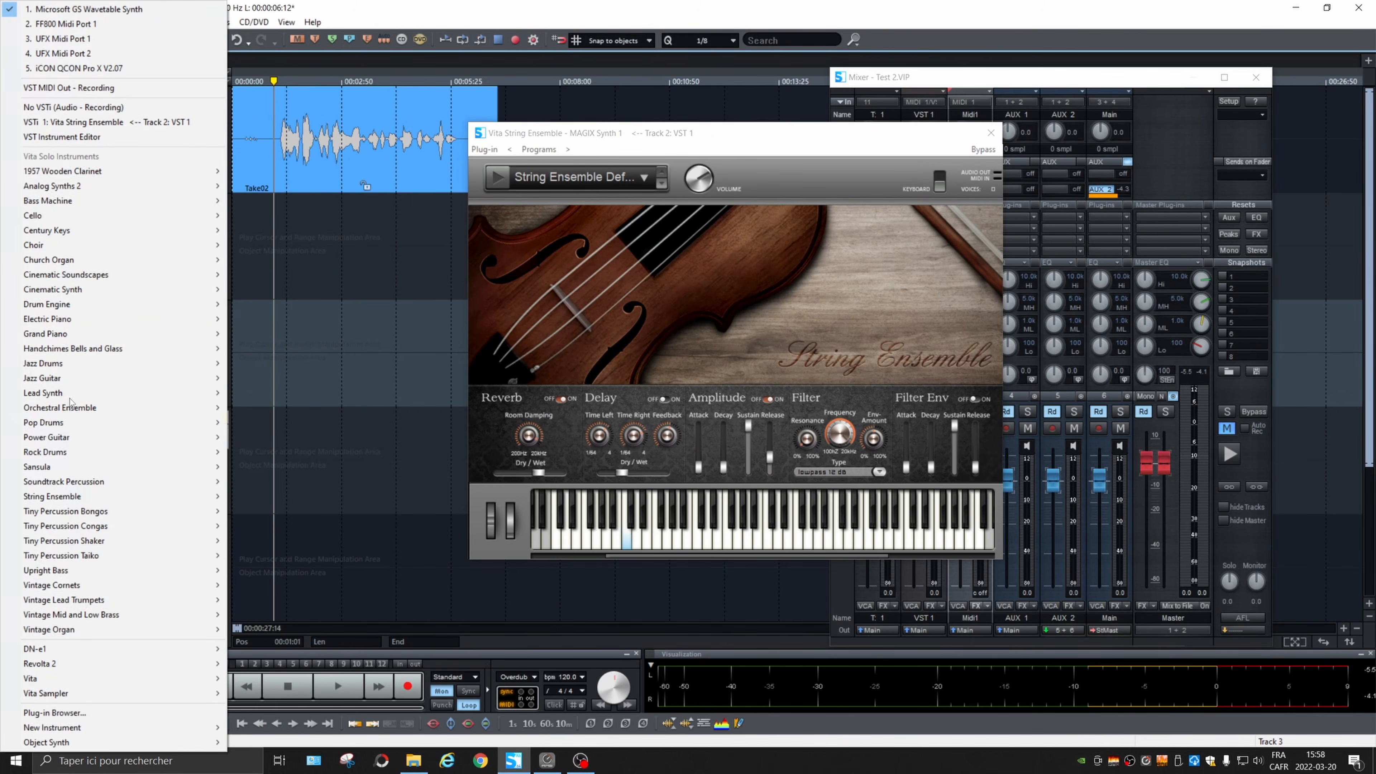
{"action": "left_click", "coordinate": [129, 123]}
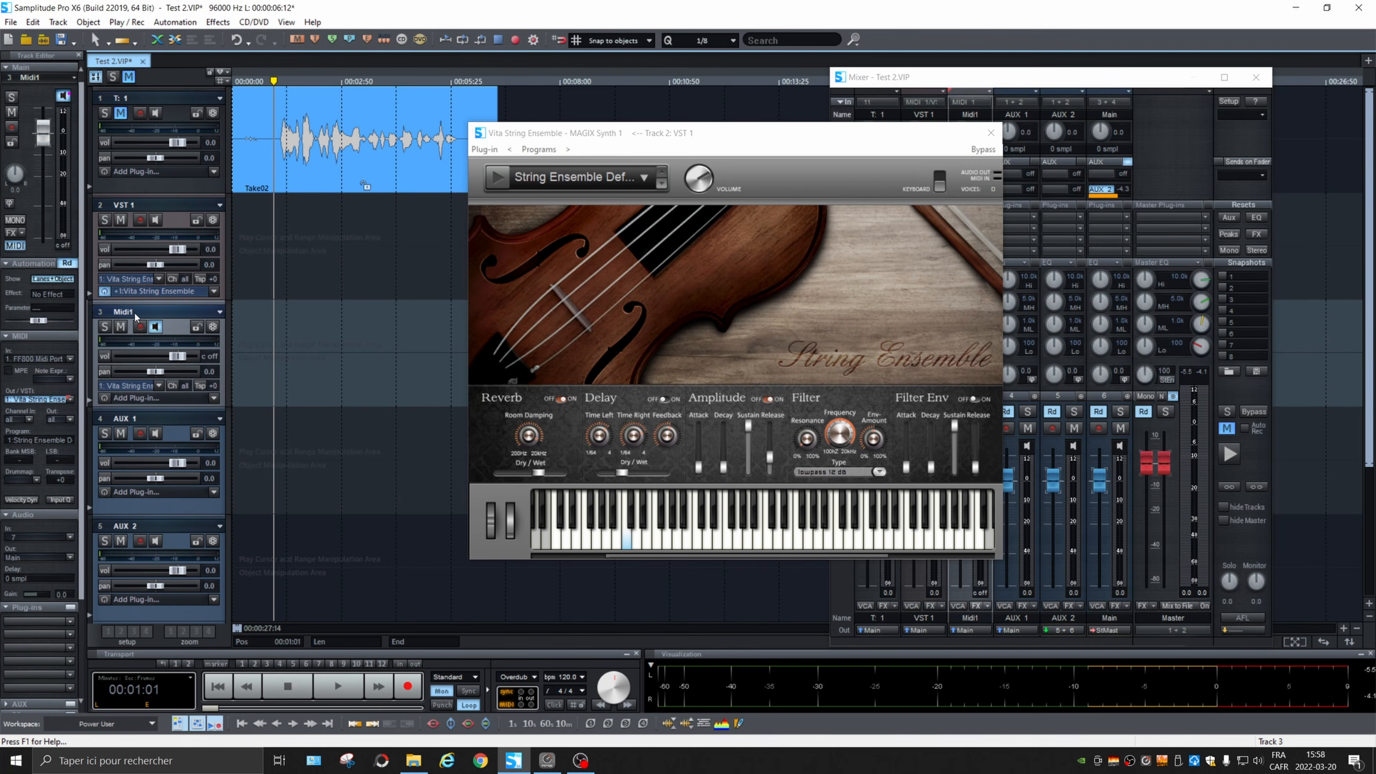
{"action": "left_click", "coordinate": [140, 327]}
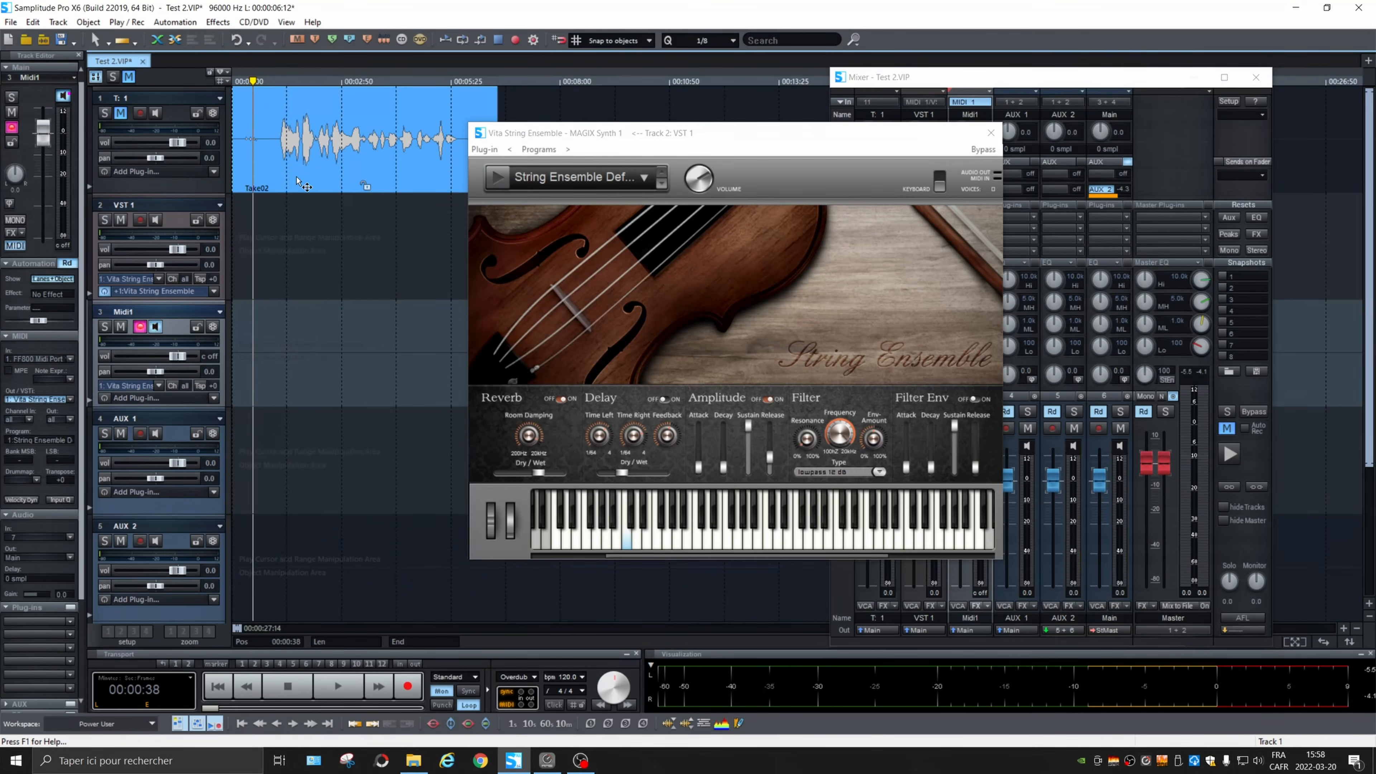
Step: Bring up the MIDI Editor with the Midi1 track selected
{"action": "double_click", "coordinate": [301, 183]}
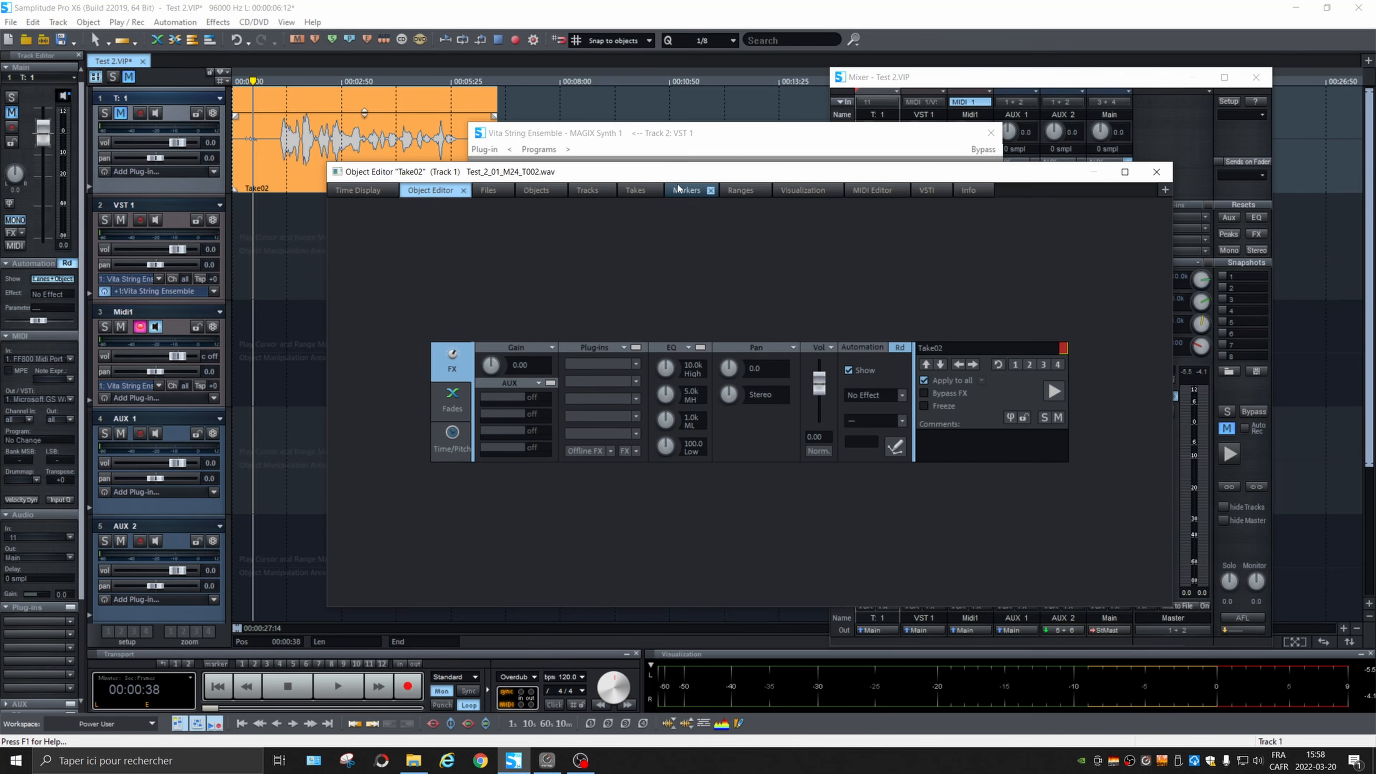
{"action": "left_click", "coordinate": [93, 375]}
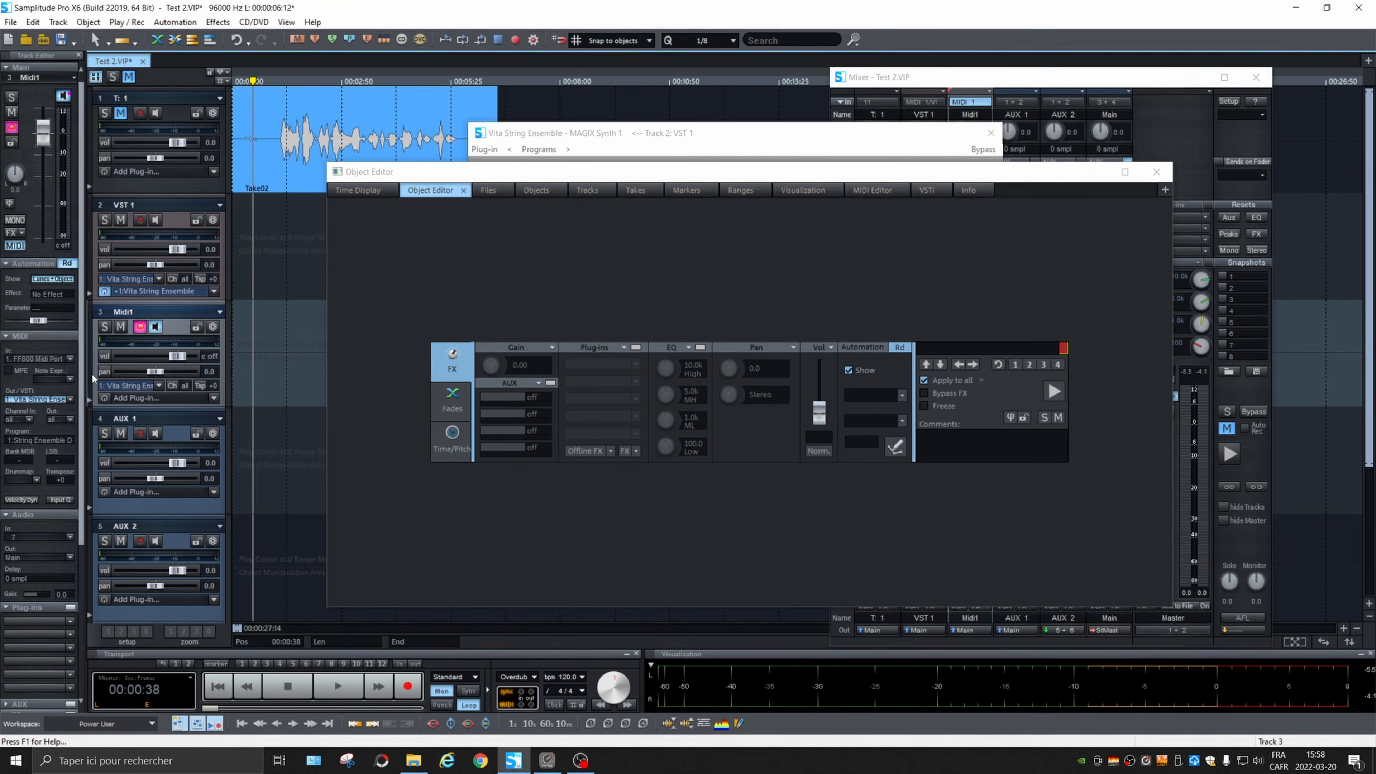
{"action": "left_click", "coordinate": [874, 191]}
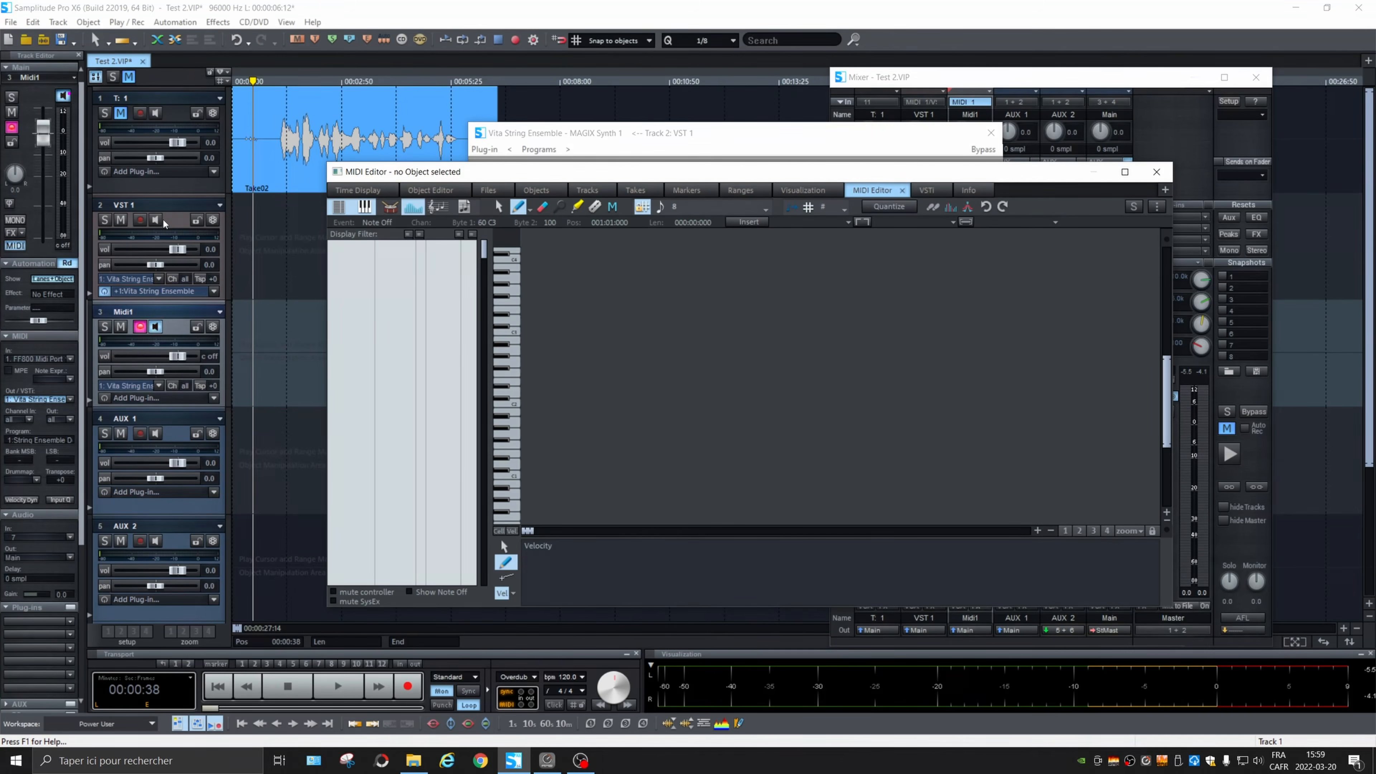
Step: Record a short MIDI take on the Midi1 track from 00:00:38 and select the recorded object for editing
{"action": "key", "text": "r"}
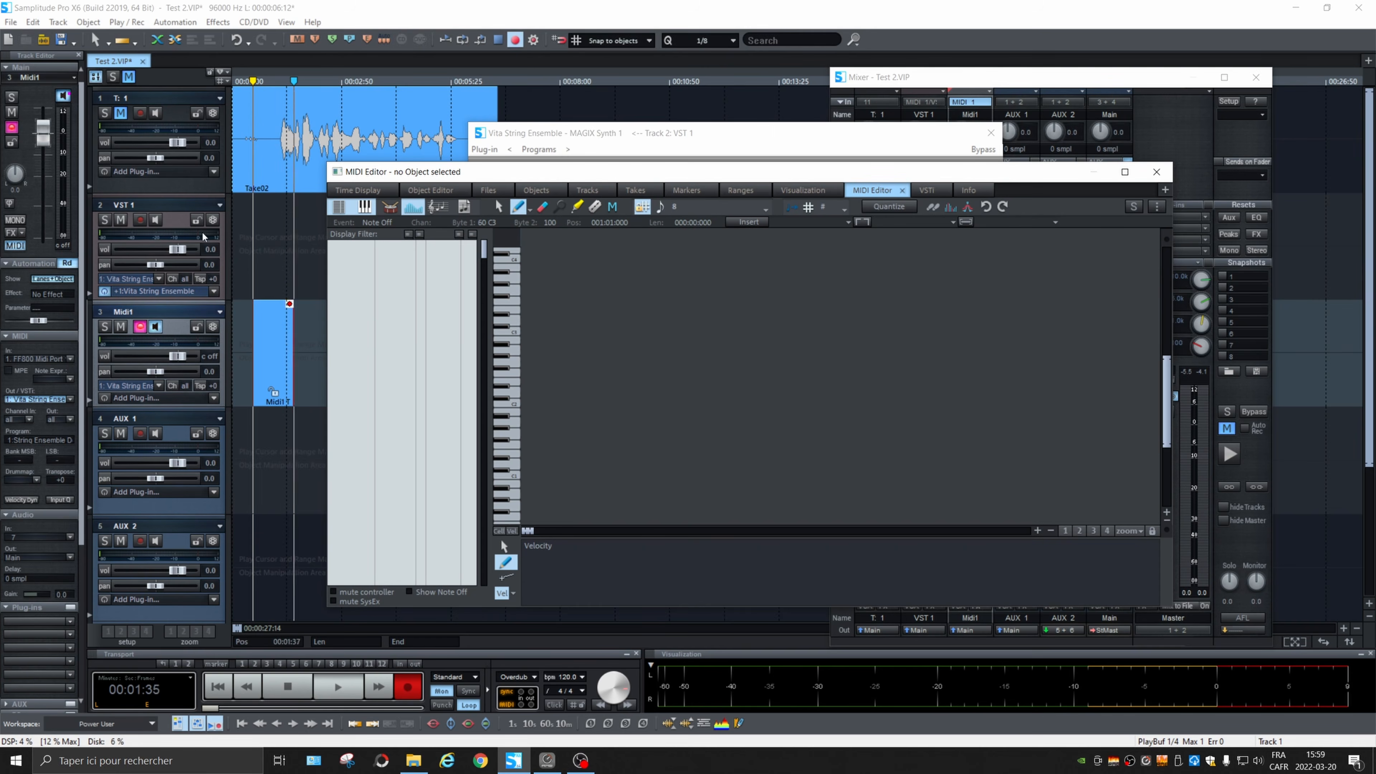
{"action": "key", "text": "space"}
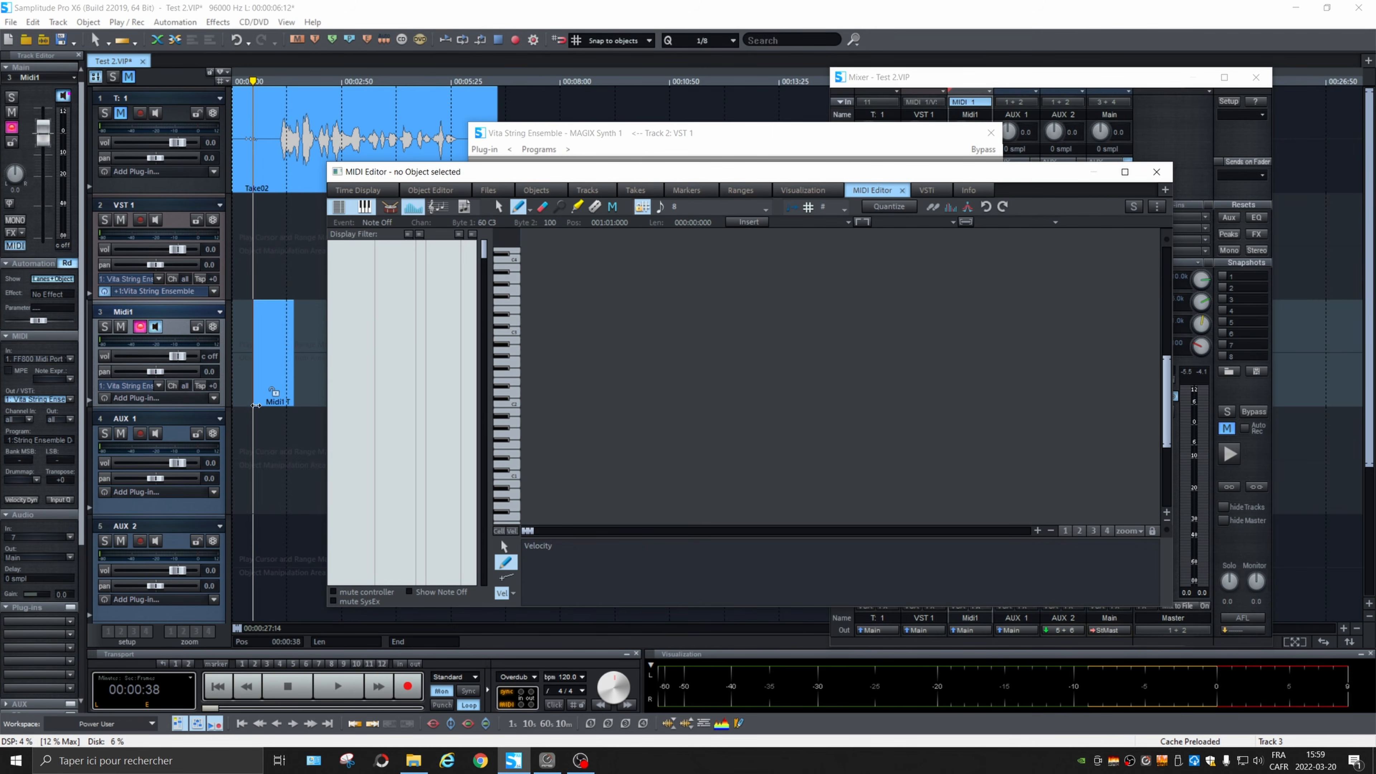
{"action": "left_click", "coordinate": [271, 379]}
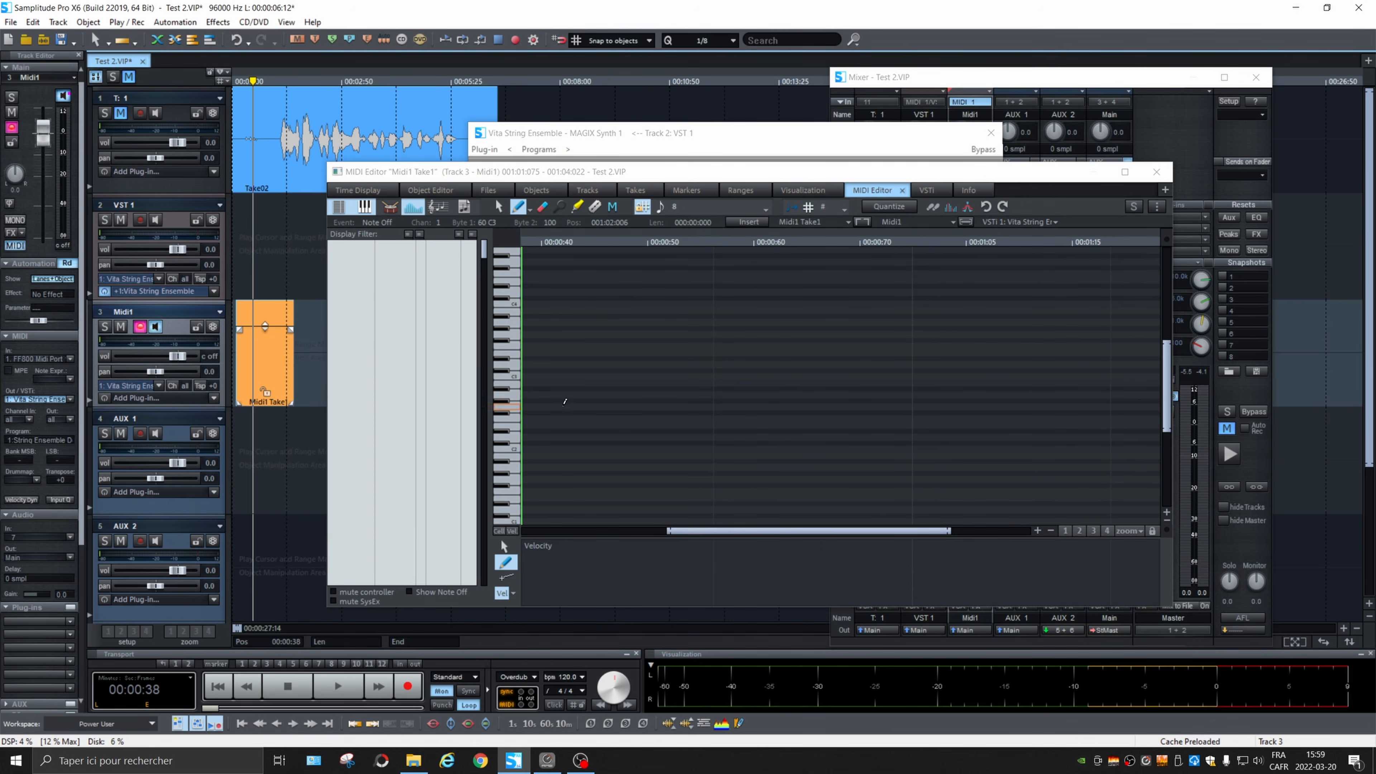
Step: Draw a one-beat D2 note at 001:02:000 and a two-beat B1 note at 001:03:000 in the Midi1 take
{"action": "left_click_drag", "start_coordinate": [560, 432], "coordinate": [909, 437]}
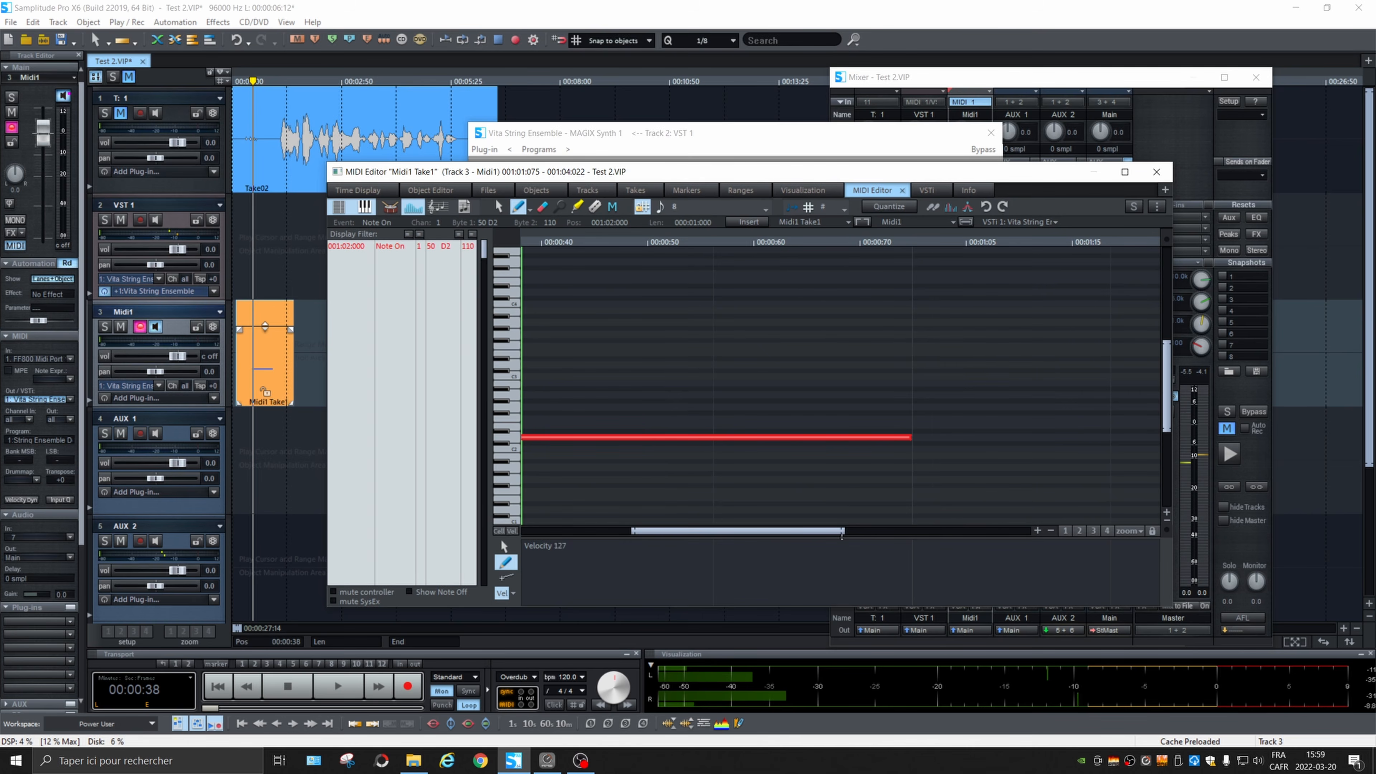
{"action": "left_click_drag", "start_coordinate": [843, 530], "coordinate": [1030, 530]}
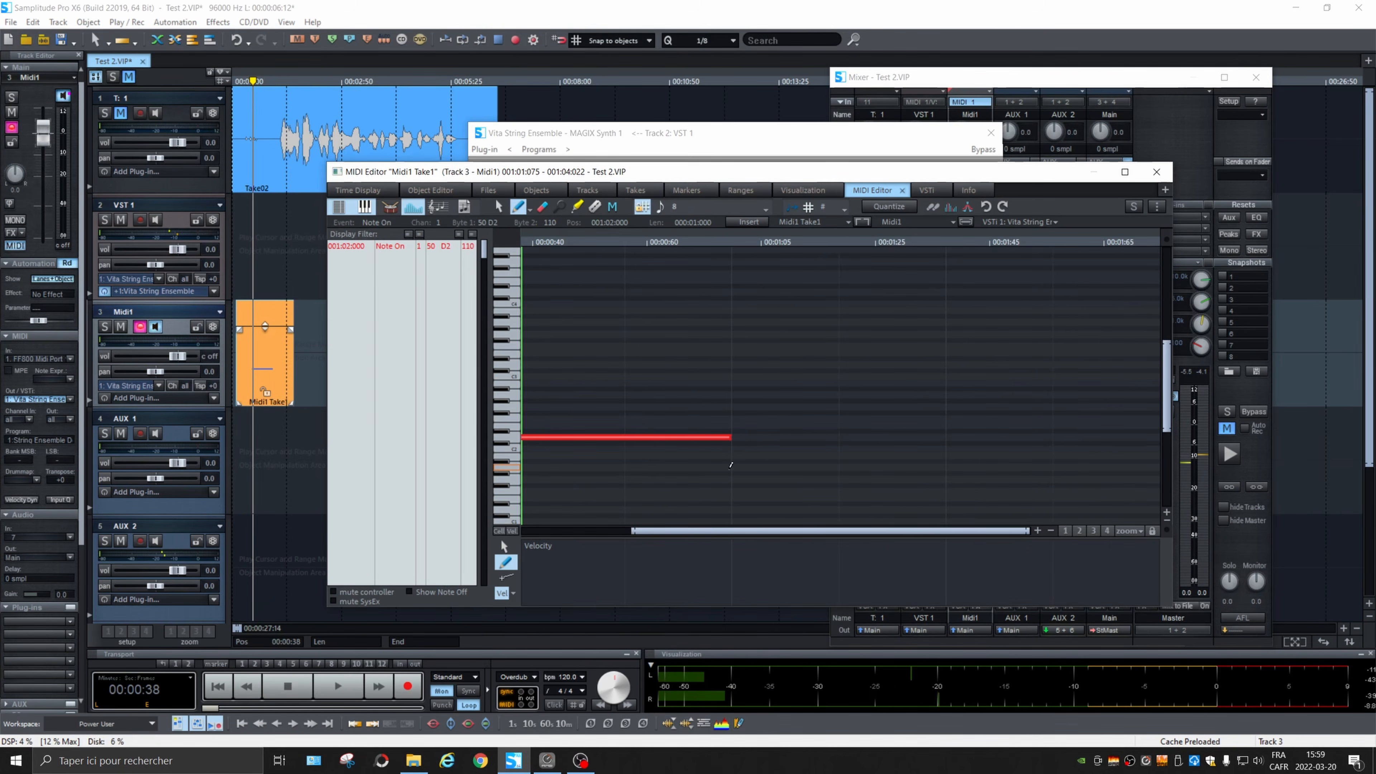
{"action": "left_click_drag", "start_coordinate": [738, 454], "coordinate": [1158, 455]}
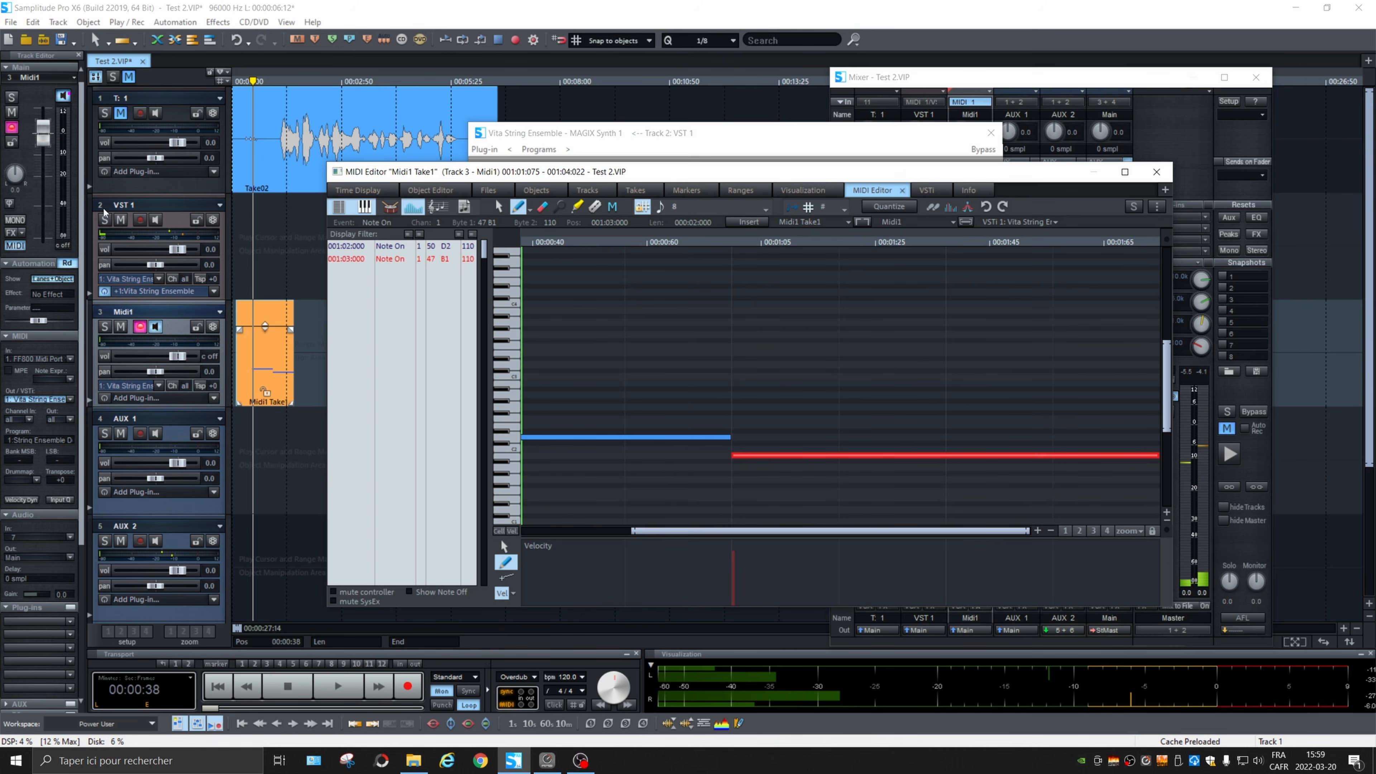
Step: Play the Midi1 take from 00:00:14 and stop playback after listening
{"action": "left_click", "coordinate": [240, 80]}
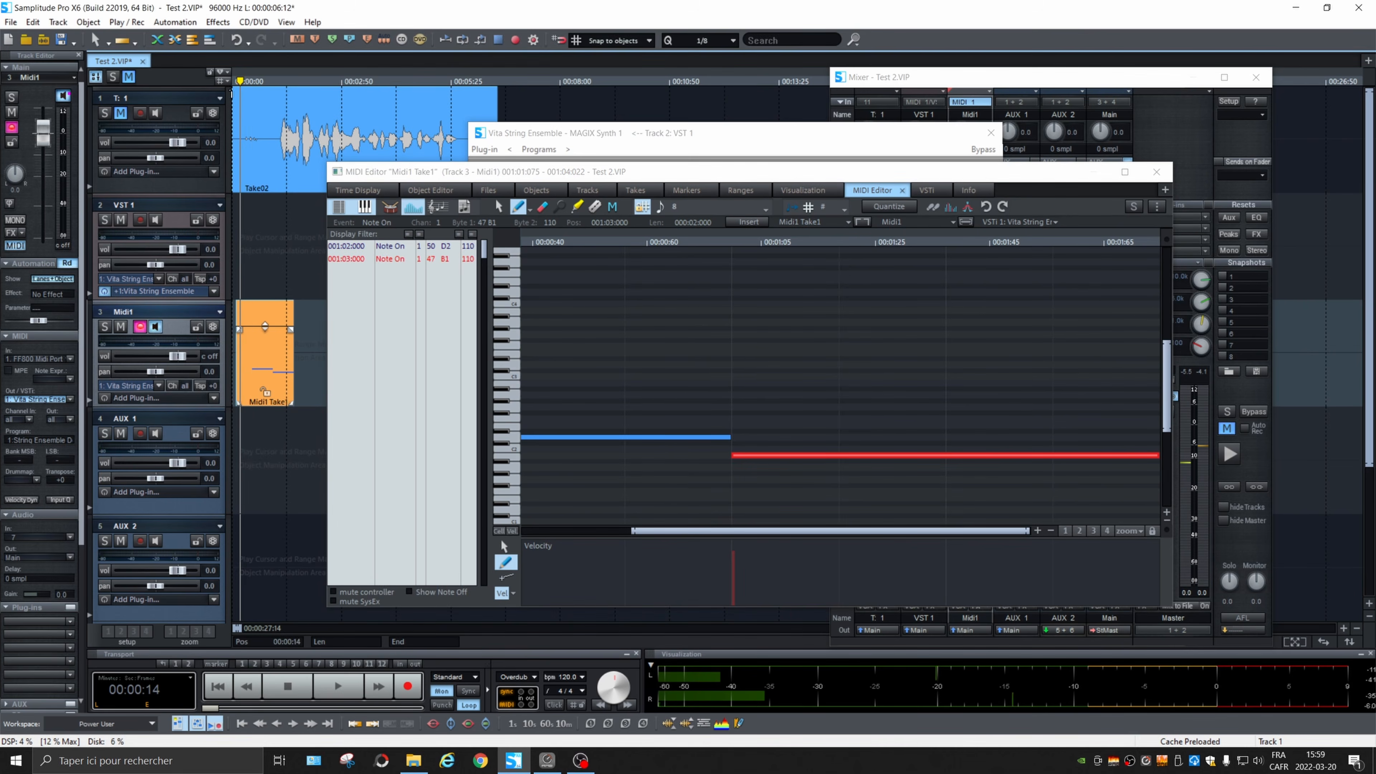
{"action": "key", "text": "space"}
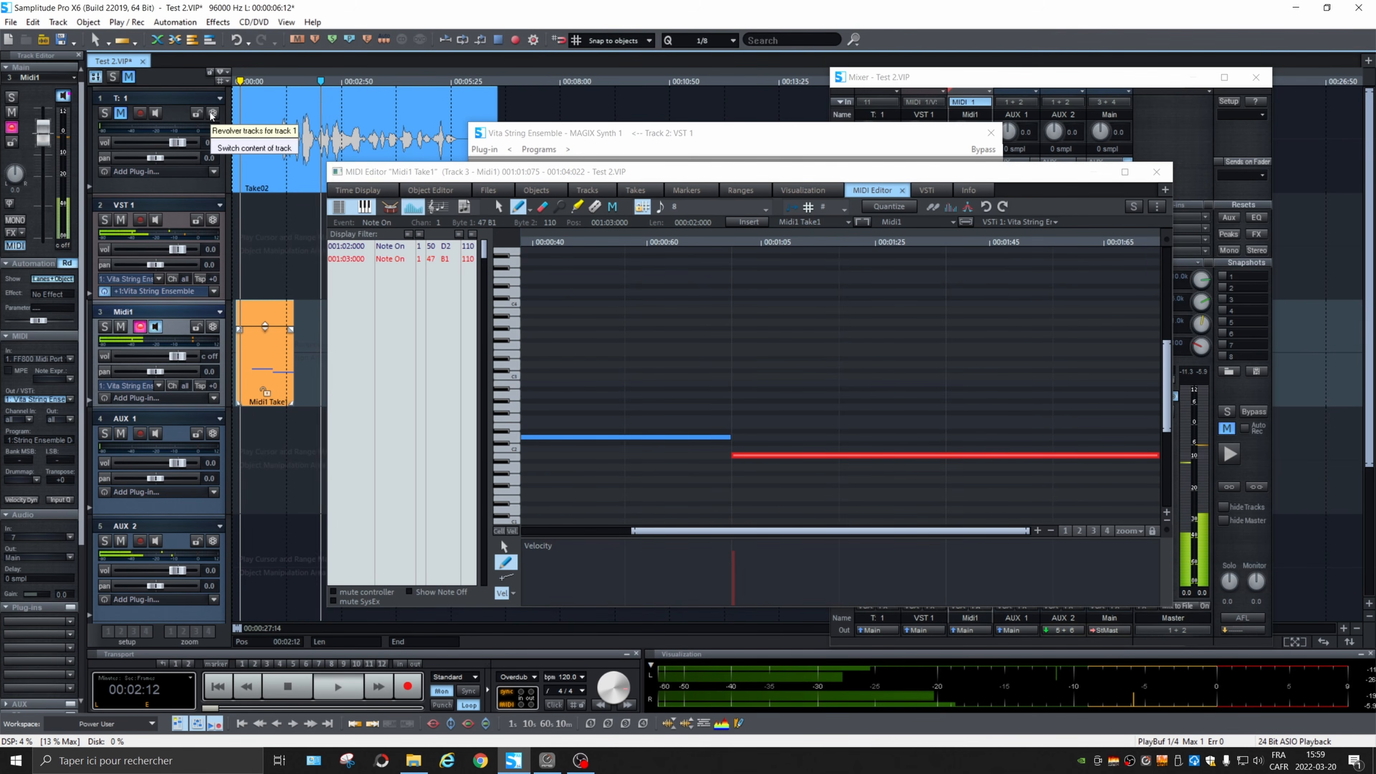
{"action": "key", "text": "space"}
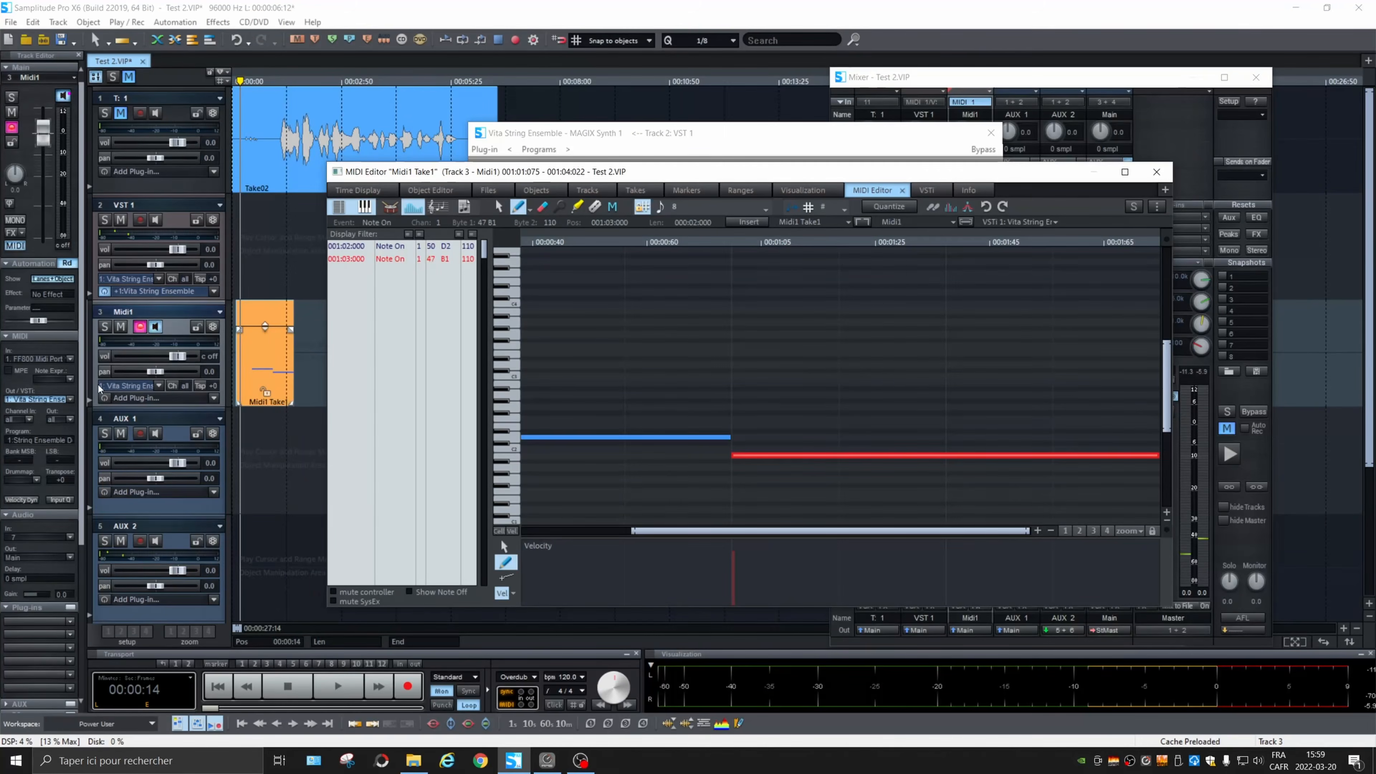
Step: Insert a new MIDI track below Midi1 and name it MIDI 2
{"action": "left_click", "coordinate": [95, 386]}
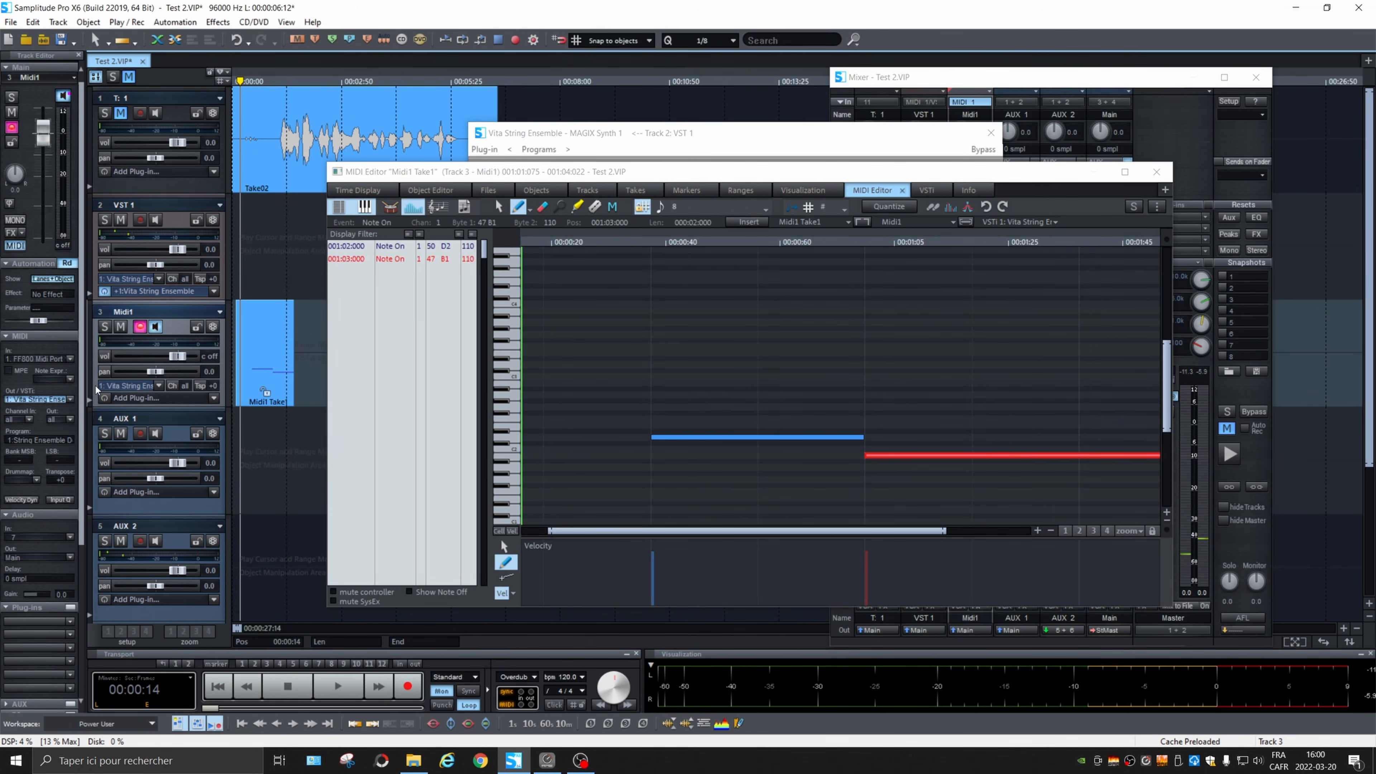
{"action": "key", "text": "ctrl+shift+i"}
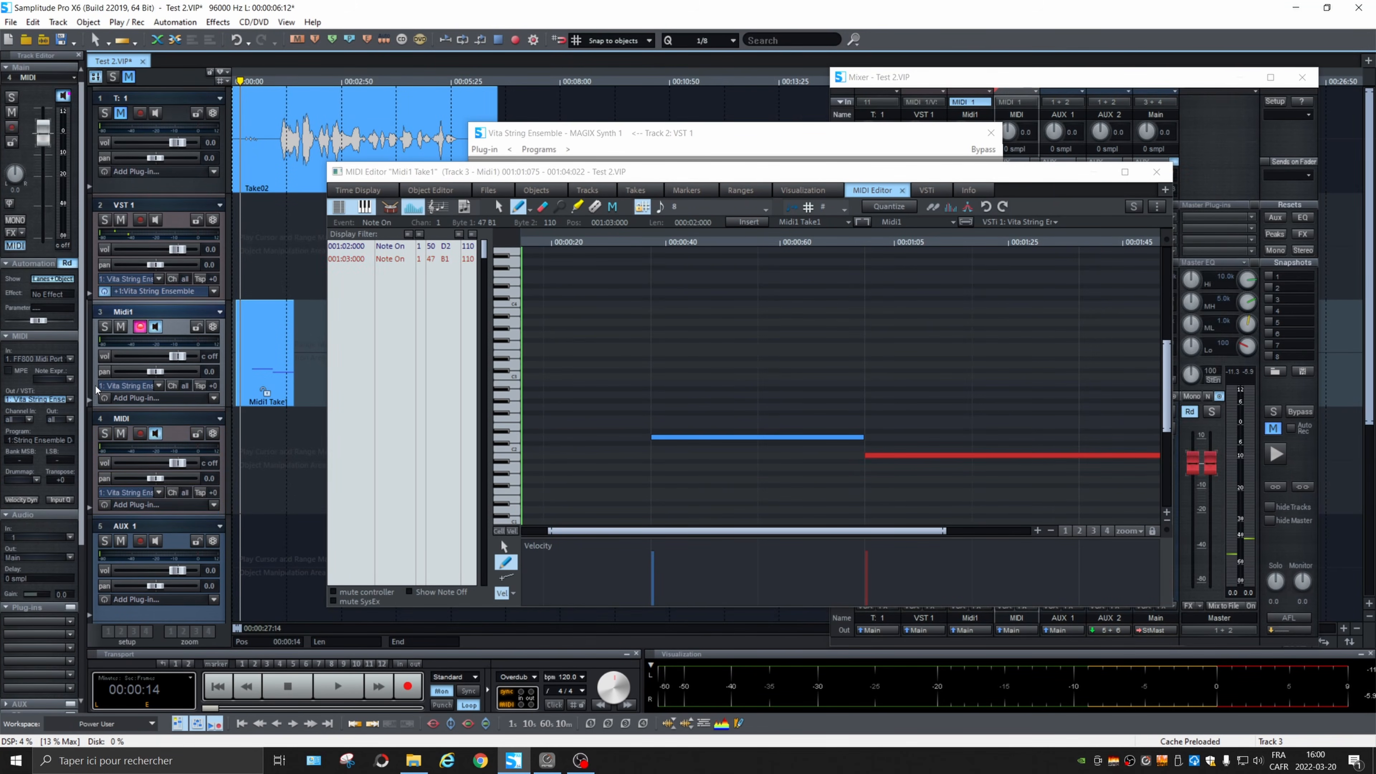
{"action": "double_click", "coordinate": [138, 419]}
{"action": "type", "text": "2"}
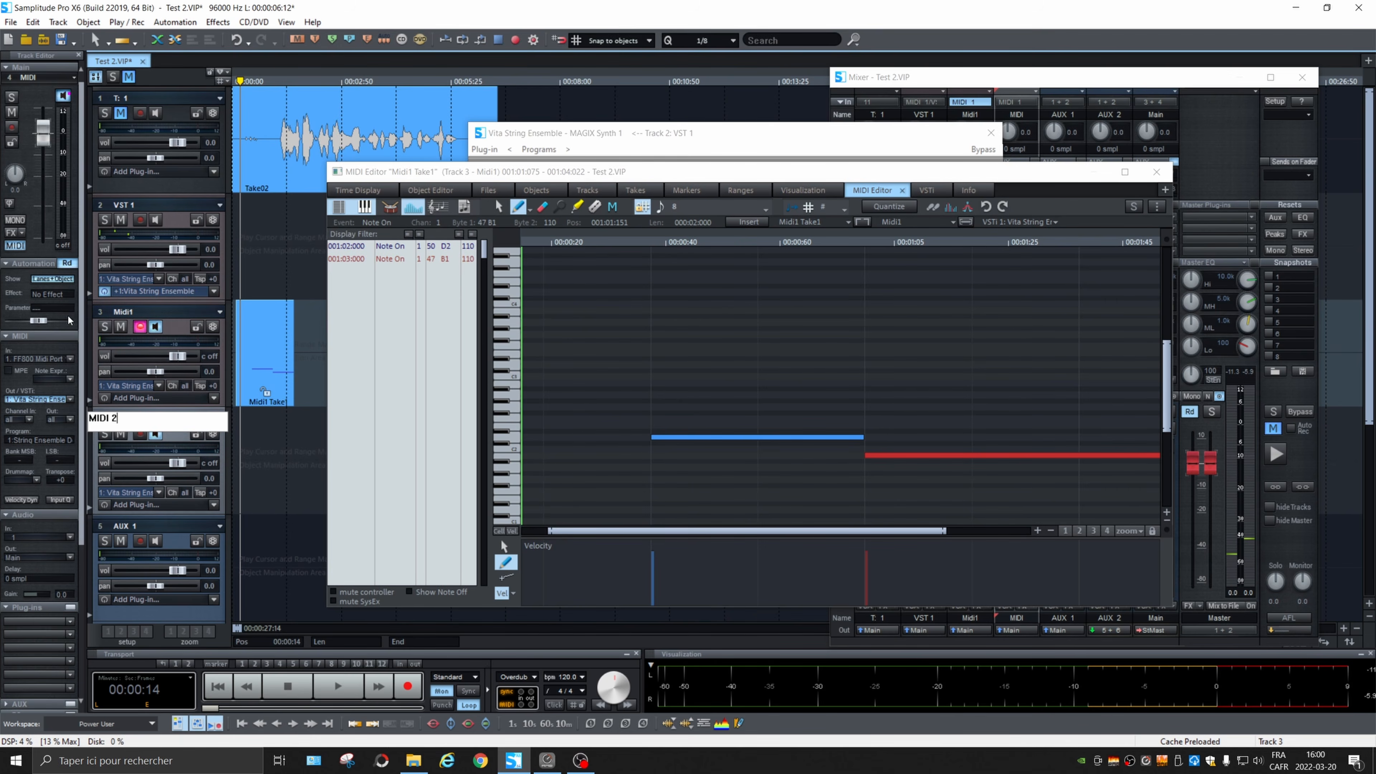
{"action": "key", "text": "Return"}
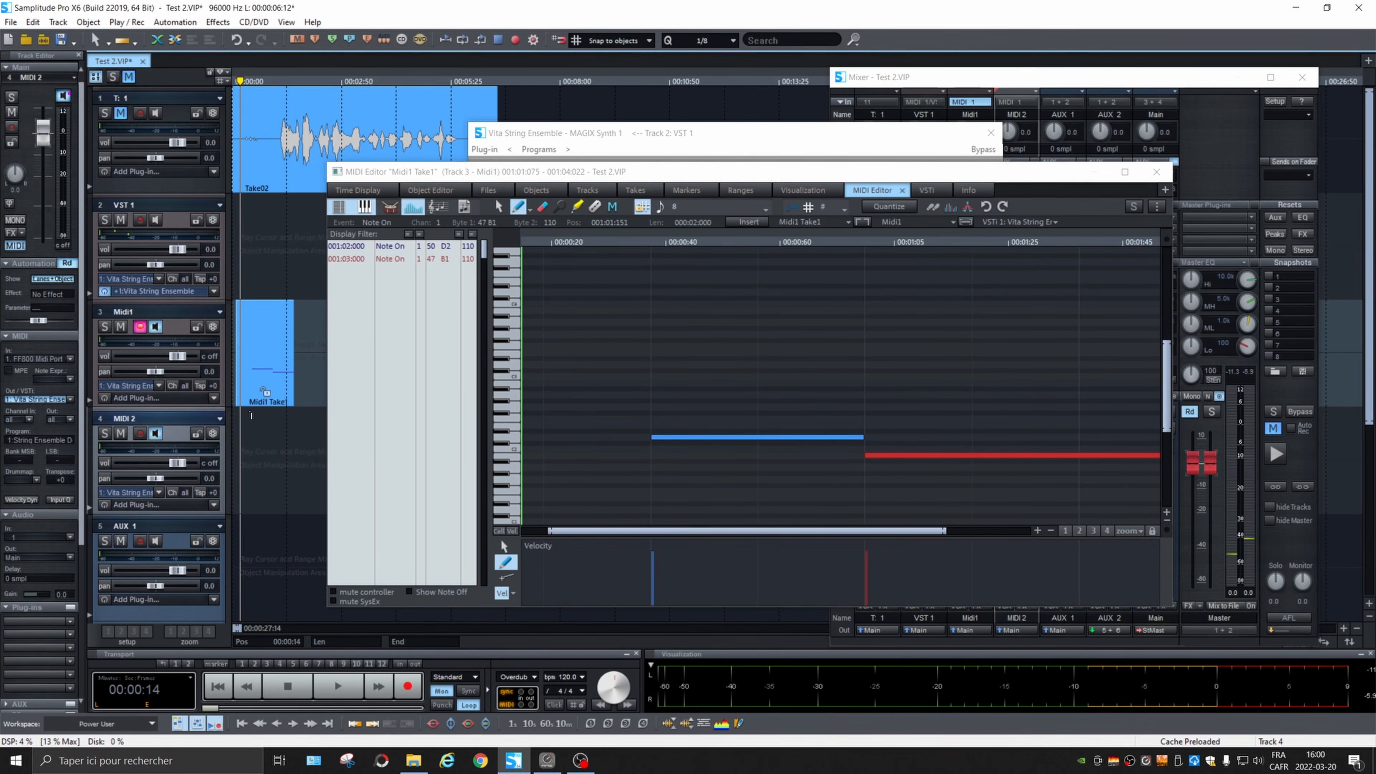
Step: Copy the Midi1 take onto the MIDI 2 track at the project start and delete both notes from the copy
{"action": "left_click", "coordinate": [248, 403]}
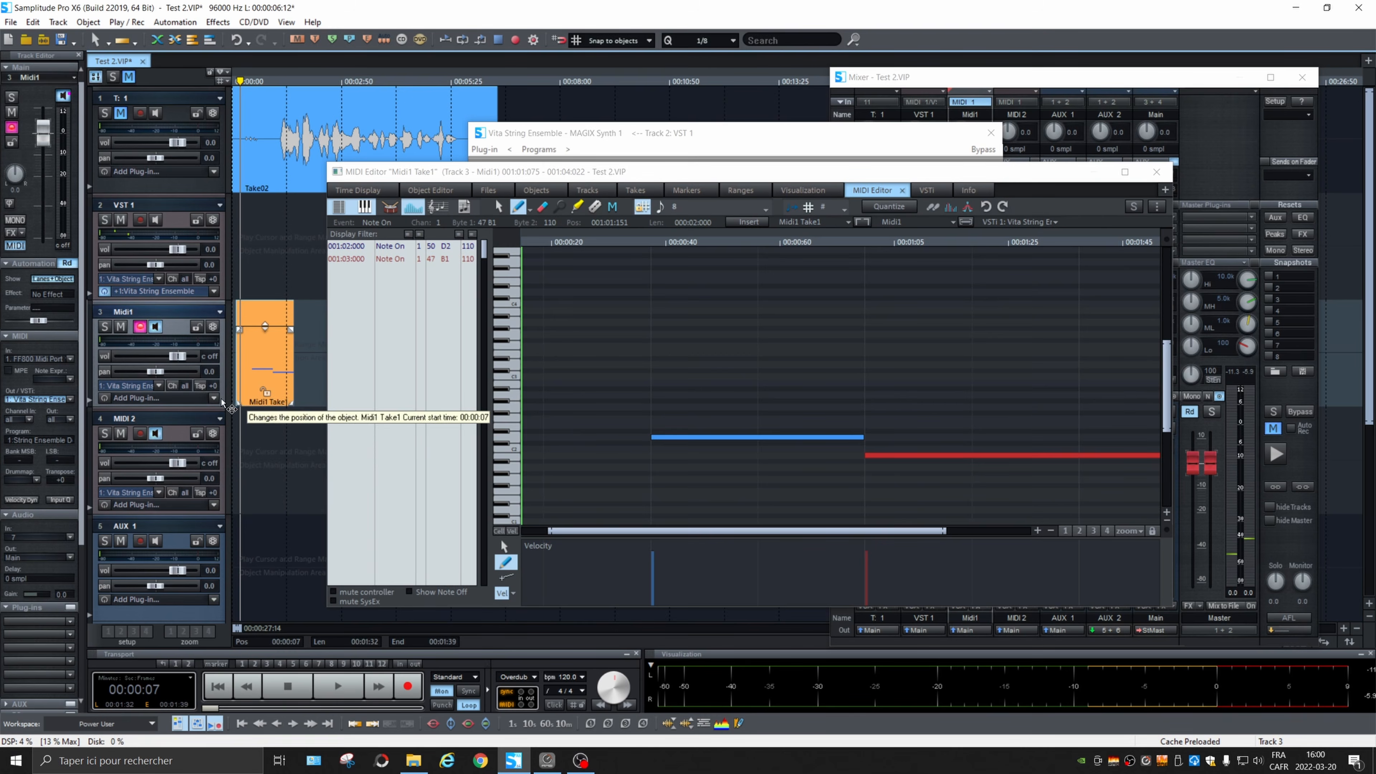
{"action": "left_click_drag", "start_coordinate": [245, 433], "coordinate": [247, 445]}
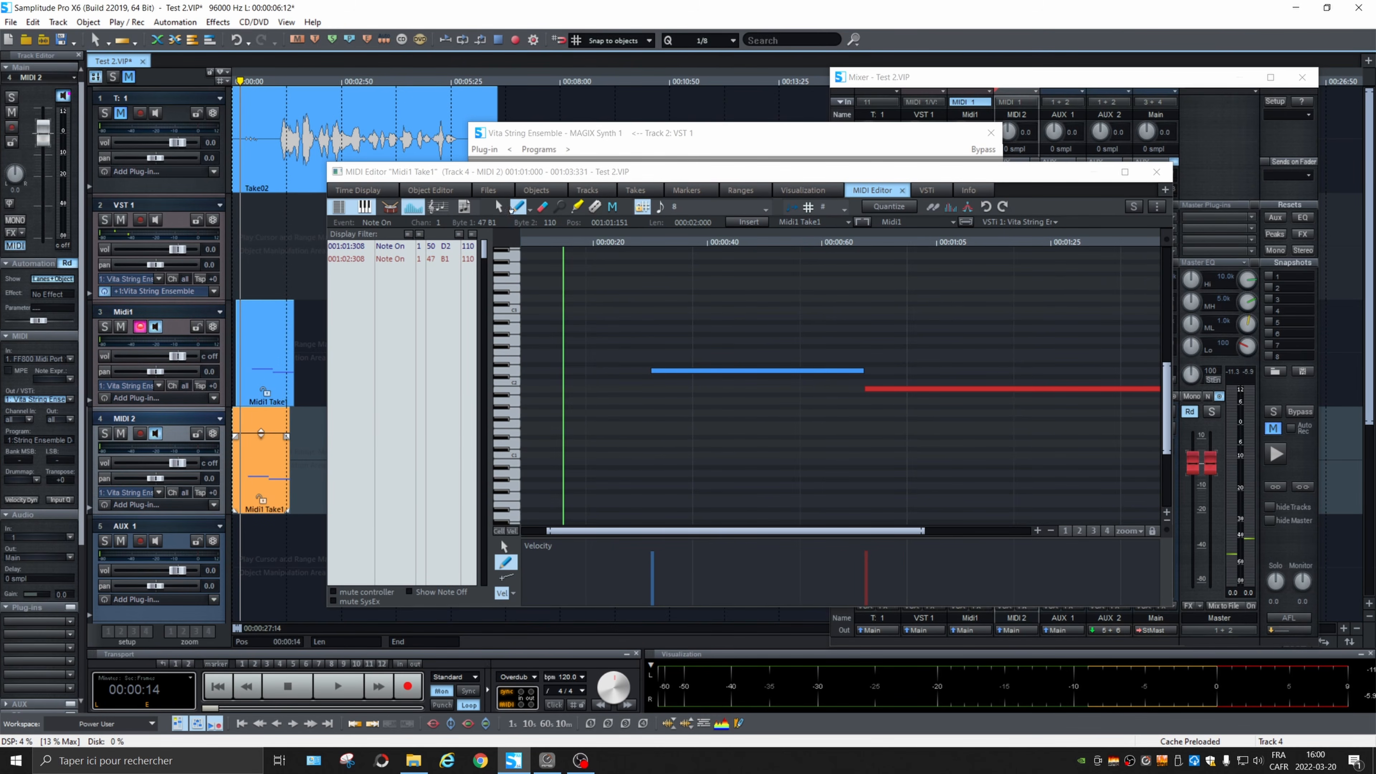
{"action": "left_click", "coordinate": [495, 206]}
{"action": "left_click_drag", "start_coordinate": [624, 295], "coordinate": [1181, 469]}
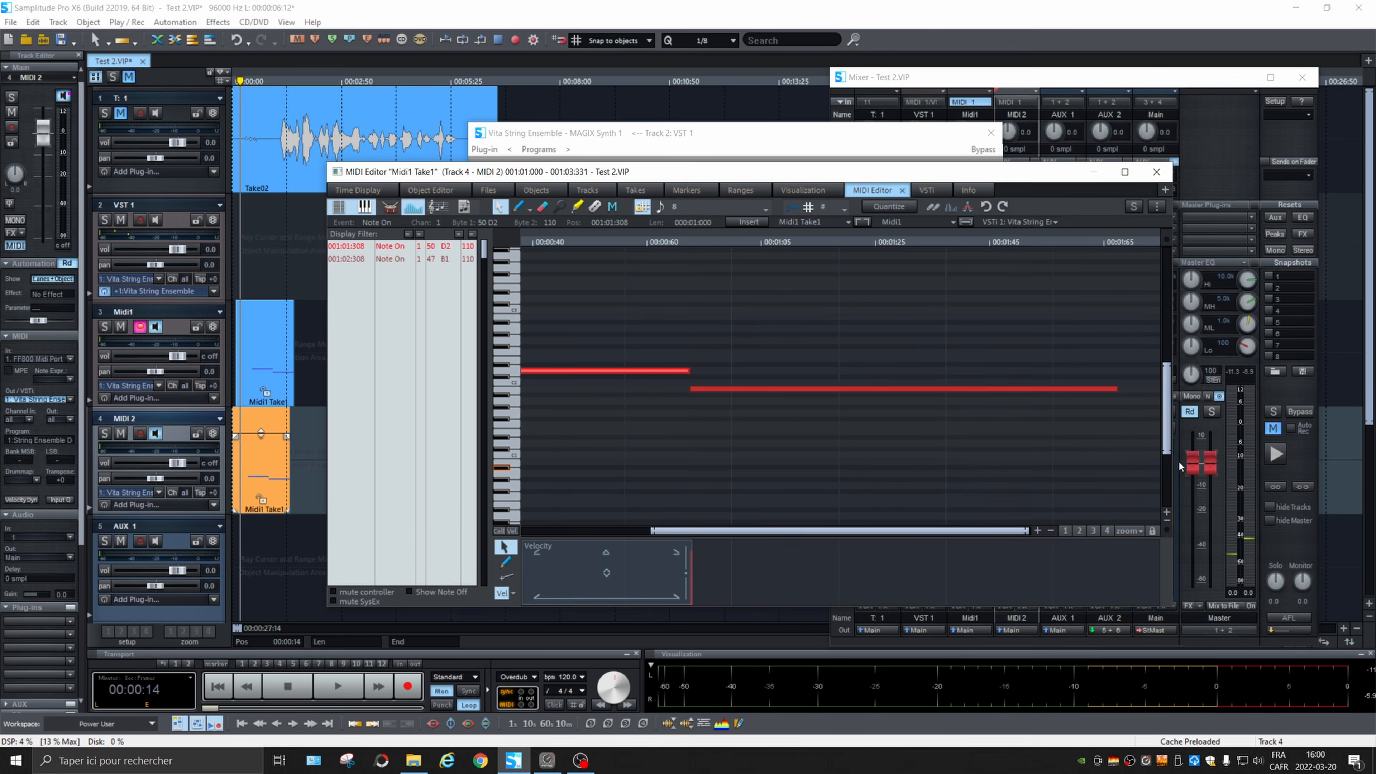
{"action": "key", "text": "Delete"}
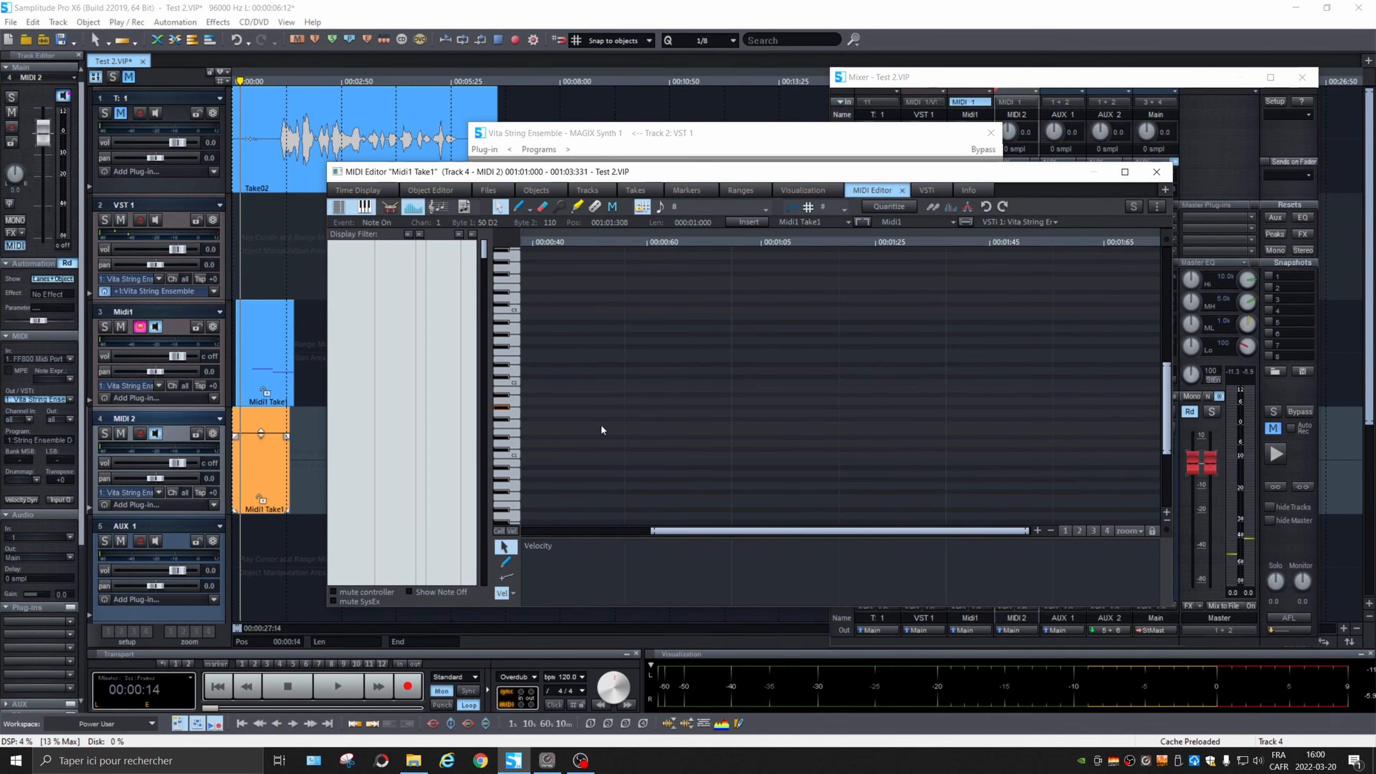
Step: Draw a one-beat D#1 note at 001:01:192 and a 1.5-beat F1 note at 001:02:192 in the MIDI 2 take
{"action": "left_click_drag", "start_coordinate": [715, 535], "coordinate": [605, 536]}
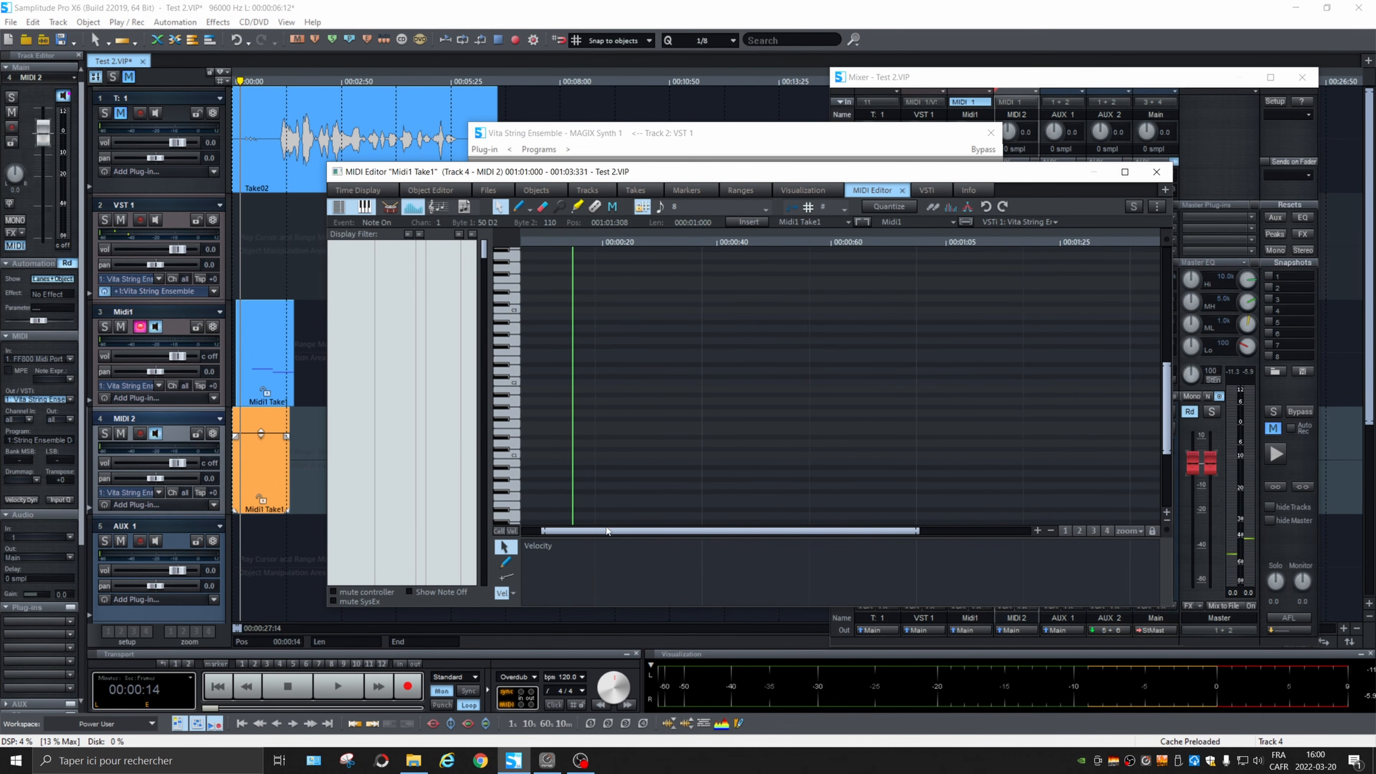
{"action": "key", "text": "space"}
{"action": "key", "text": "space"}
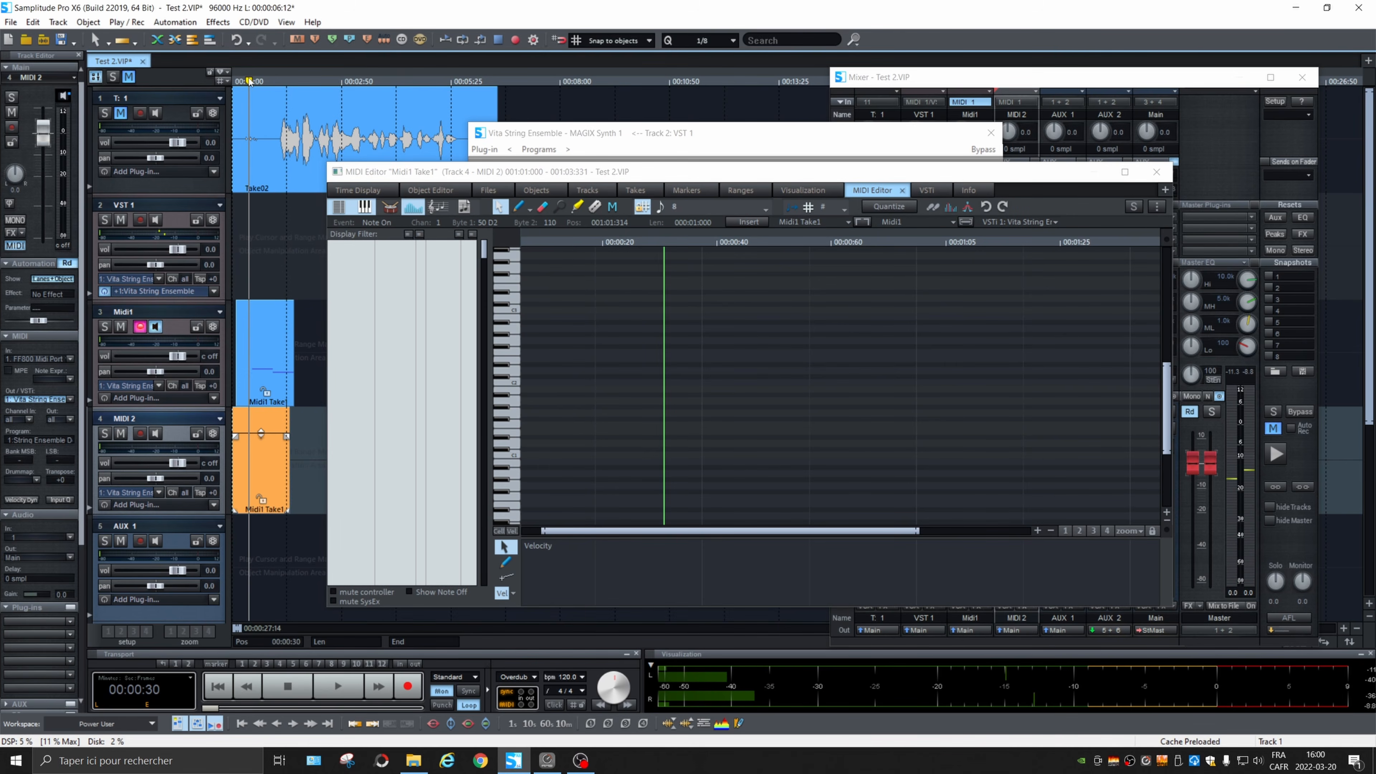
{"action": "left_click", "coordinate": [520, 208]}
{"action": "left_click_drag", "start_coordinate": [668, 434], "coordinate": [770, 437]}
{"action": "left_click_drag", "start_coordinate": [851, 425], "coordinate": [1140, 421]}
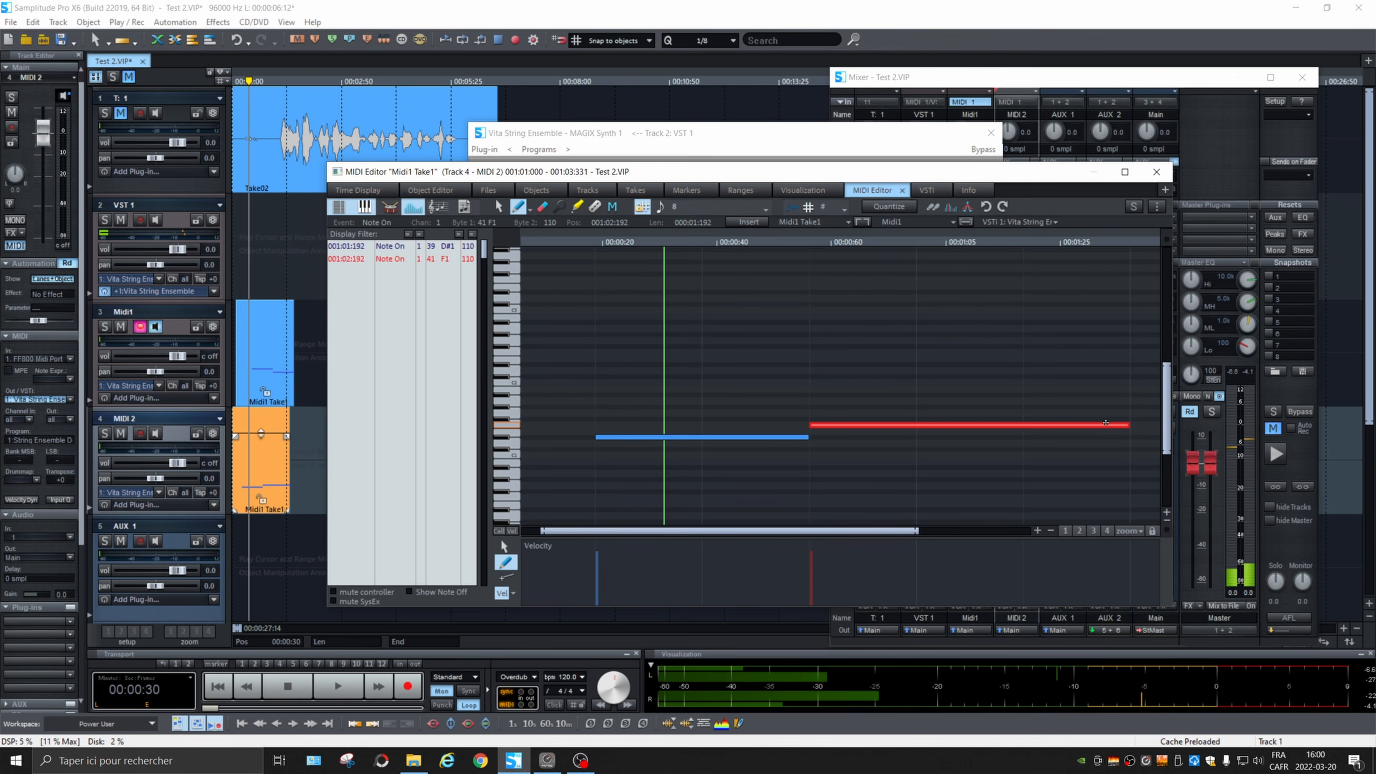
Step: Play both MIDI tracks together from 00:00:15 and stop playback
{"action": "left_click", "coordinate": [574, 238]}
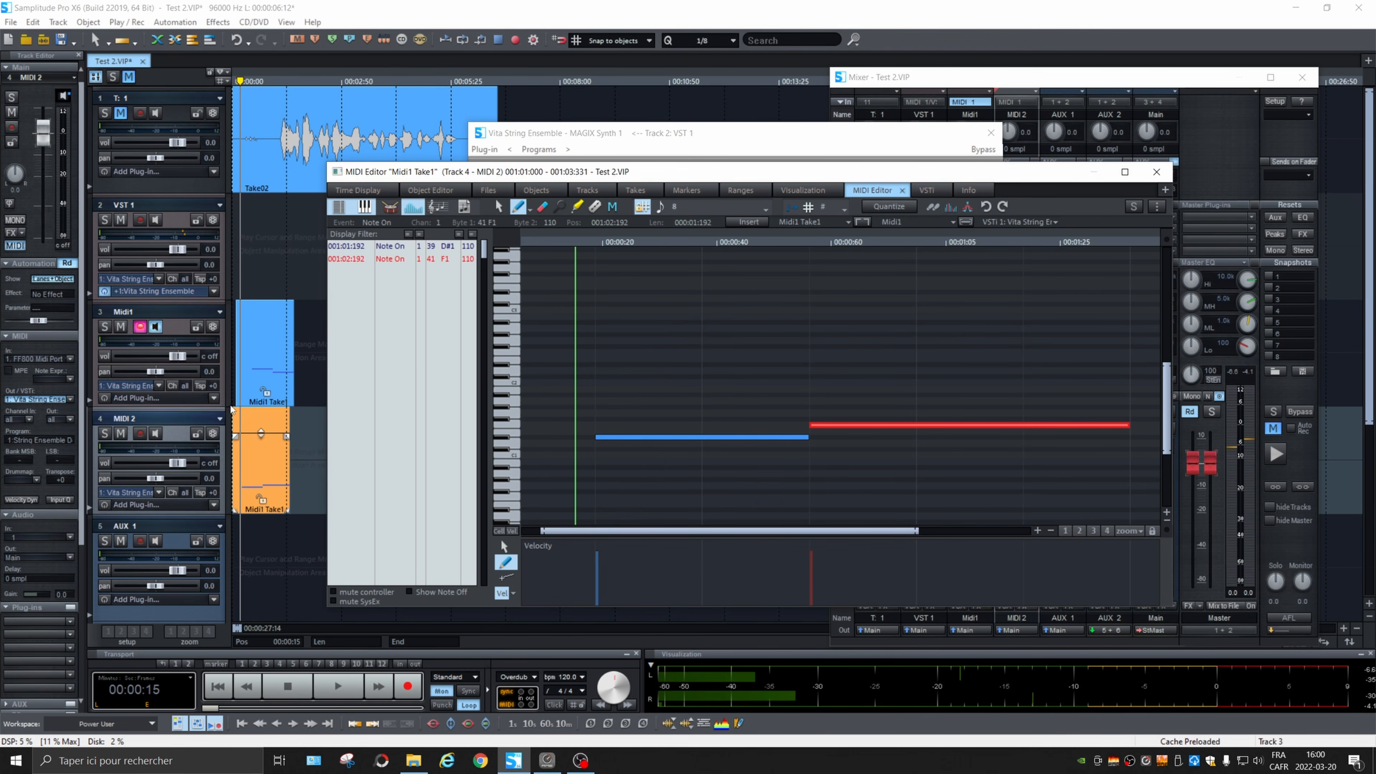
{"action": "key", "text": "space"}
{"action": "key", "text": "space"}
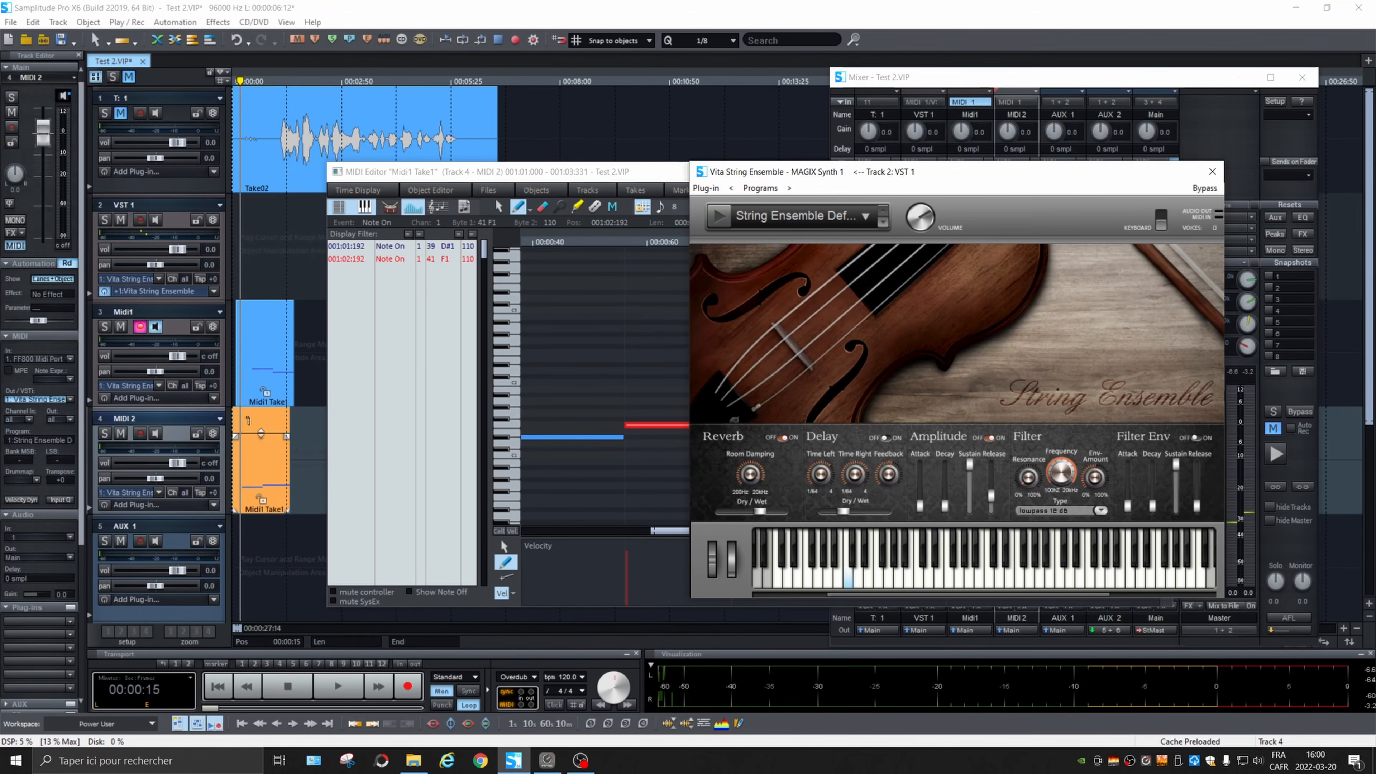
Step: Load the Cathedral Legato preset in the Vita String Ensemble on the VST 1 track
{"action": "left_click", "coordinate": [807, 222]}
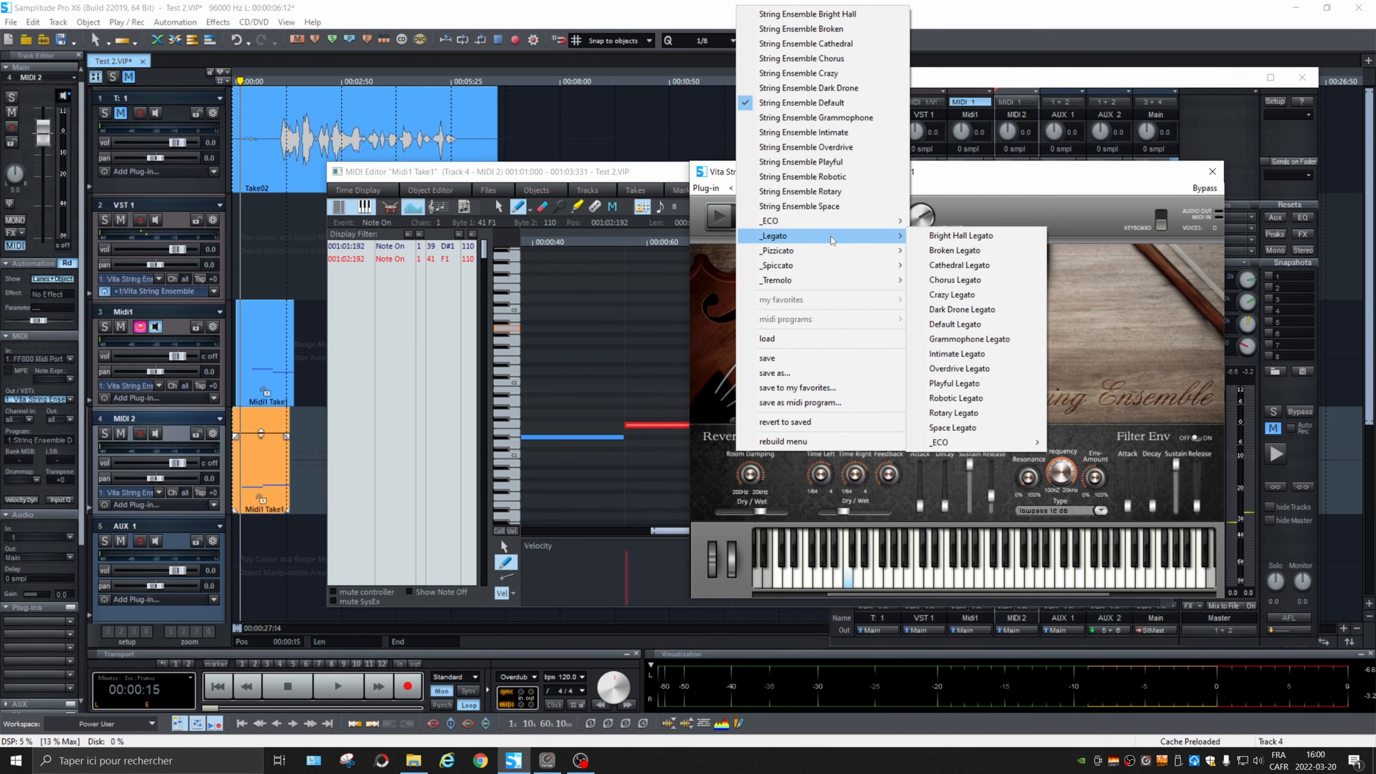
{"action": "left_click", "coordinate": [969, 265]}
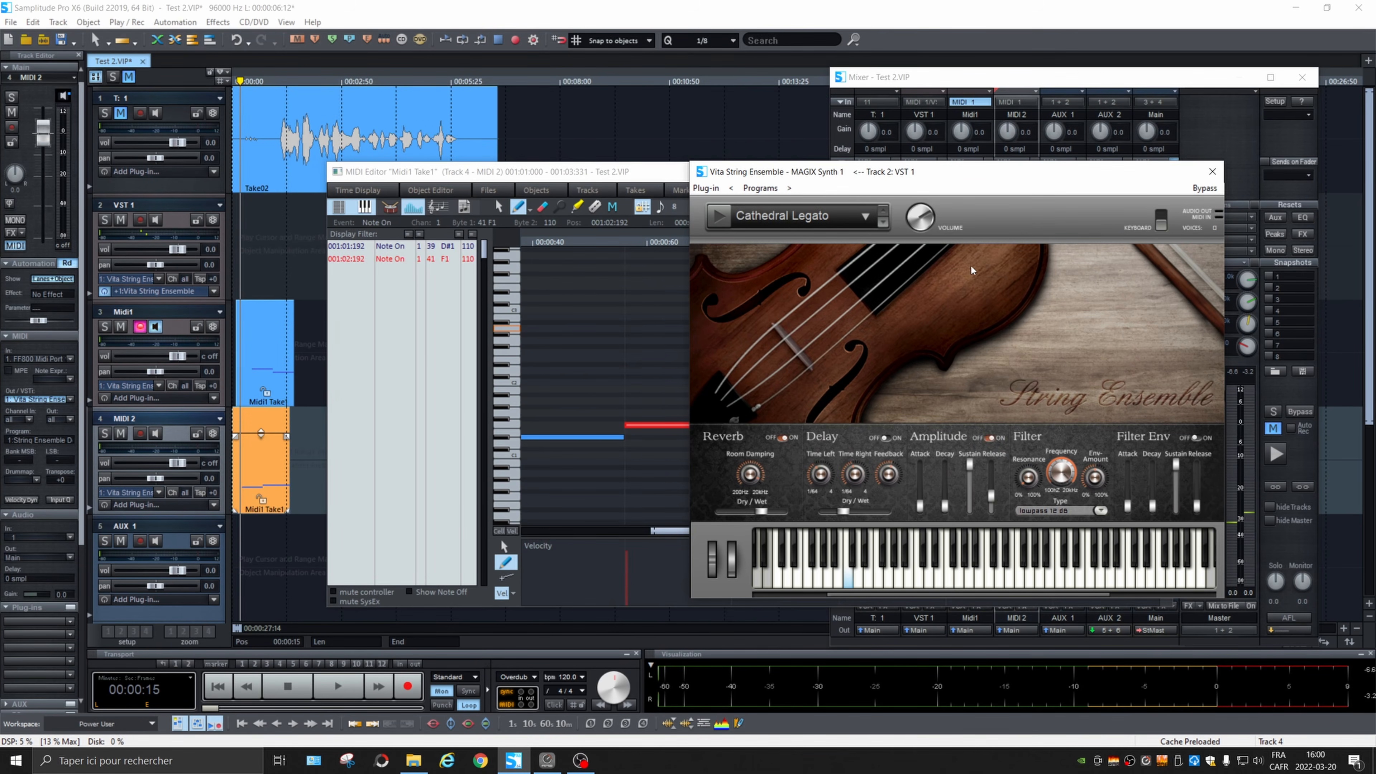
{"action": "left_click", "coordinate": [342, 423]}
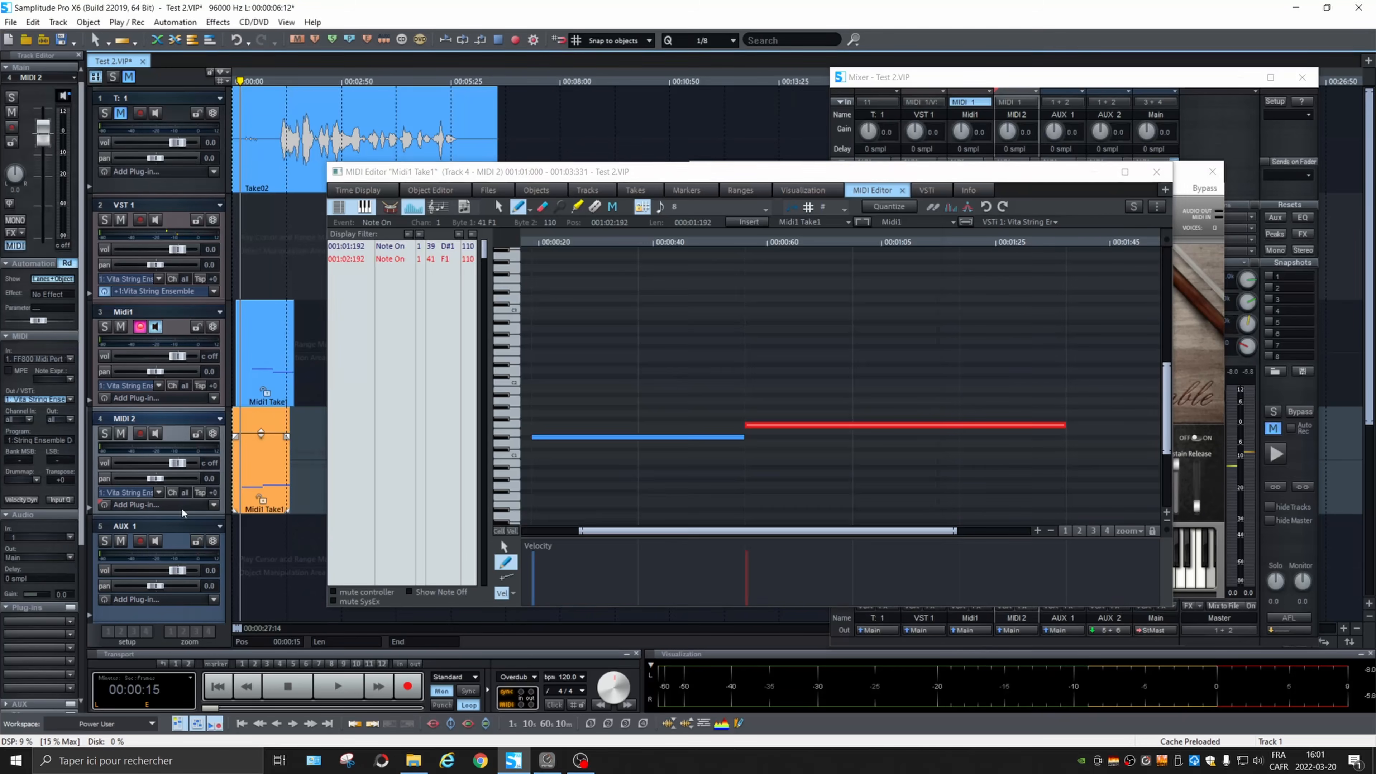
{"action": "left_click", "coordinate": [184, 508]}
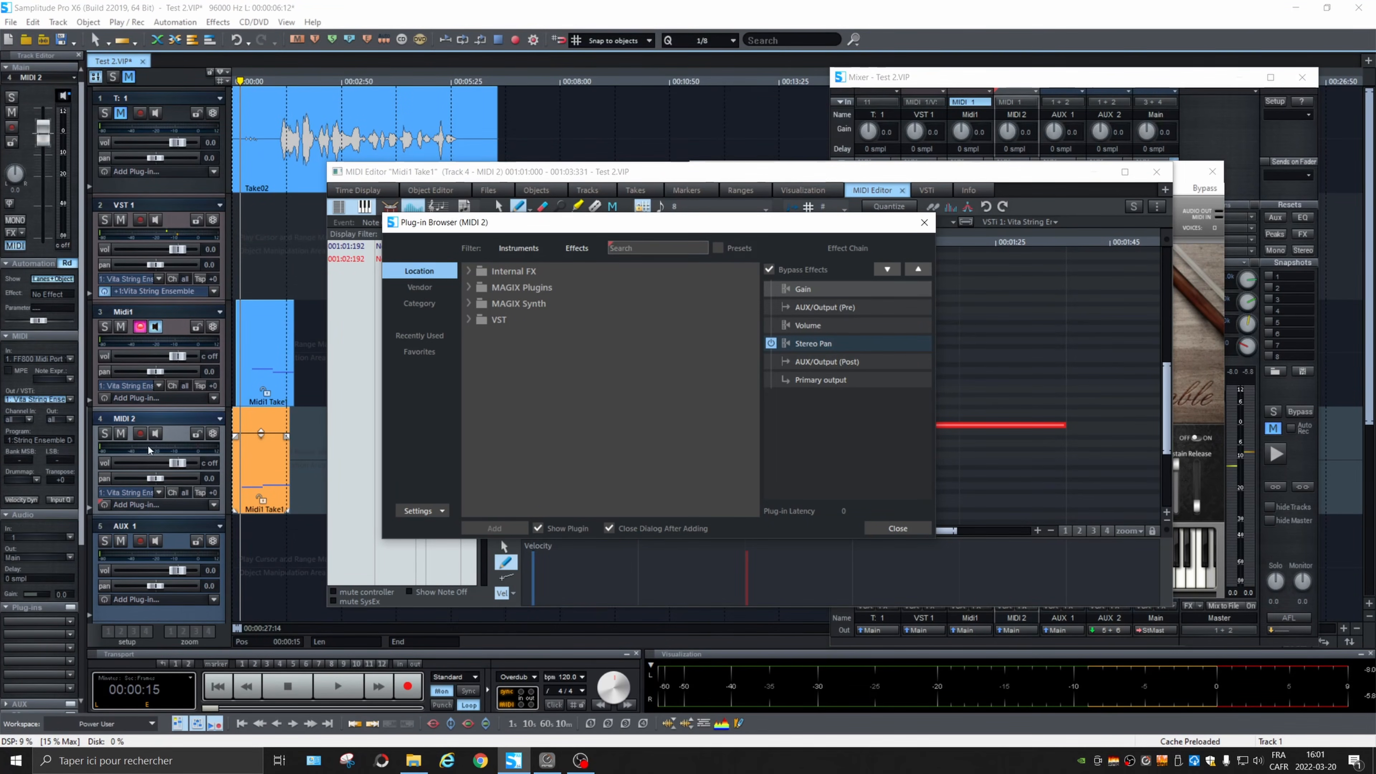
{"action": "left_click", "coordinate": [173, 419]}
{"action": "left_click", "coordinate": [181, 432]}
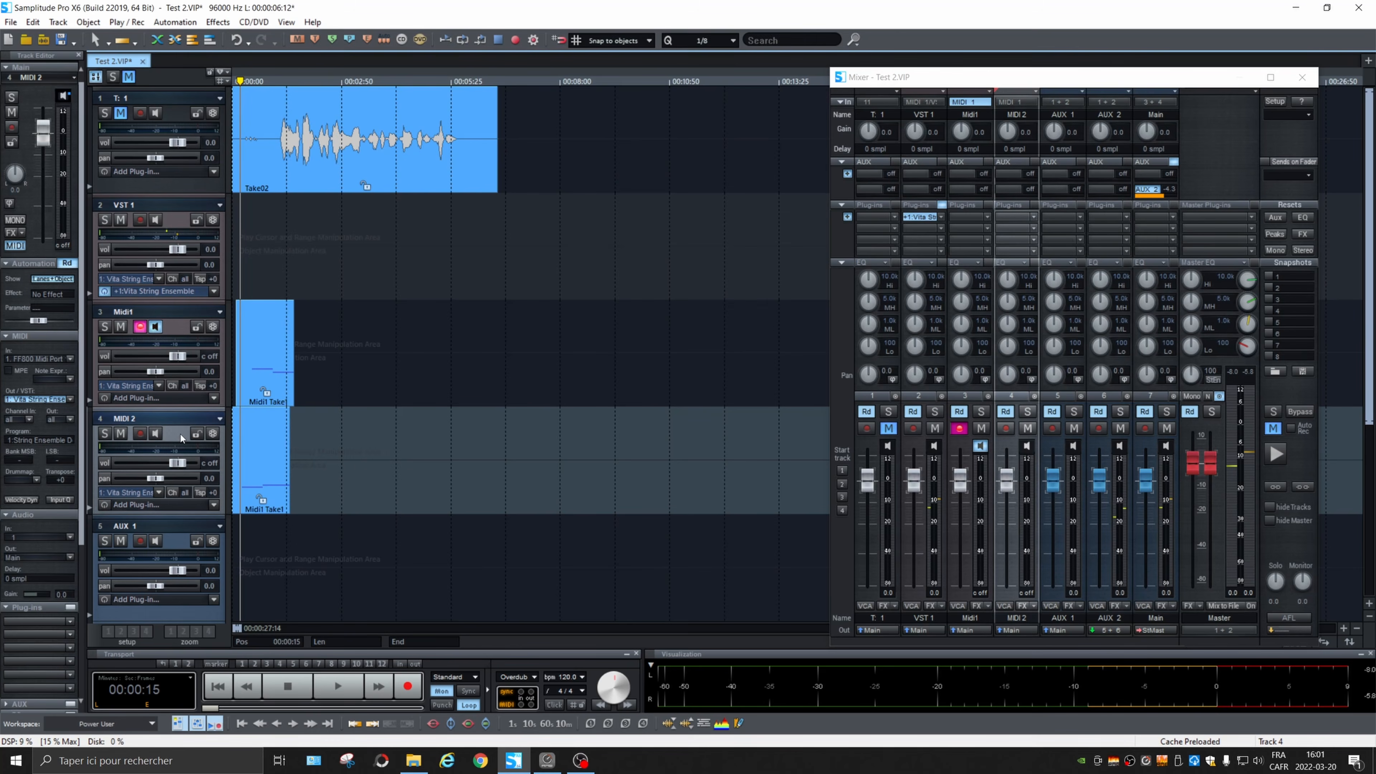
Step: Insert a track named VSTi 2 below MIDI 2 and rename the VST 1 track as VSTi 1
{"action": "key", "text": "ctrl+i"}
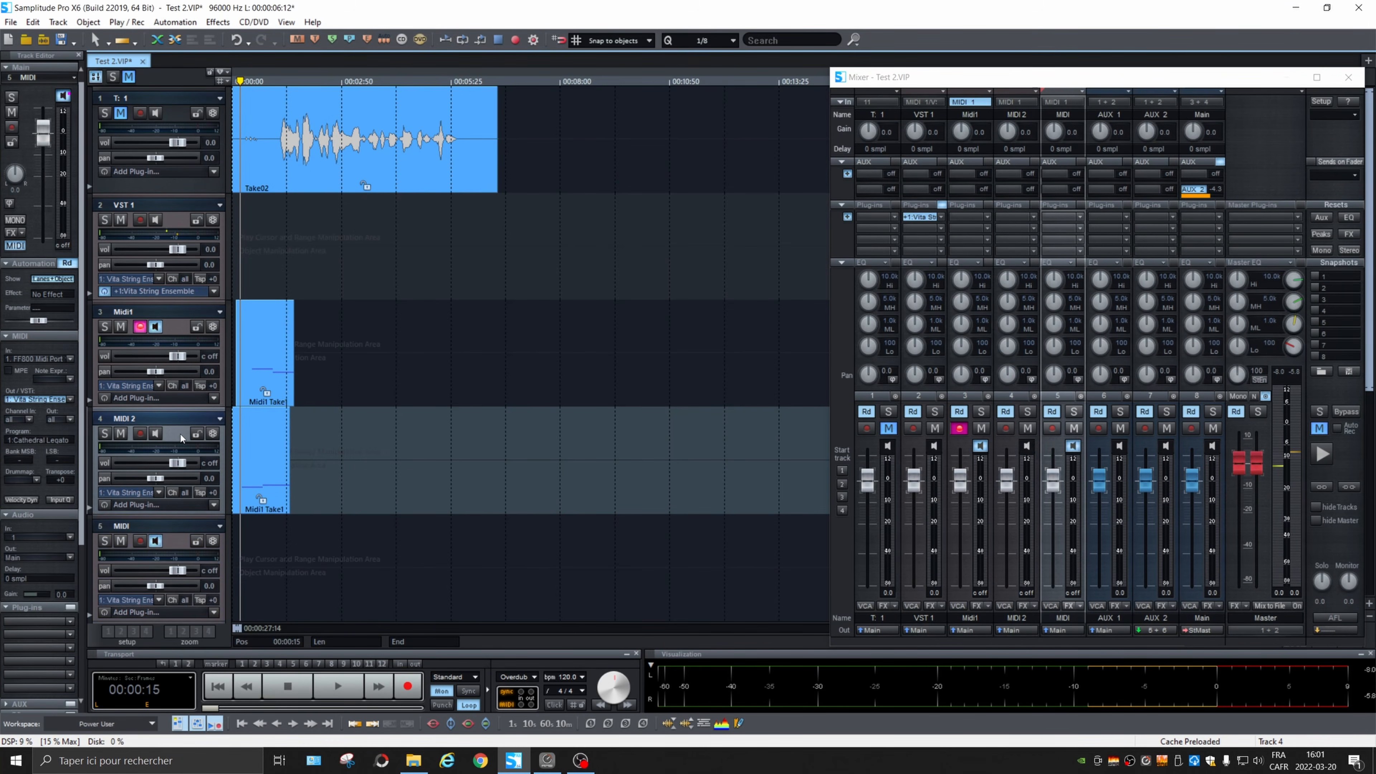
{"action": "scroll", "coordinate": [181, 435], "scroll_direction": "down", "scroll_amount": 2}
{"action": "scroll", "coordinate": [124, 336], "scroll_direction": "up", "scroll_amount": 1}
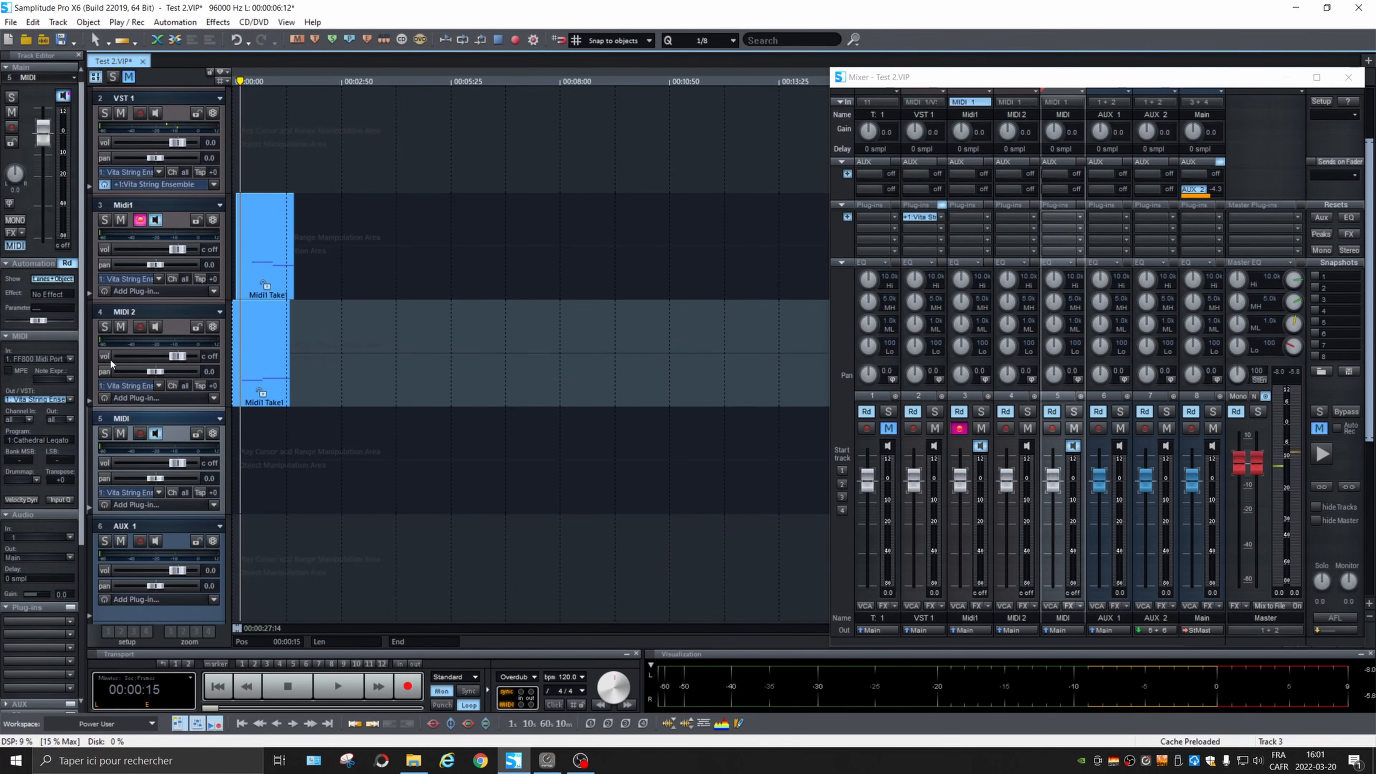
{"action": "double_click", "coordinate": [133, 420]}
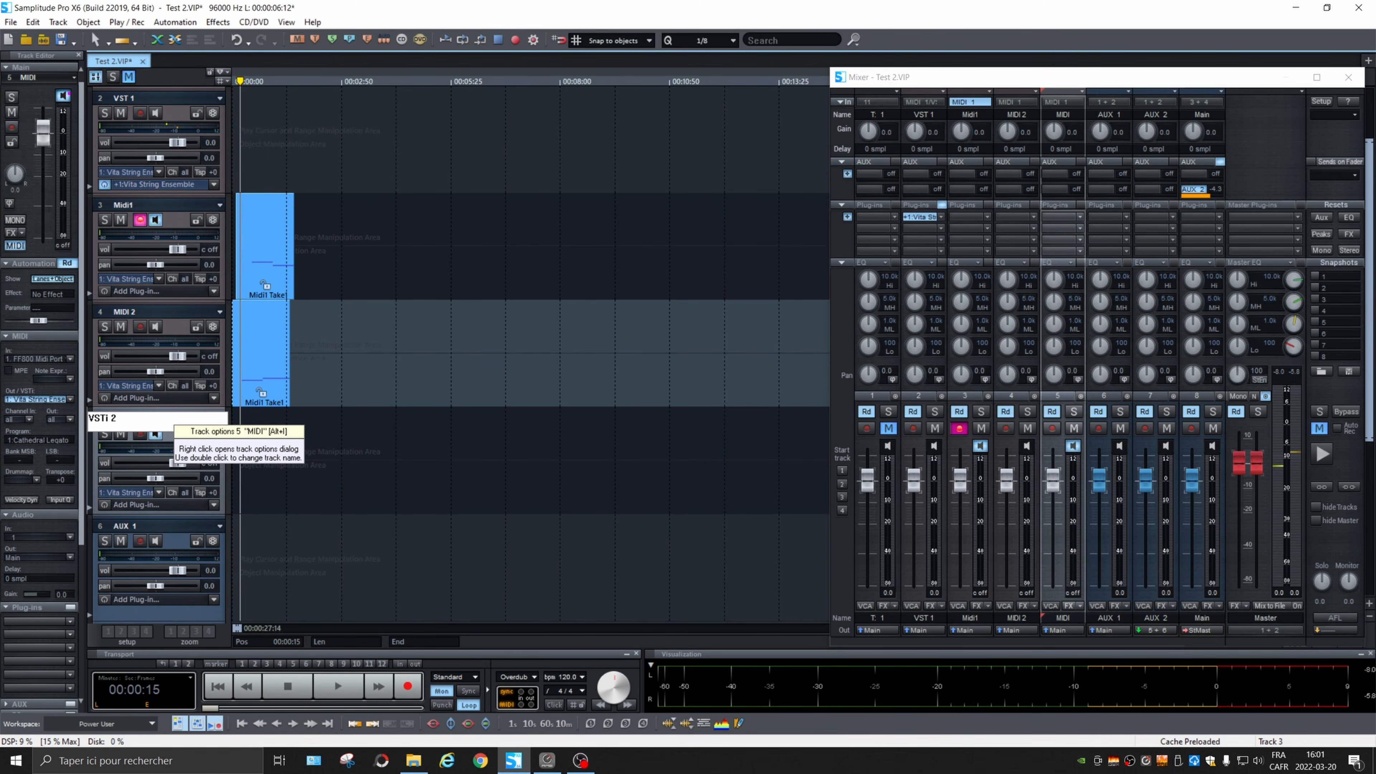
{"action": "key", "text": "Return"}
{"action": "double_click", "coordinate": [126, 97]}
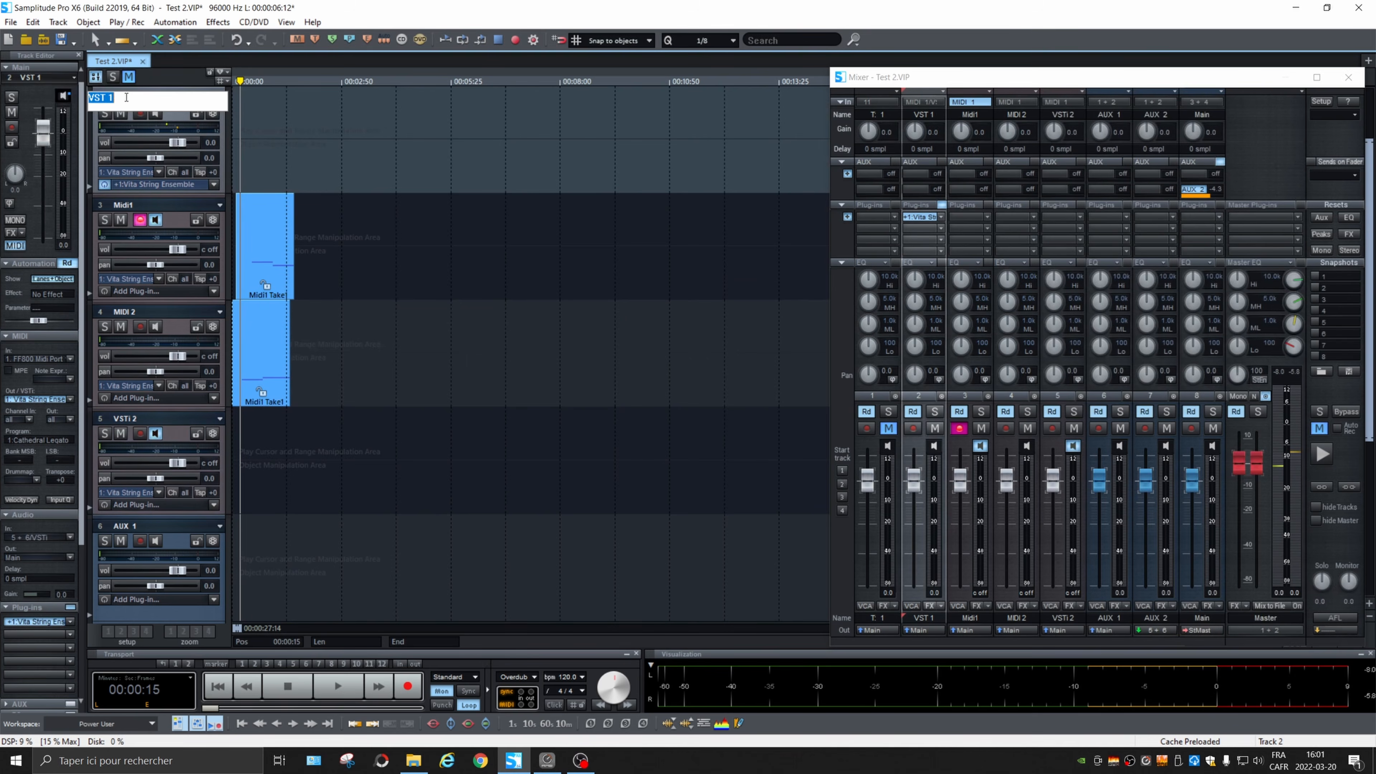
{"action": "type", "text": "VSTi 1"}
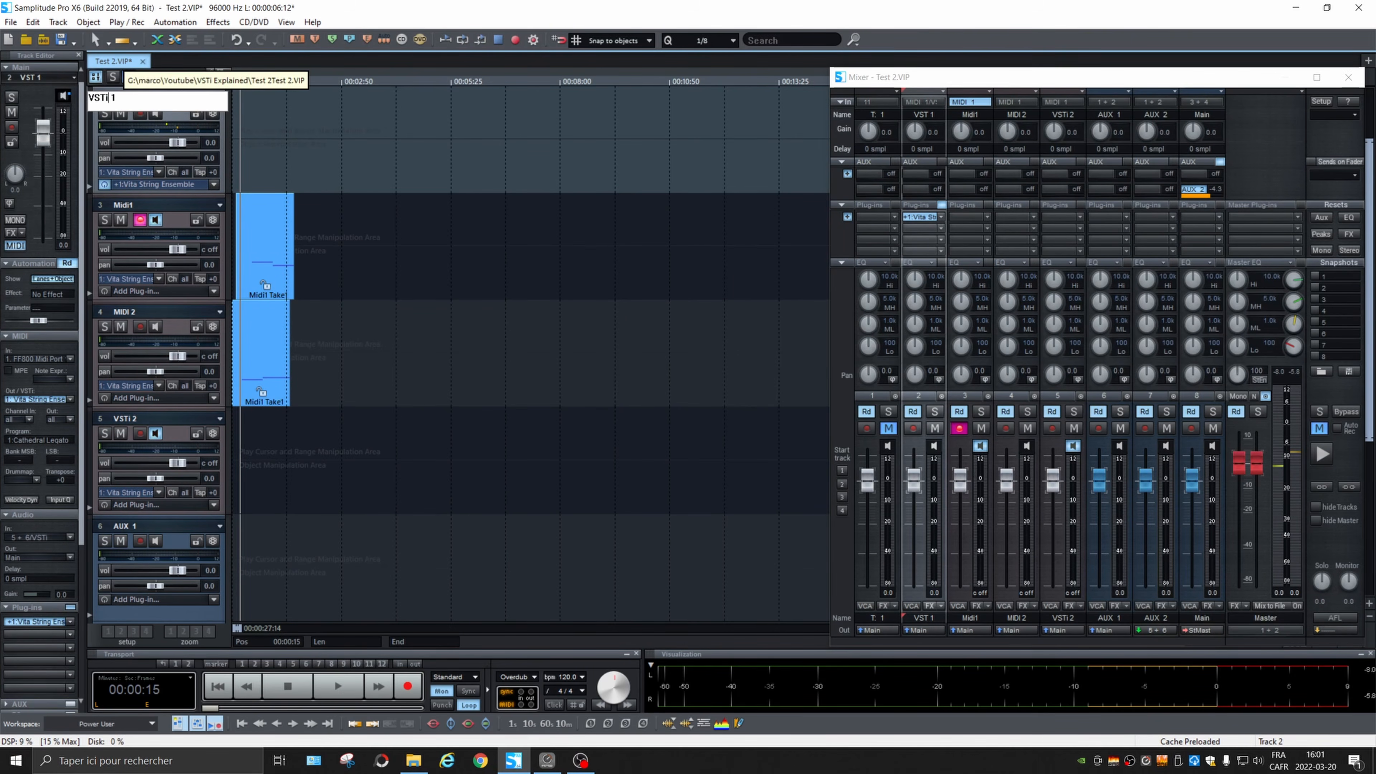
Step: Move the VSTi 2 track above MIDI 2 and disarm recording on the Midi1 track
{"action": "left_click_drag", "start_coordinate": [174, 419], "coordinate": [183, 328]}
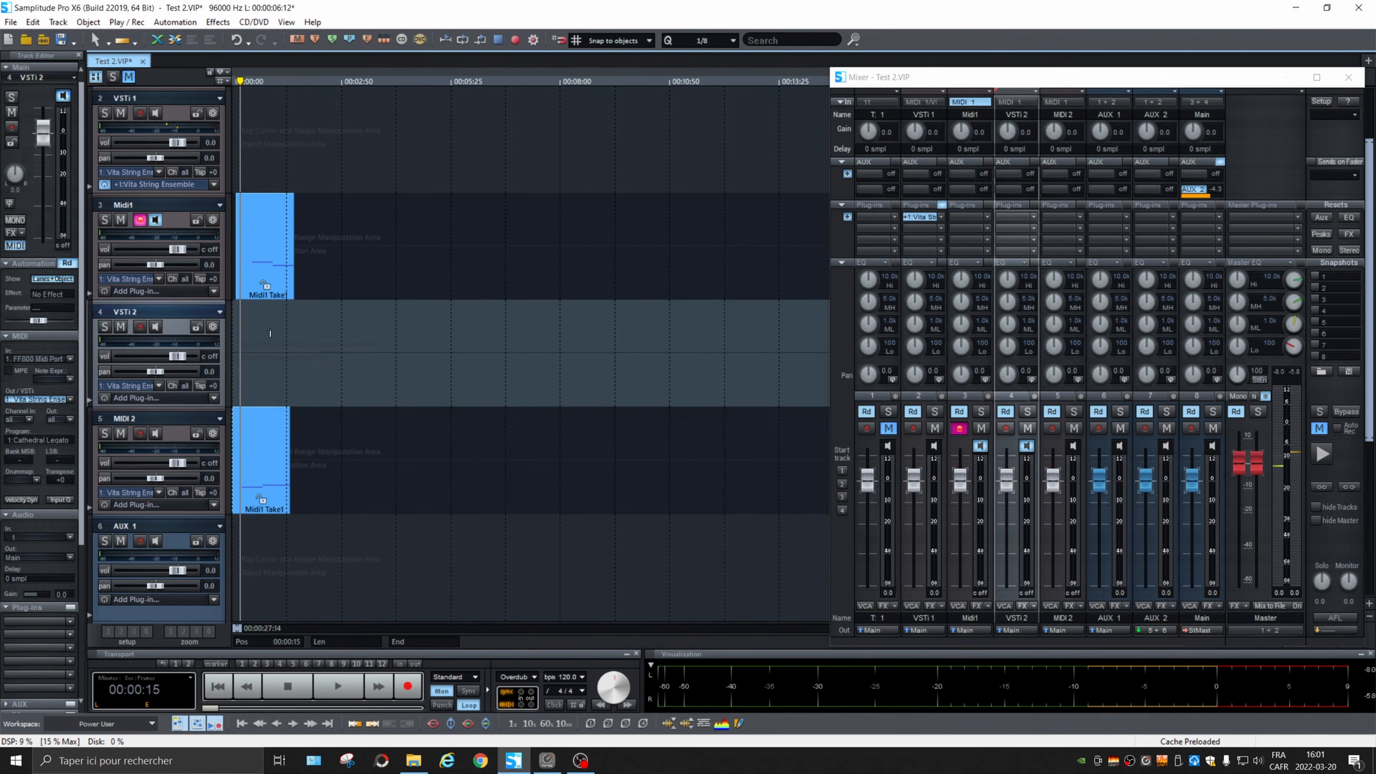
{"action": "left_click", "coordinate": [140, 221]}
{"action": "left_click", "coordinate": [164, 415]}
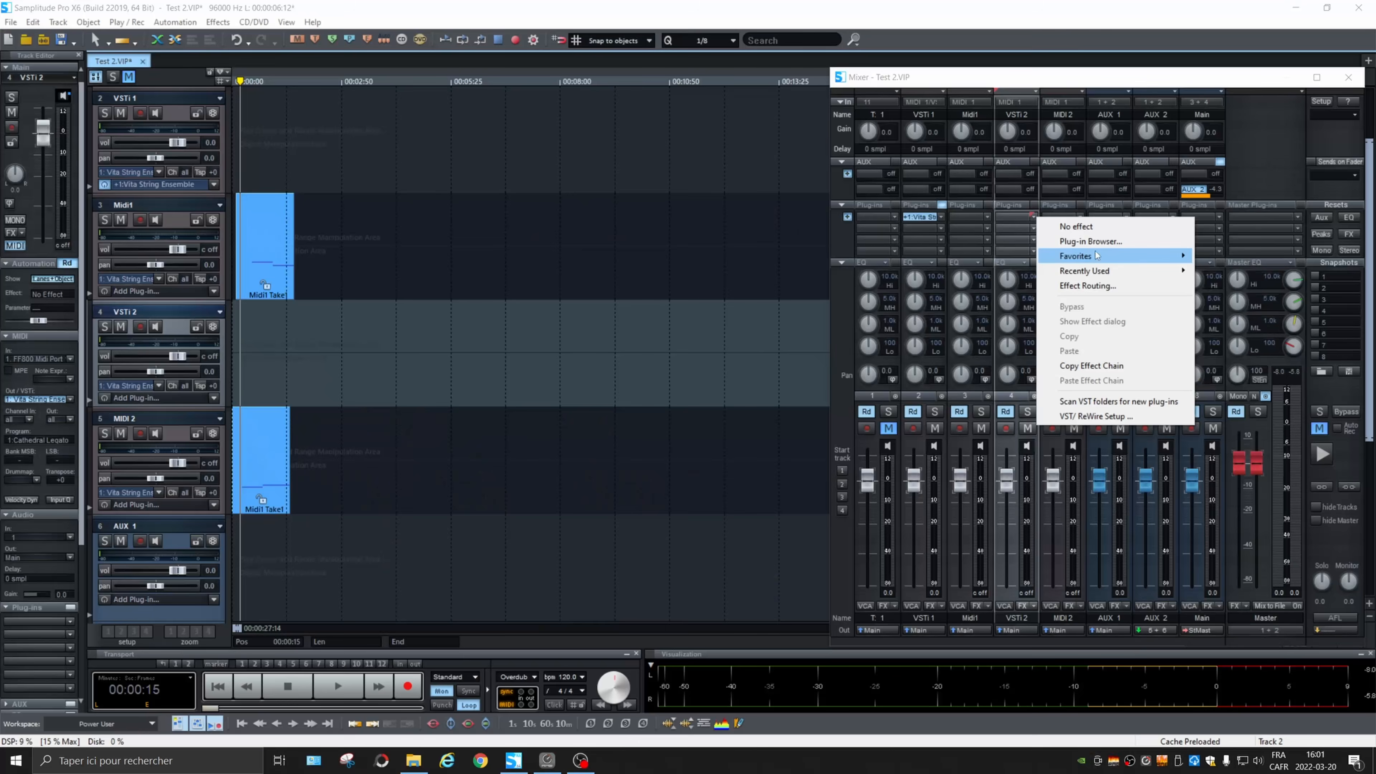
Step: Add Vita String Ensemble from the favorites to the VSTi 2 track and load its Cathedral Legato preset
{"action": "mouse_move", "coordinate": [1131, 262]}
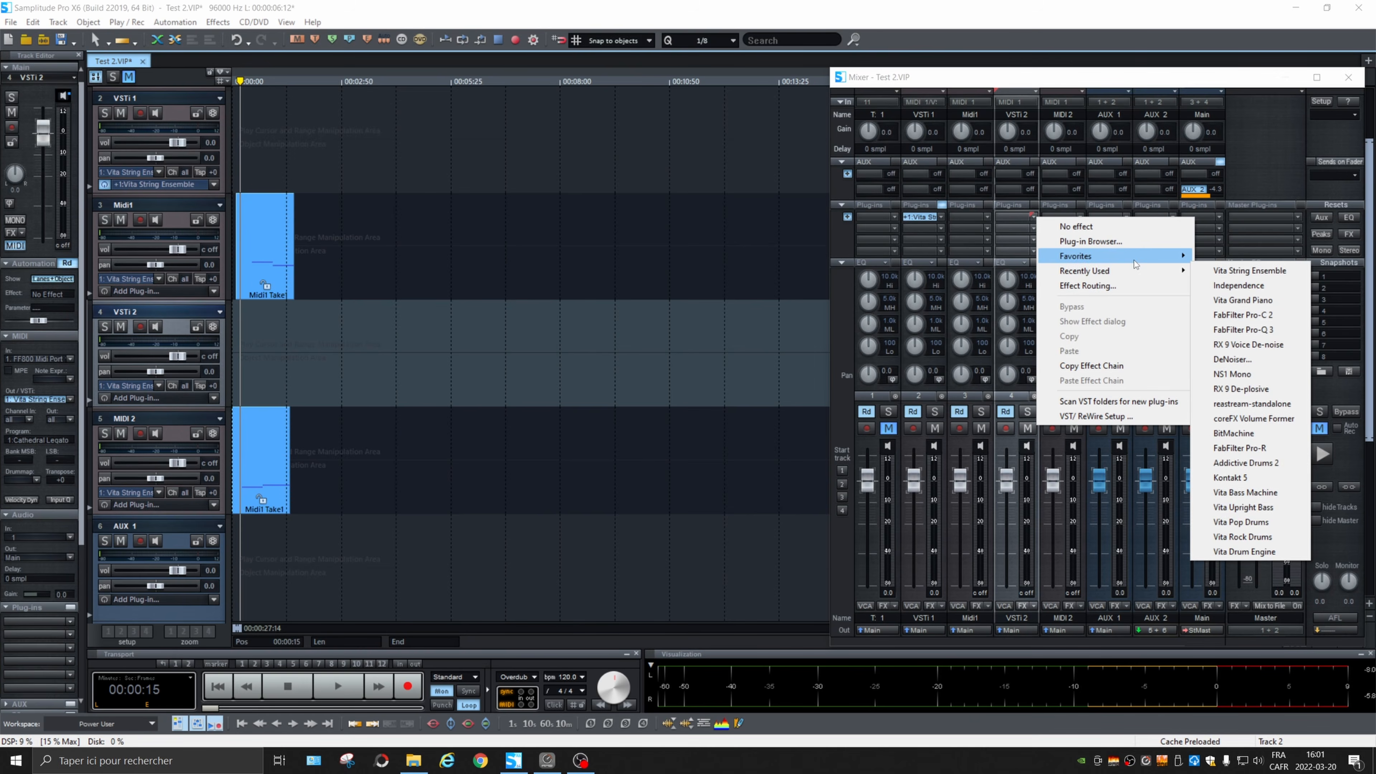
{"action": "left_click", "coordinate": [1275, 276]}
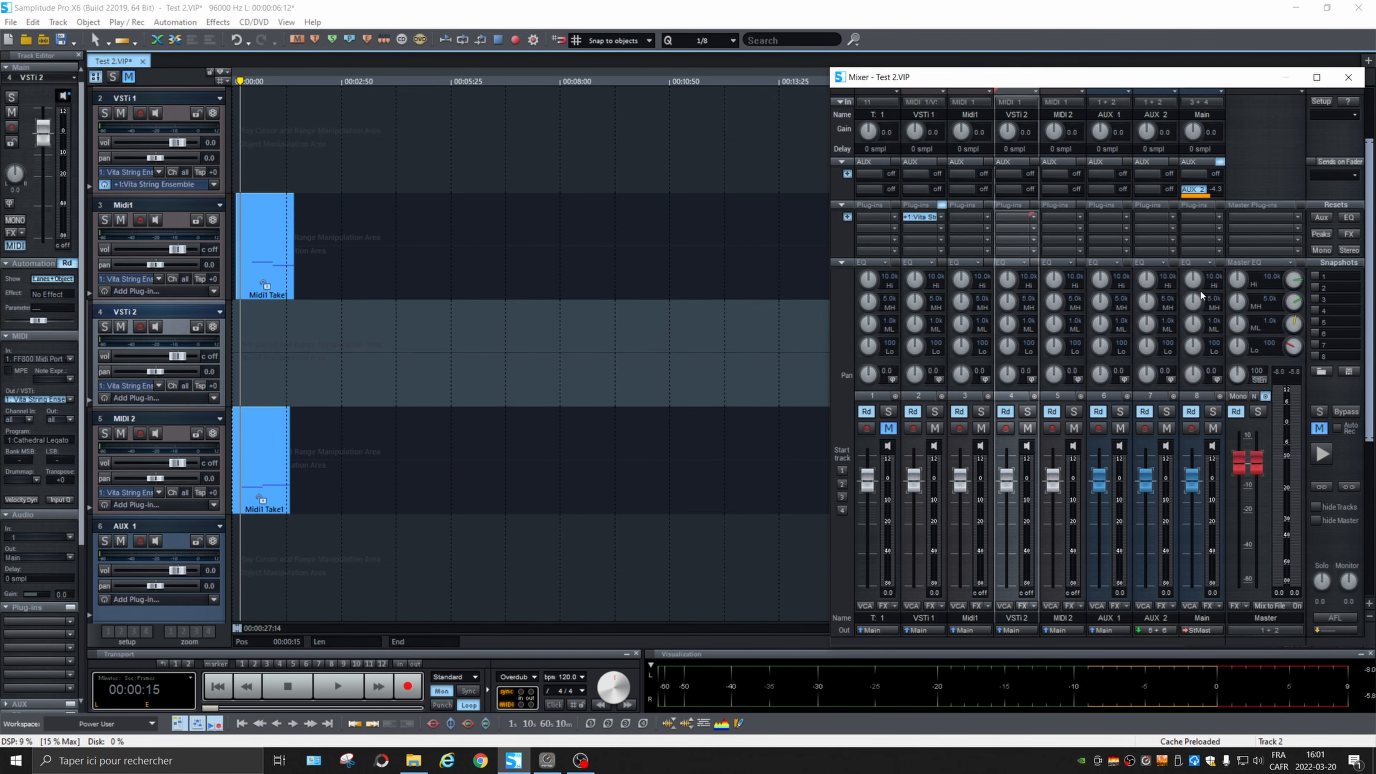
{"action": "left_click_drag", "start_coordinate": [662, 316], "coordinate": [723, 176]}
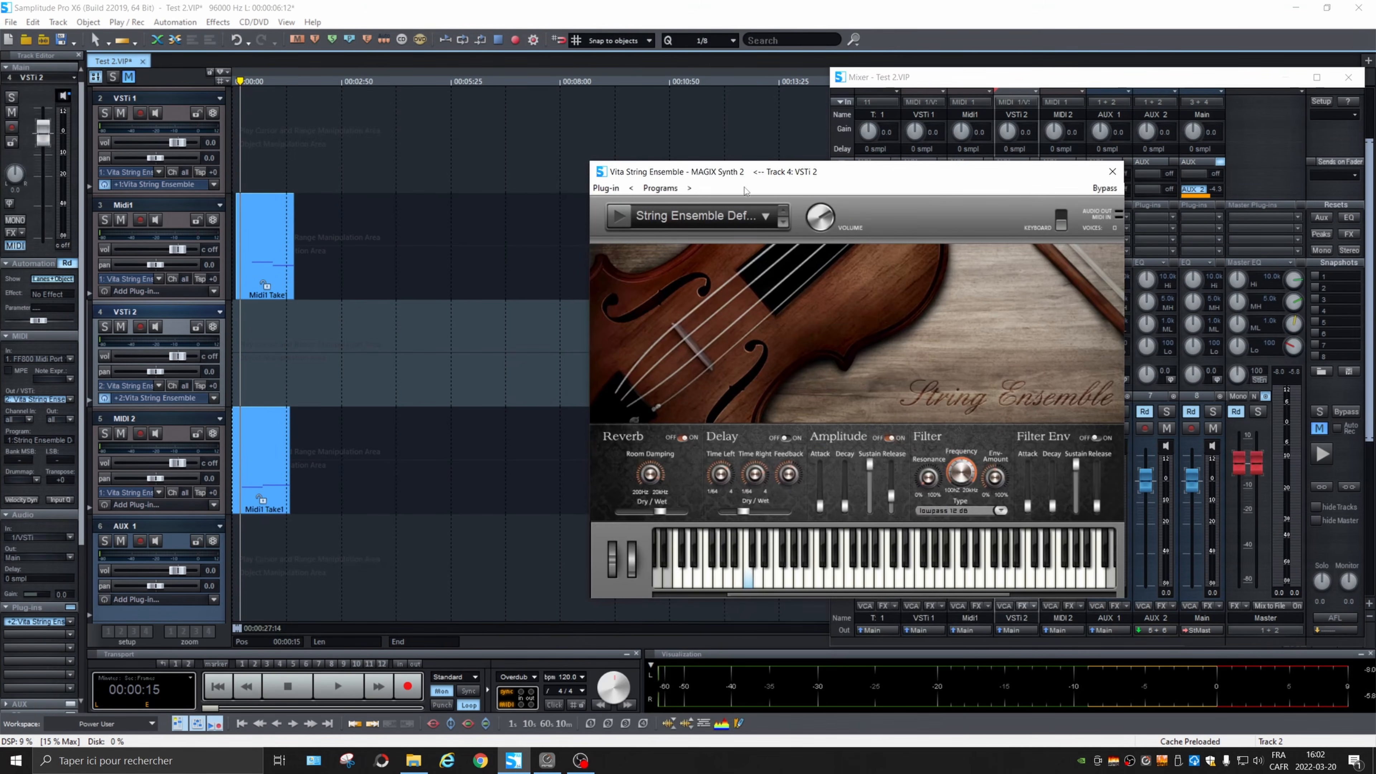
{"action": "left_click", "coordinate": [698, 217]}
{"action": "mouse_move", "coordinate": [724, 235]}
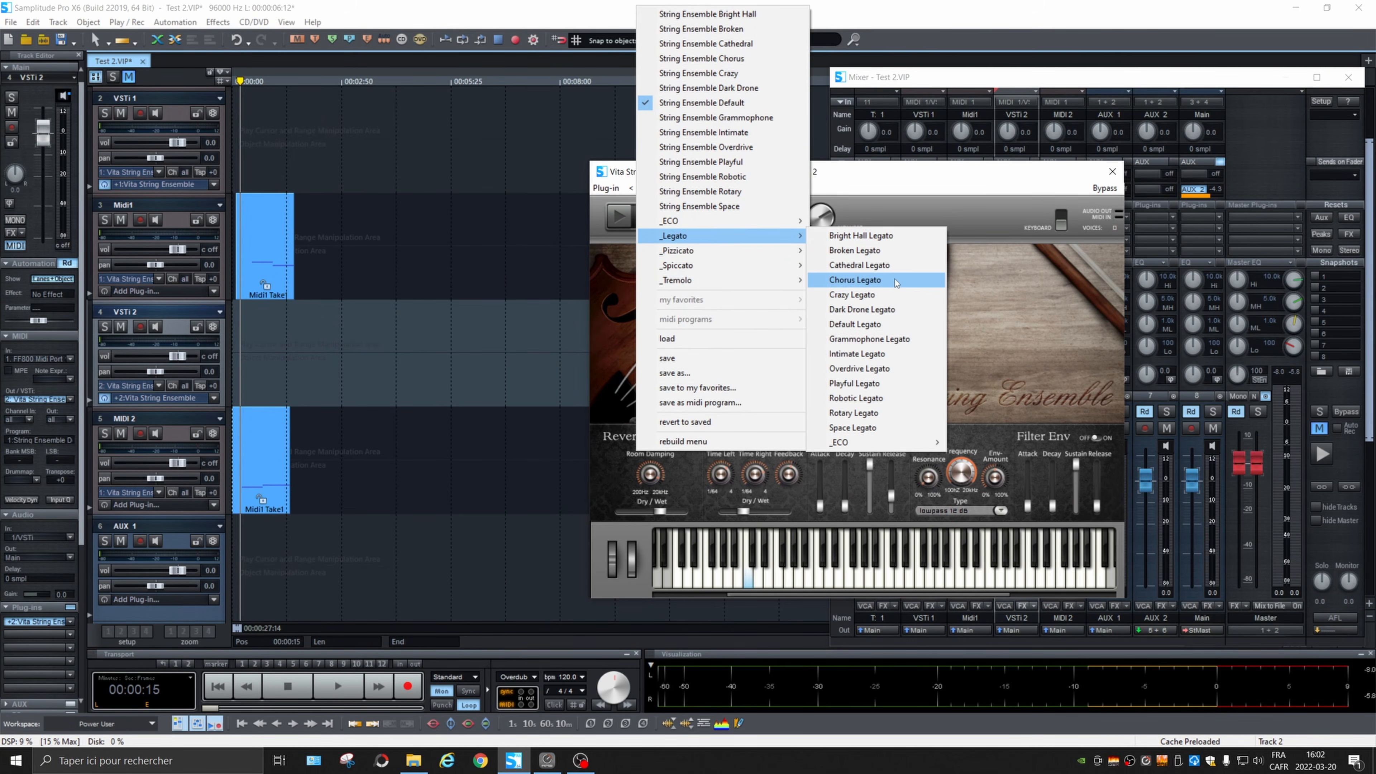
{"action": "left_click", "coordinate": [845, 266]}
Step: Open the Vita String Ensemble driven by the Midi1 track and load the Cathedral Spicc preset on VSTi 1
{"action": "left_click", "coordinate": [268, 274]}
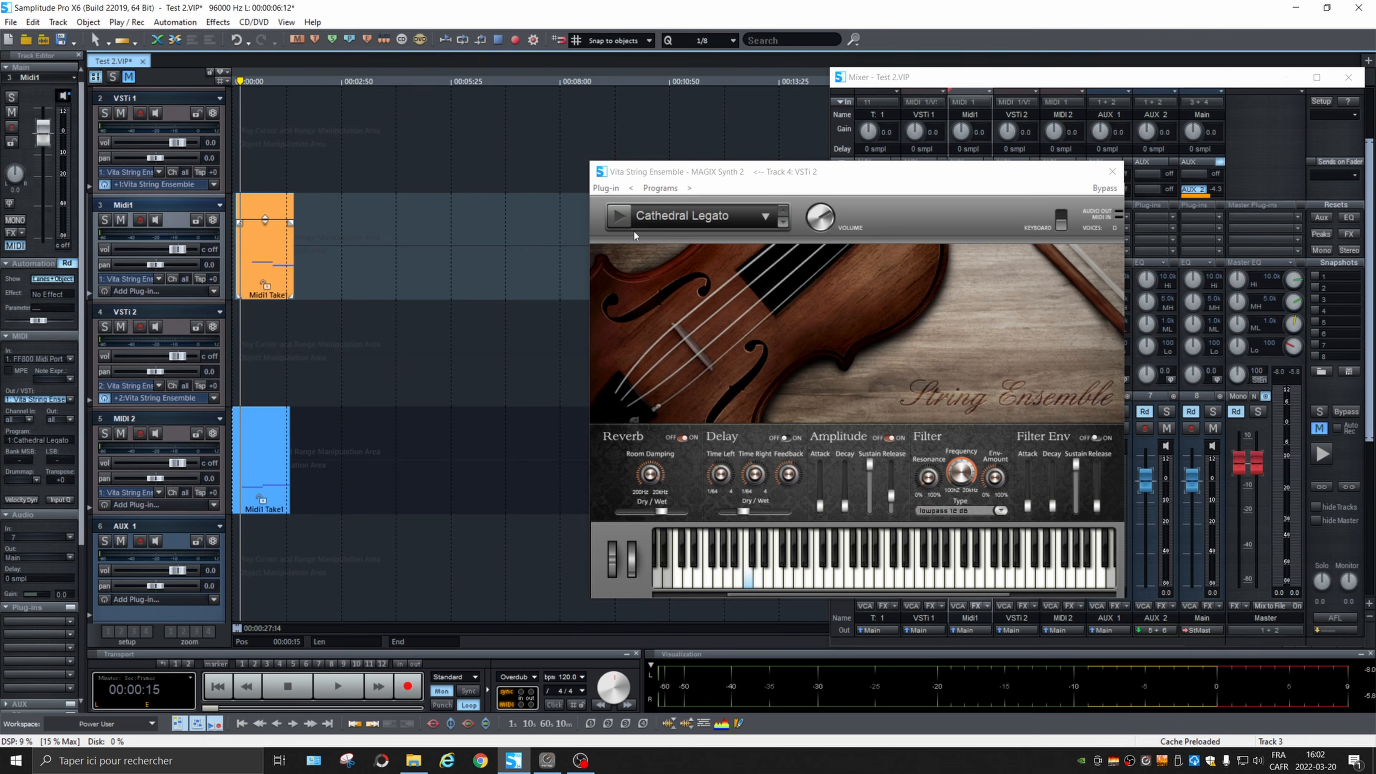
{"action": "left_click", "coordinate": [125, 280]}
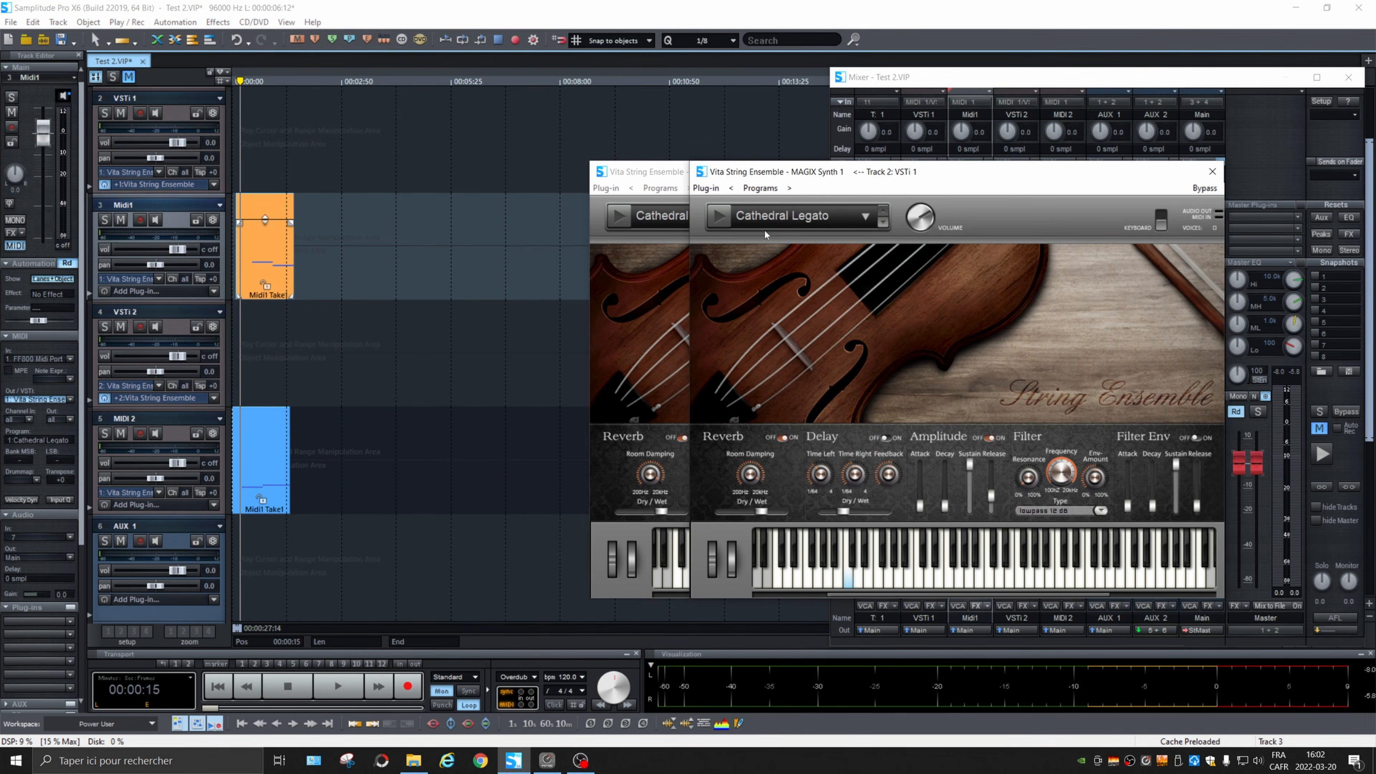
{"action": "left_click_drag", "start_coordinate": [858, 181], "coordinate": [986, 82]}
{"action": "left_click", "coordinate": [989, 118]}
{"action": "mouse_move", "coordinate": [835, 278]}
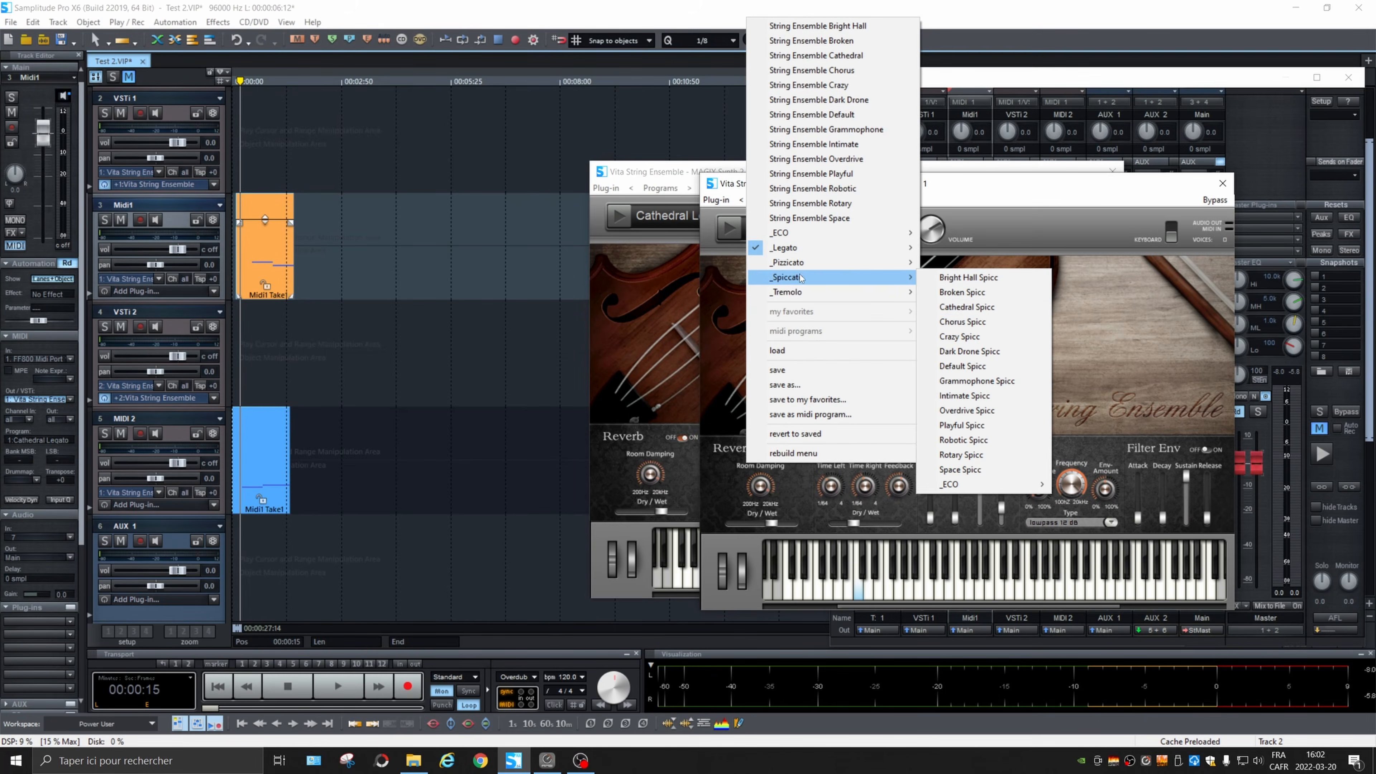
{"action": "left_click", "coordinate": [980, 309]}
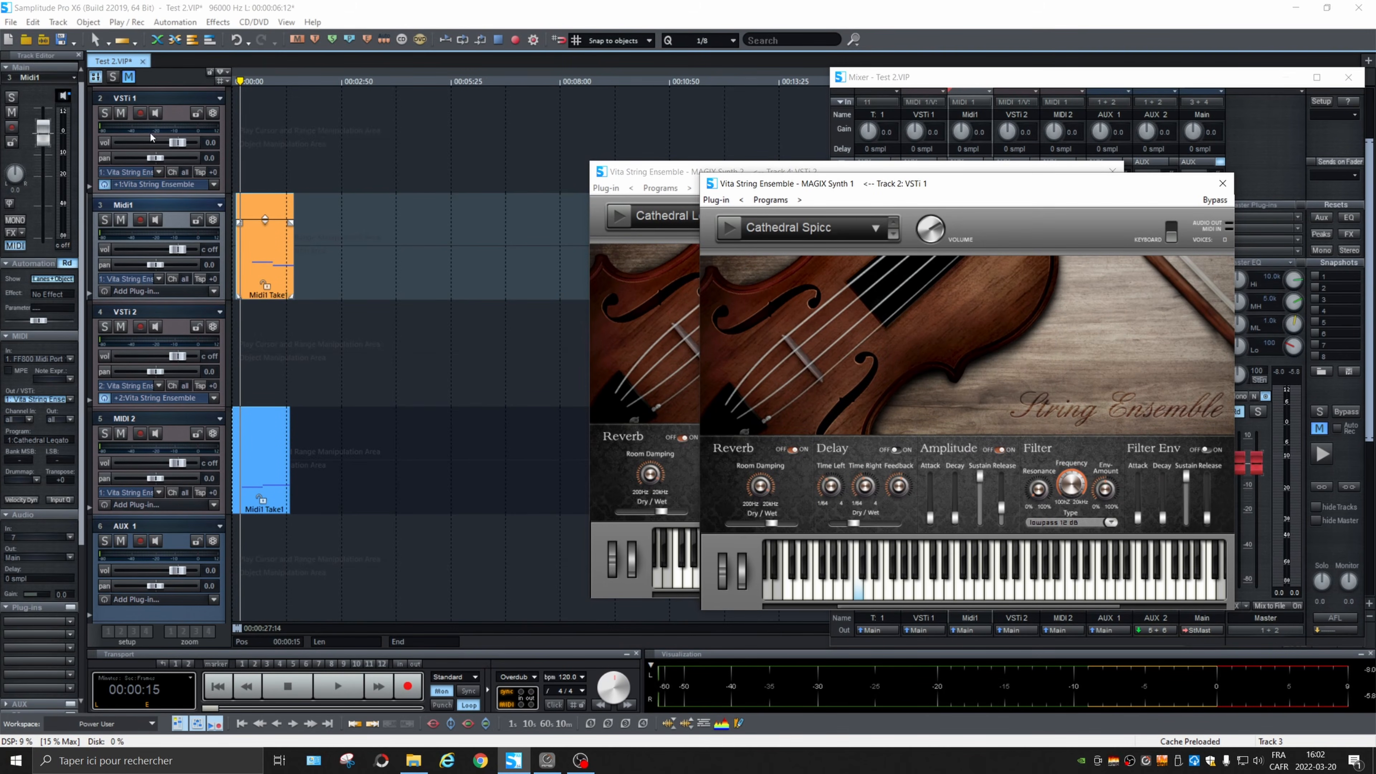
Step: Route the MIDI output of the Midi1 track to the Vita String Ensemble on VSTi 1
{"action": "left_click", "coordinate": [234, 81]}
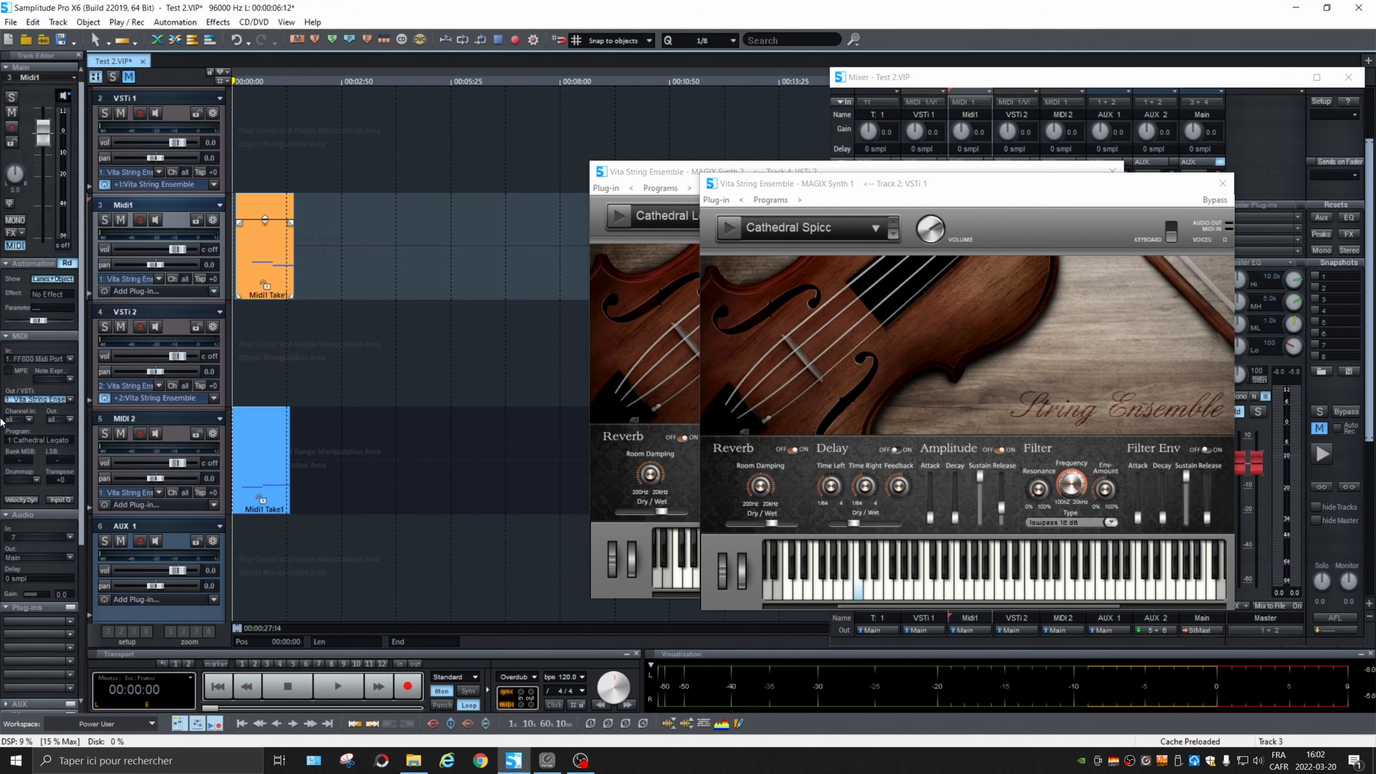
{"action": "left_click", "coordinate": [65, 400]}
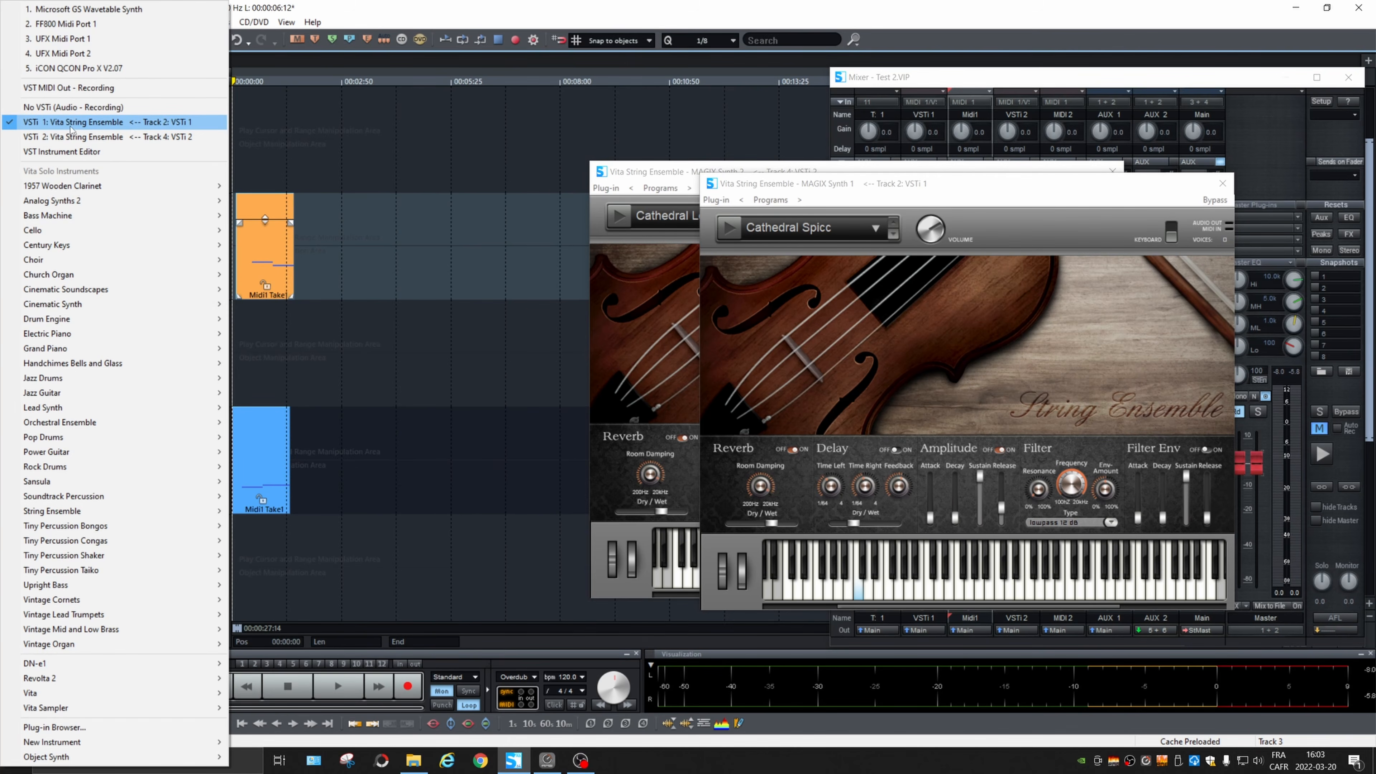
{"action": "left_click", "coordinate": [53, 126]}
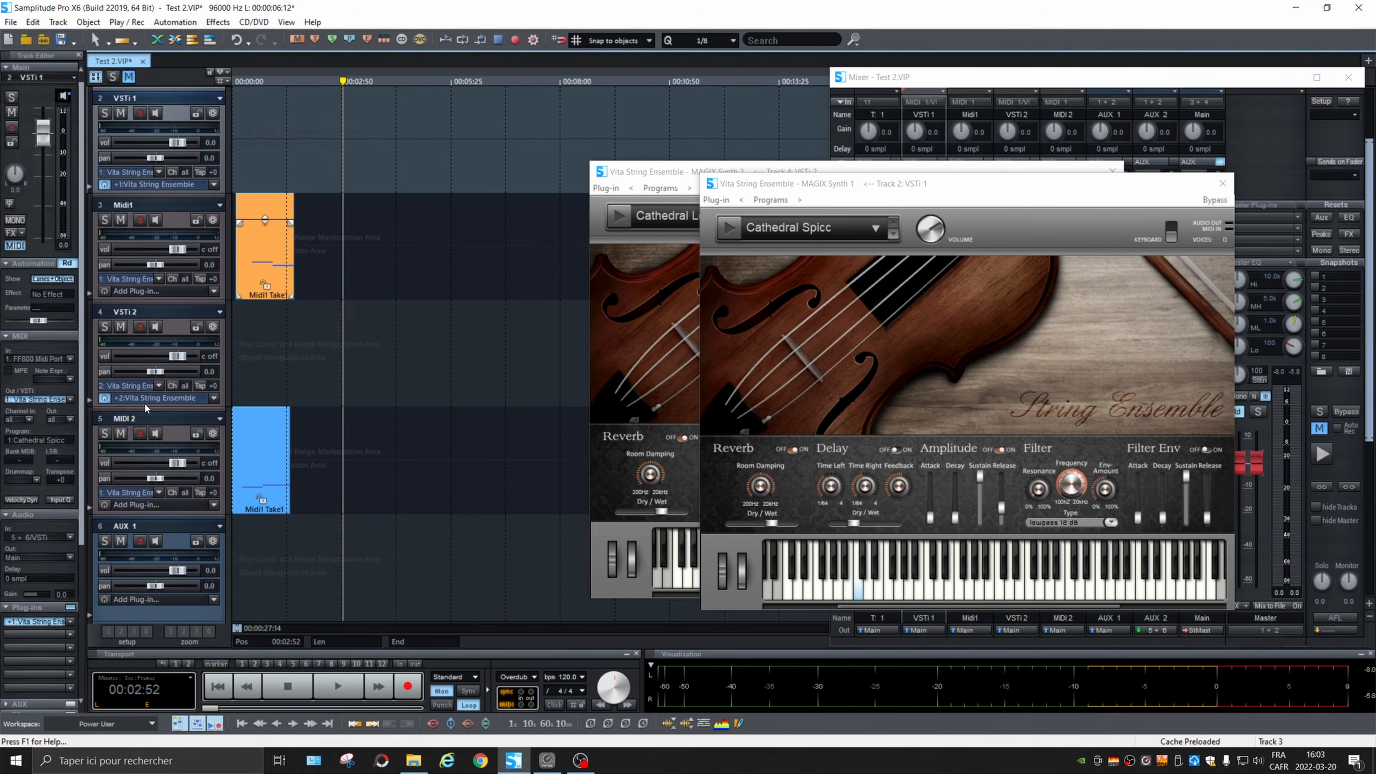
Step: Route the MIDI output of the MIDI 2 track to the Vita String Ensemble on VSTi 2 and return the playhead to the project start
{"action": "left_click", "coordinate": [146, 417]}
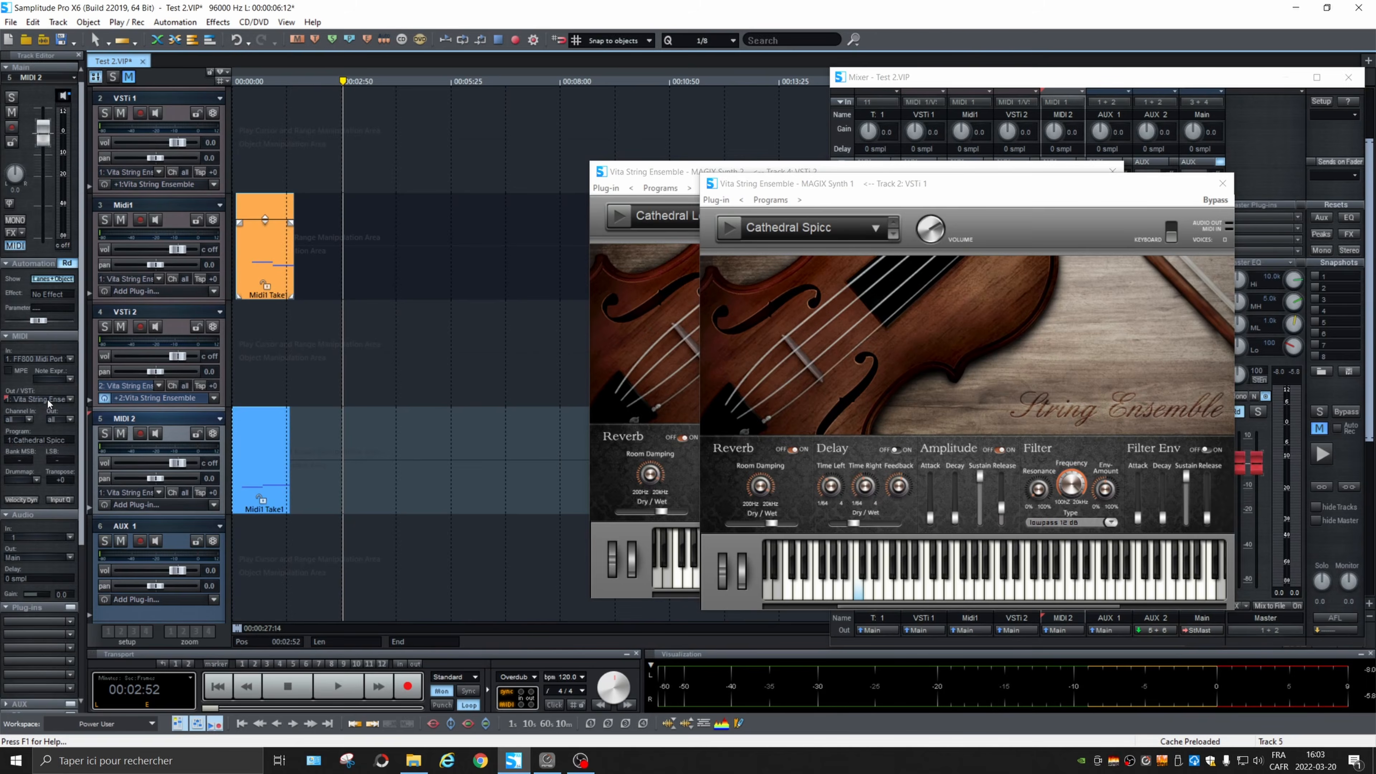
{"action": "left_click", "coordinate": [71, 397]}
{"action": "left_click", "coordinate": [116, 136]}
{"action": "key", "text": "Home"}
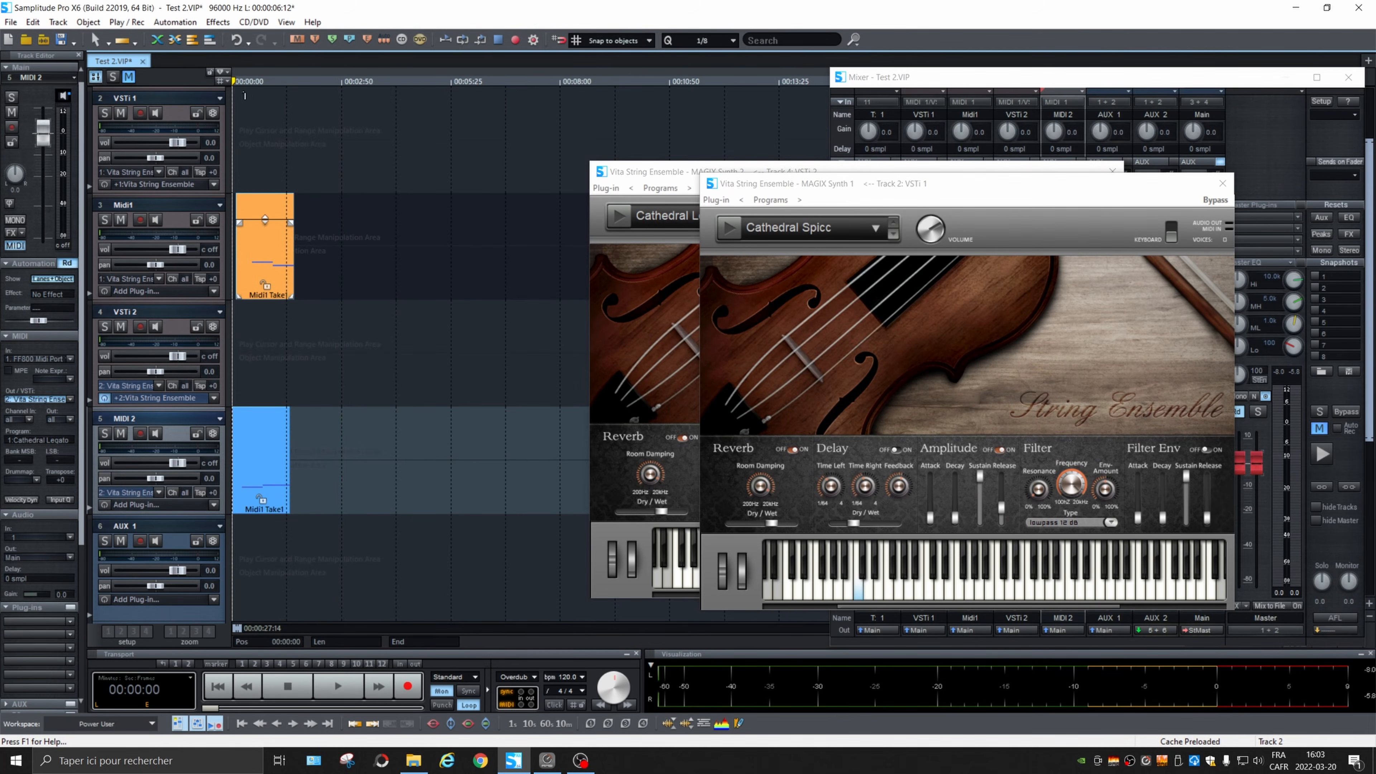
Step: Play the Midi1 and MIDI 2 takes in solo one after the other, and listen to both tracks without solo
{"action": "left_click", "coordinate": [105, 220]}
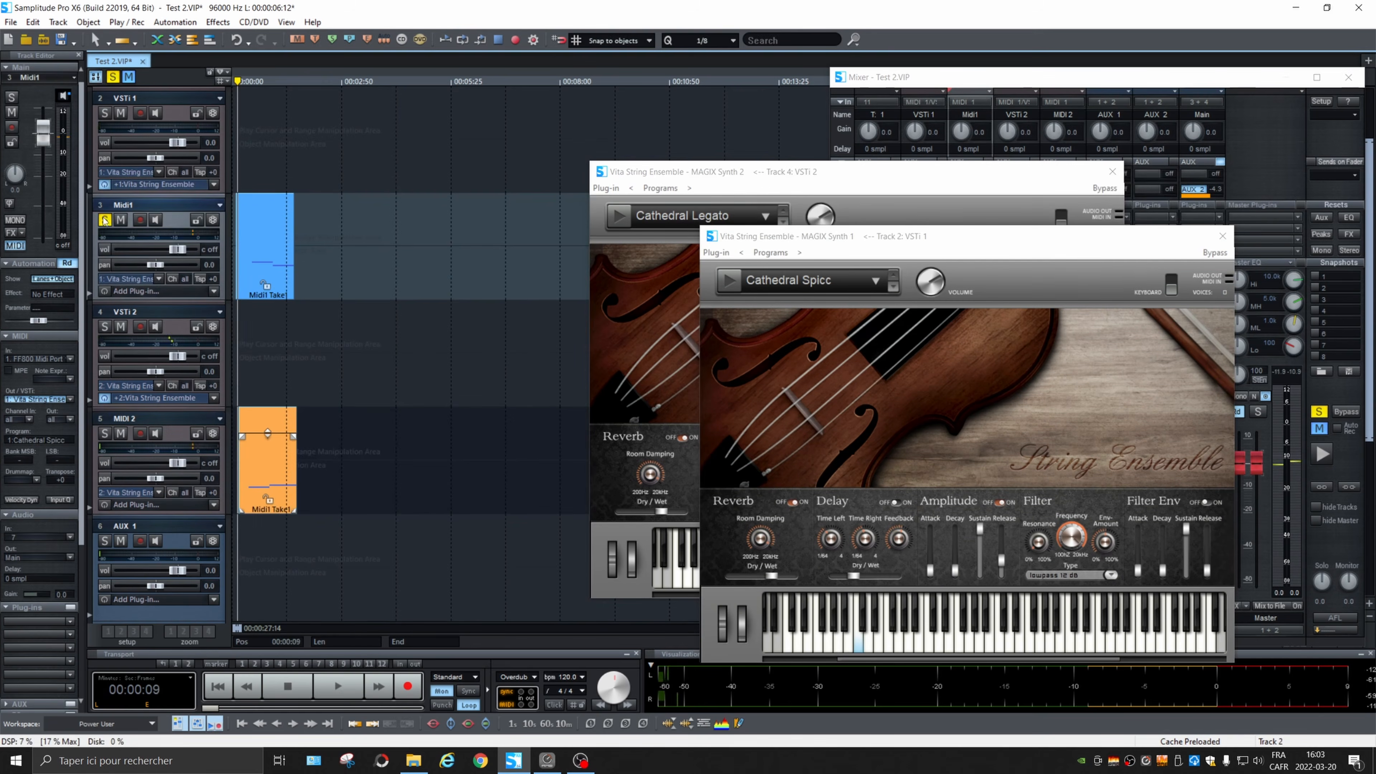
{"action": "key", "text": "space"}
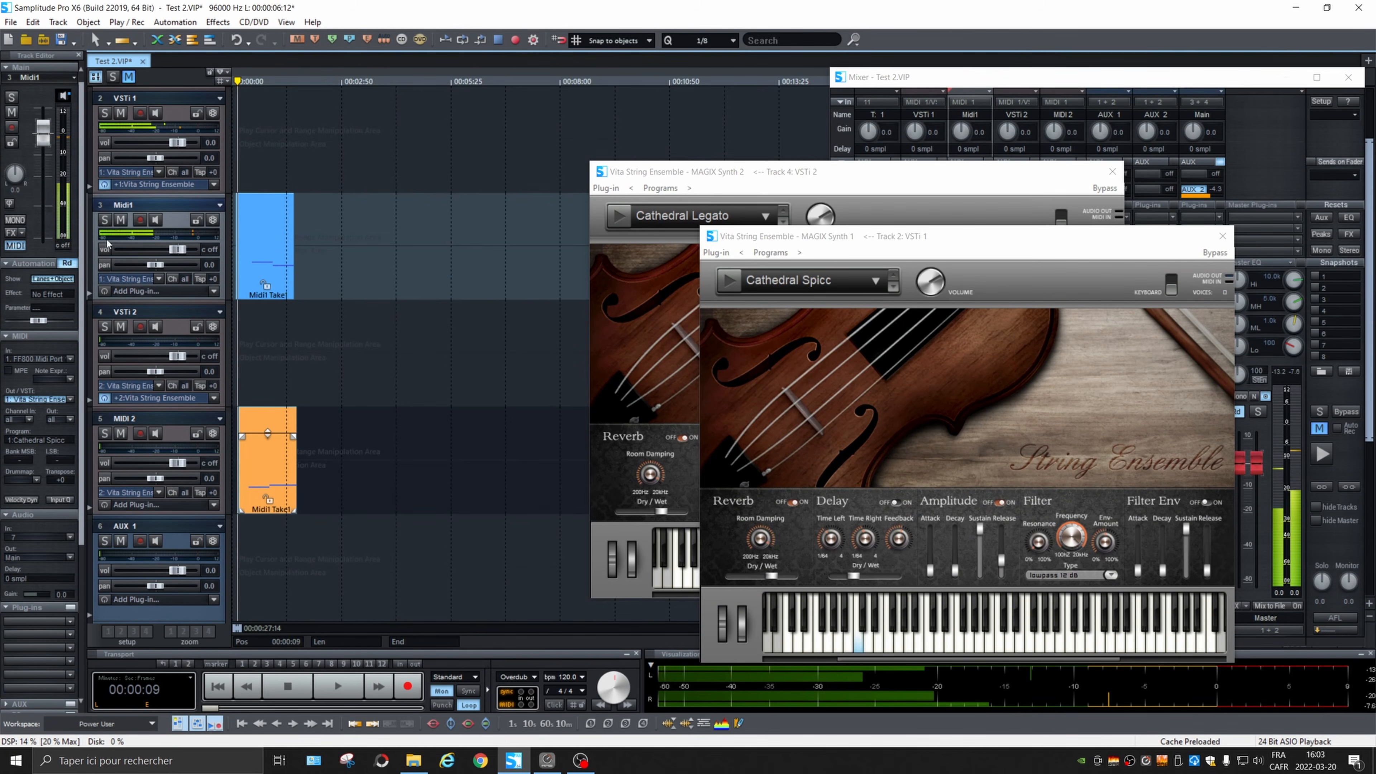
{"action": "left_click", "coordinate": [105, 433]}
{"action": "key", "text": "space"}
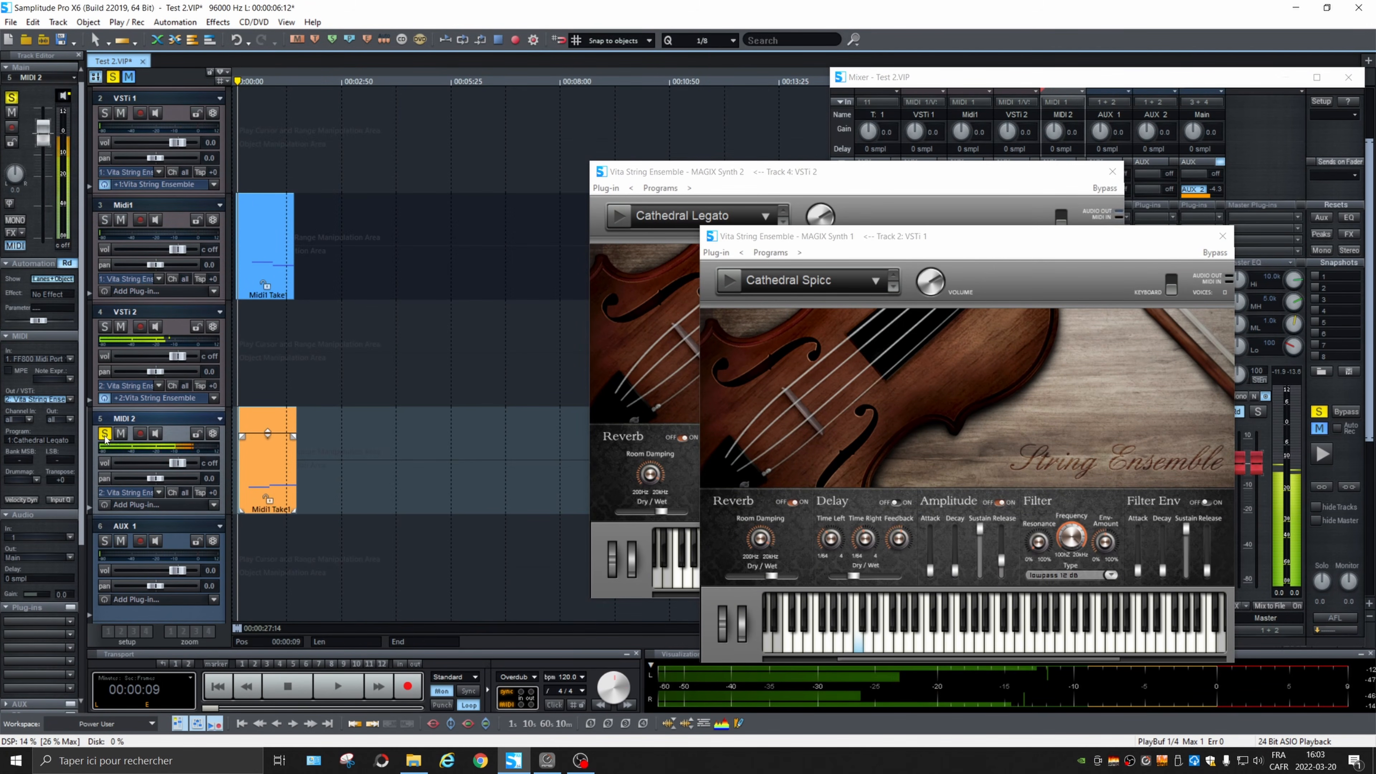
{"action": "left_click", "coordinate": [105, 437]}
{"action": "key", "text": "space"}
{"action": "key", "text": "space"}
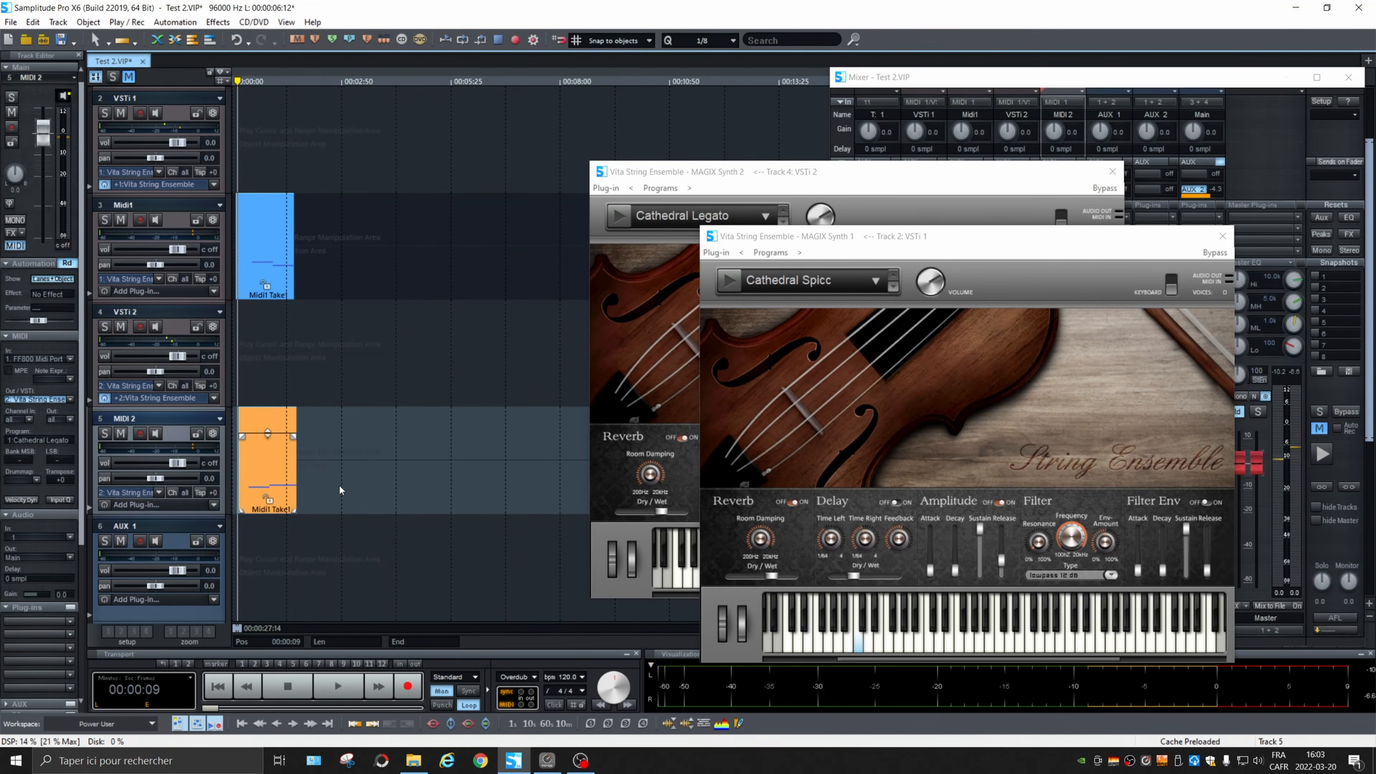
Step: Close both Vita String Ensemble windows
{"action": "left_click", "coordinate": [1223, 236]}
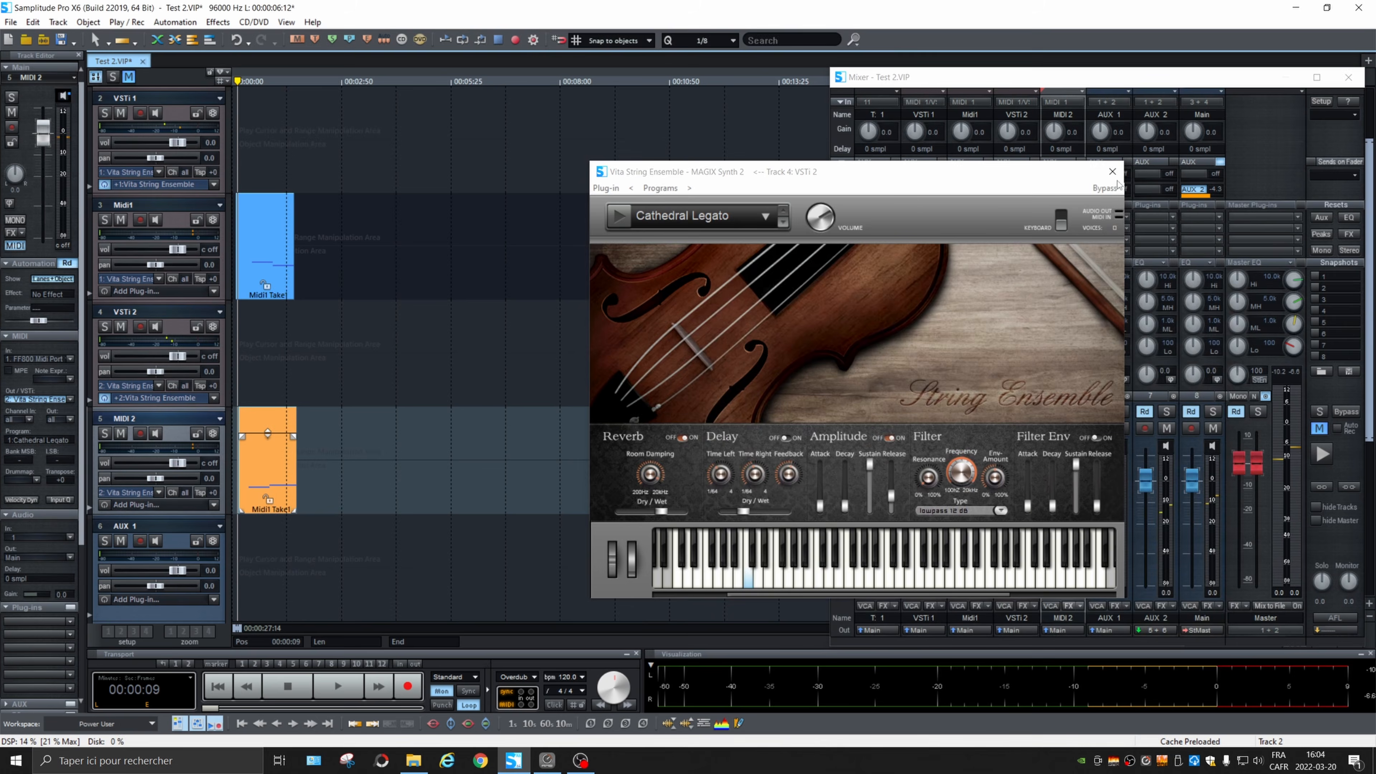
{"action": "left_click", "coordinate": [1112, 172]}
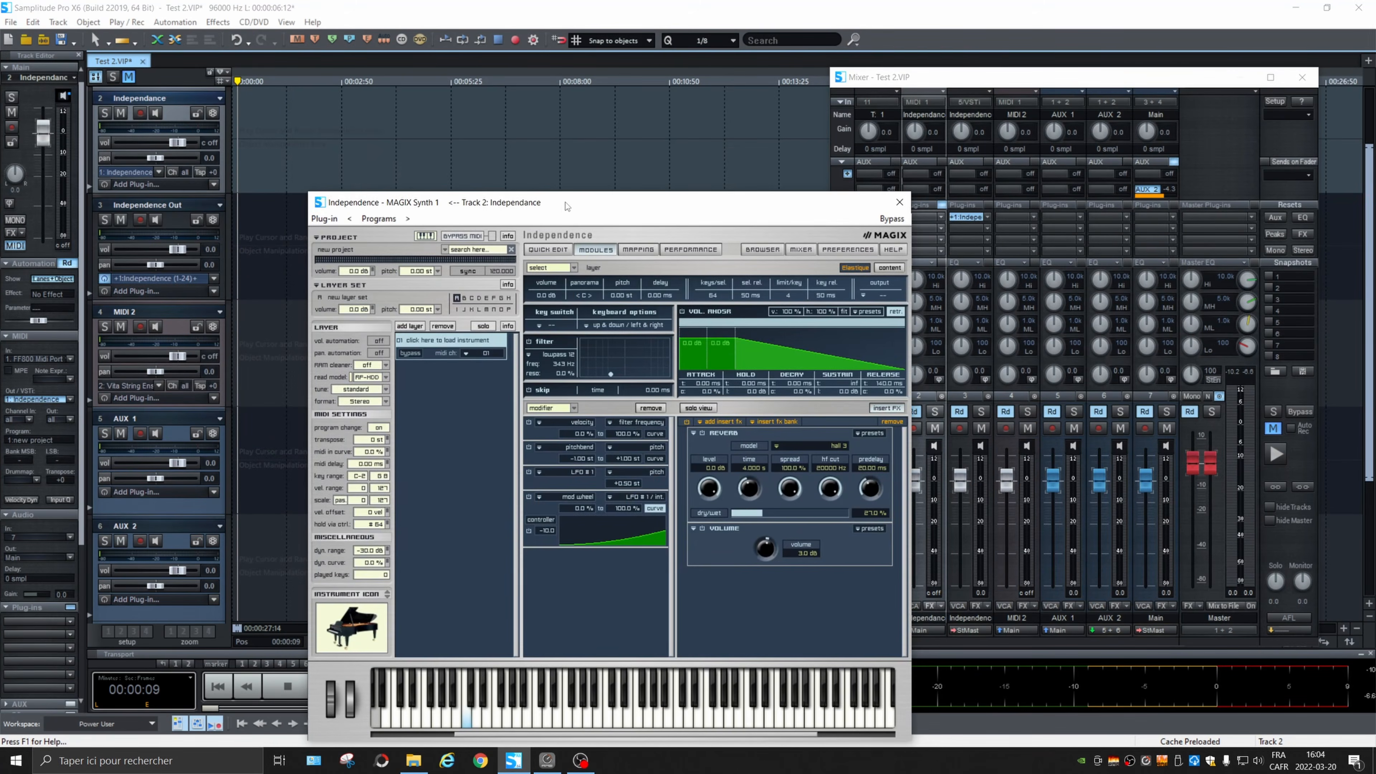
Step: Load the Acoustic Grand Piano from the Pianos - Keys instruments into the first layer of Independence
{"action": "left_click_drag", "start_coordinate": [566, 205], "coordinate": [654, 96]}
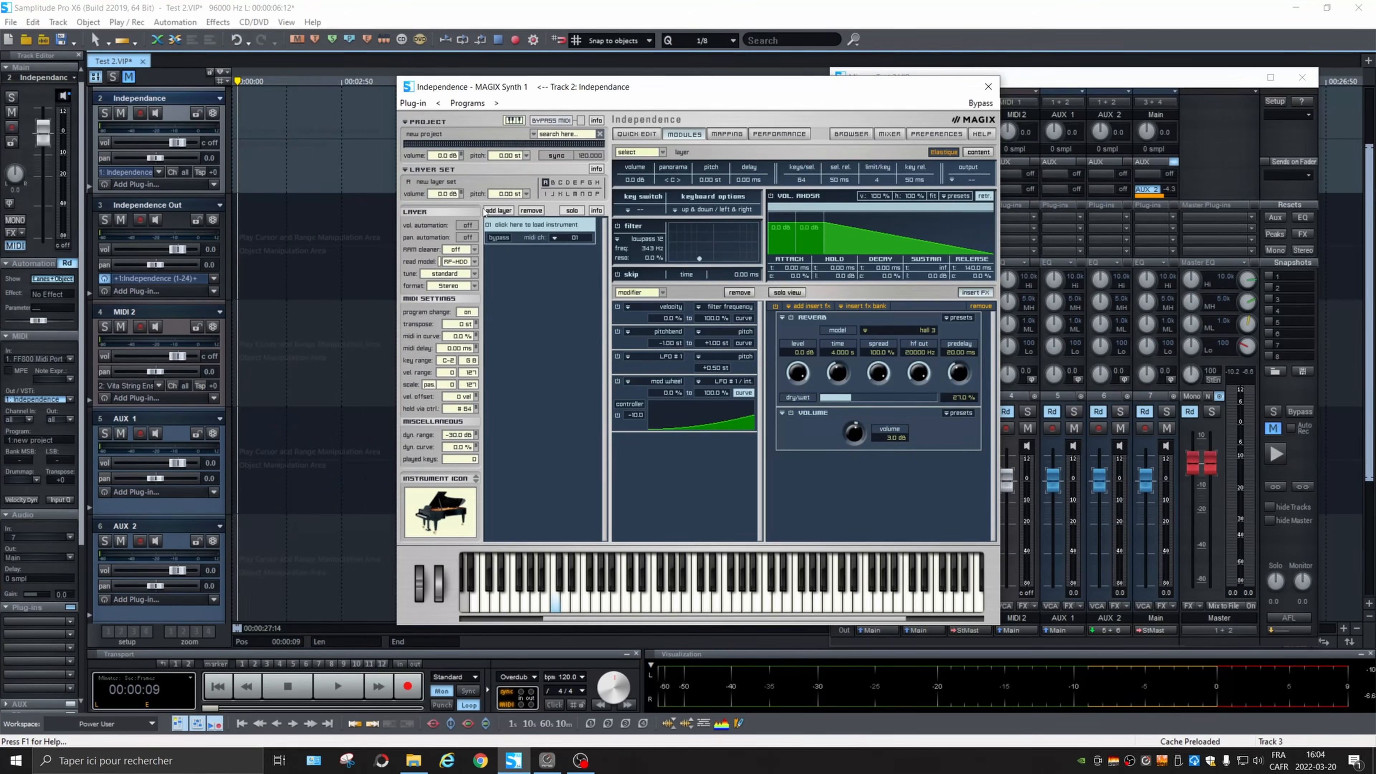
{"action": "left_click", "coordinate": [539, 226]}
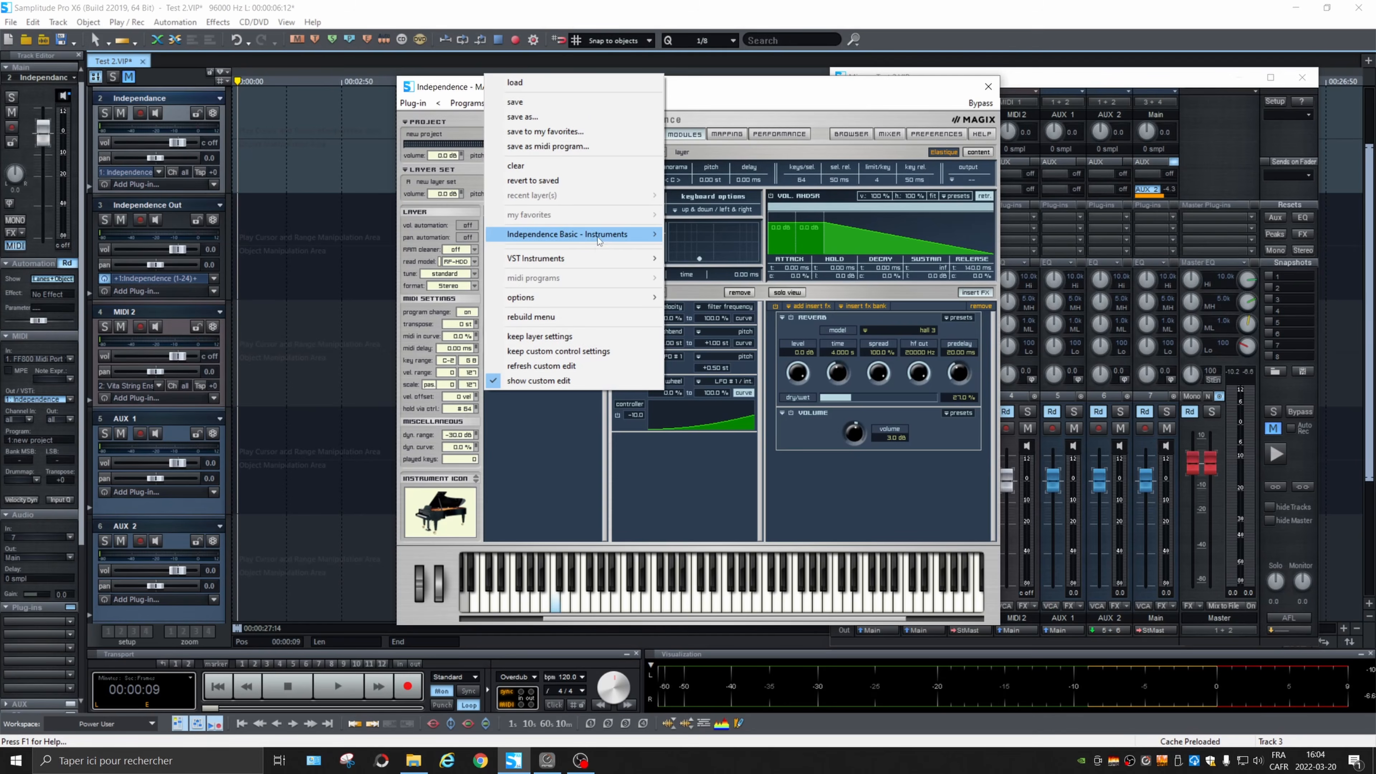
{"action": "mouse_move", "coordinate": [596, 234]}
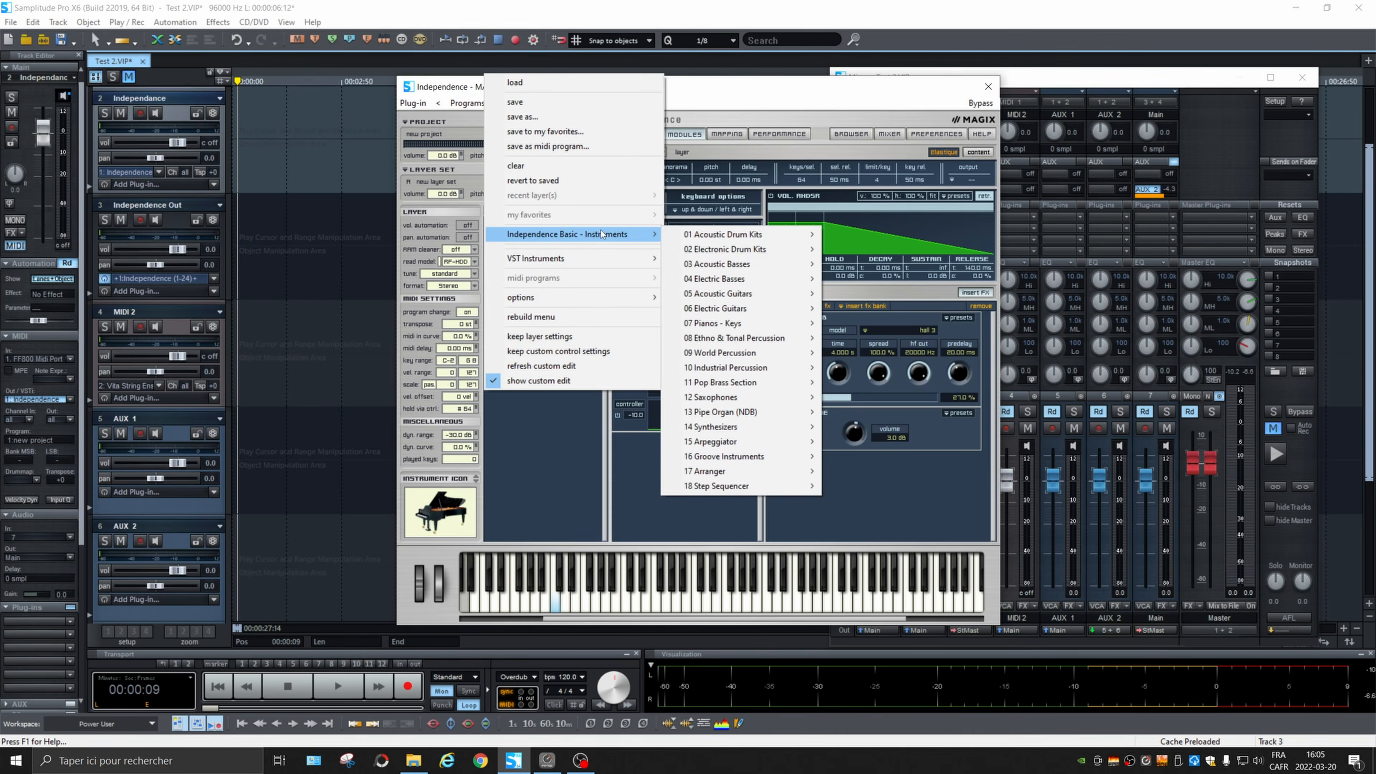
{"action": "mouse_move", "coordinate": [770, 284]}
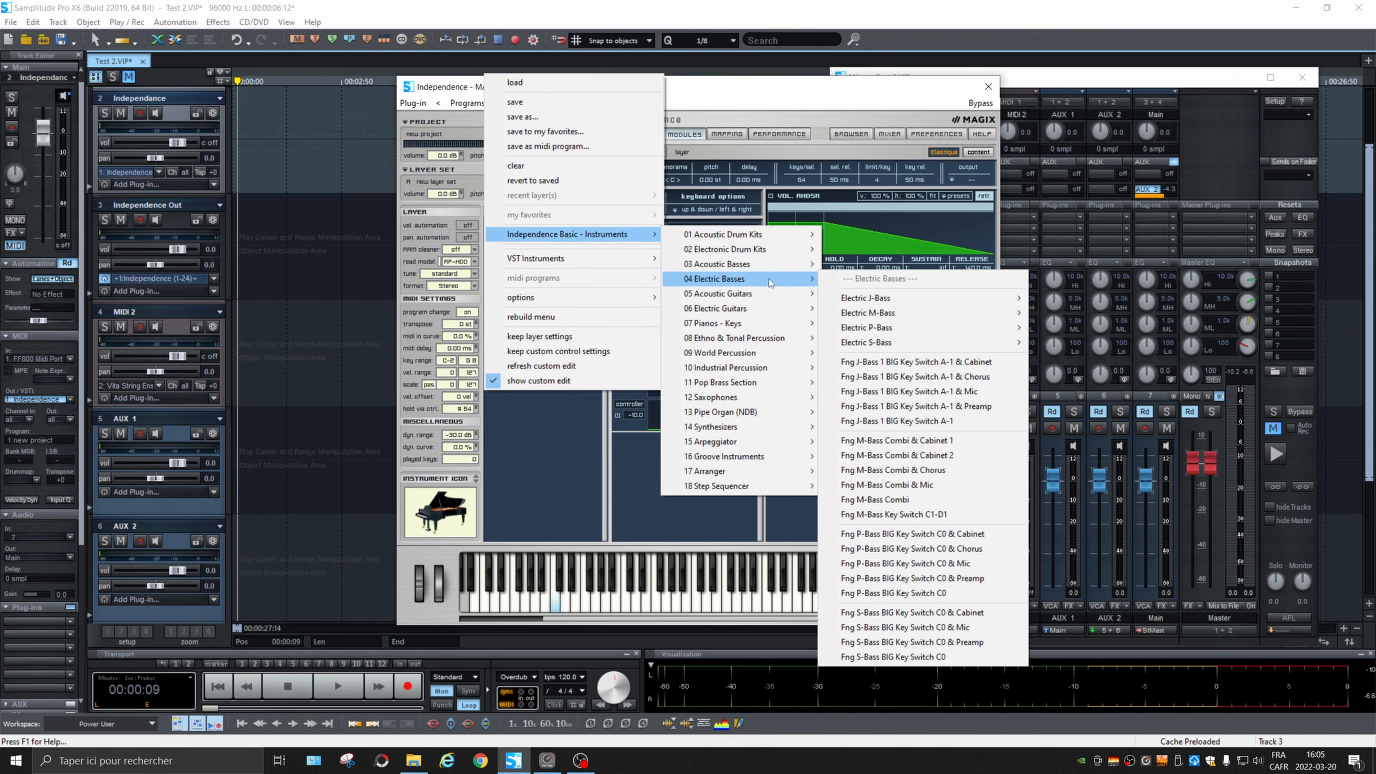
{"action": "mouse_move", "coordinate": [770, 323]}
{"action": "left_click", "coordinate": [914, 357]}
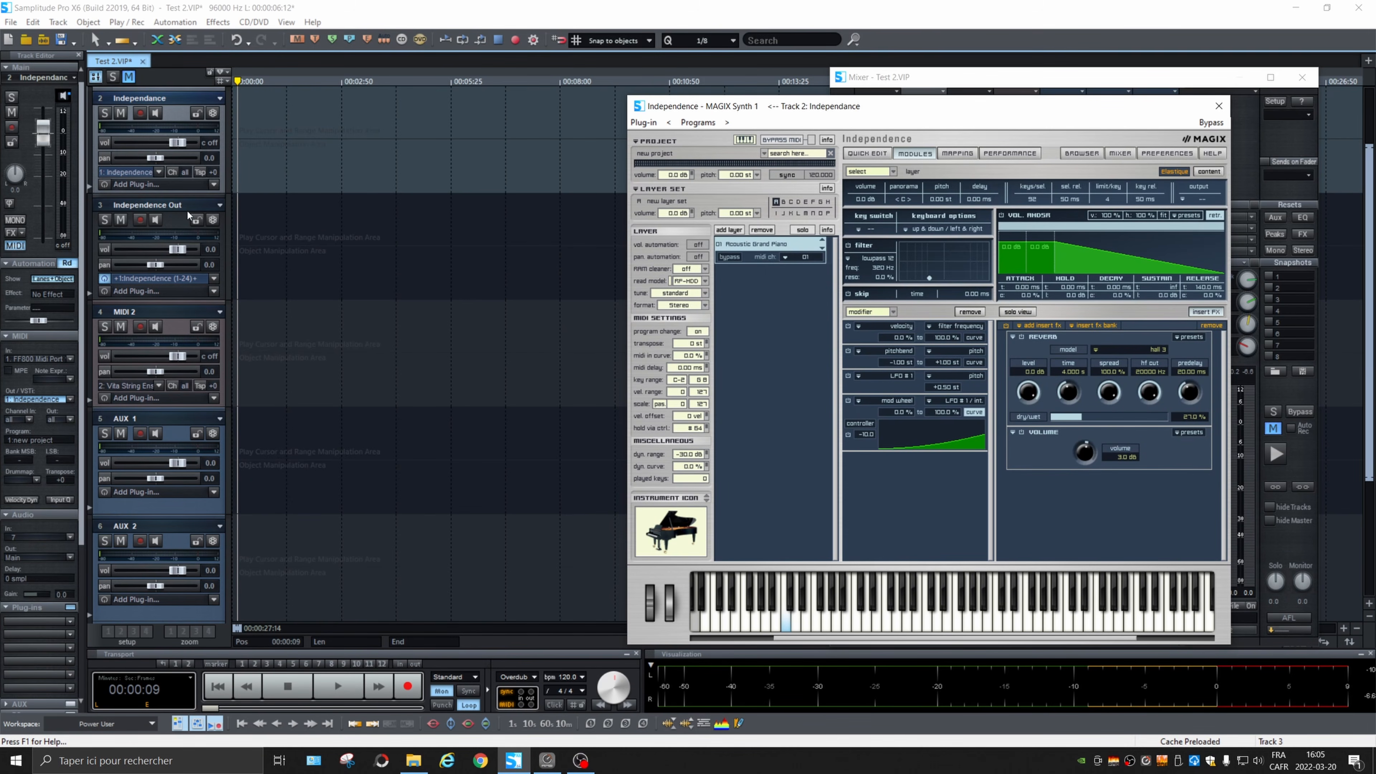
Step: Rename the Independance track as Midi 1 and set its MIDI input to <ALL>
{"action": "double_click", "coordinate": [173, 100]}
{"action": "type", "text": "Midi 1"}
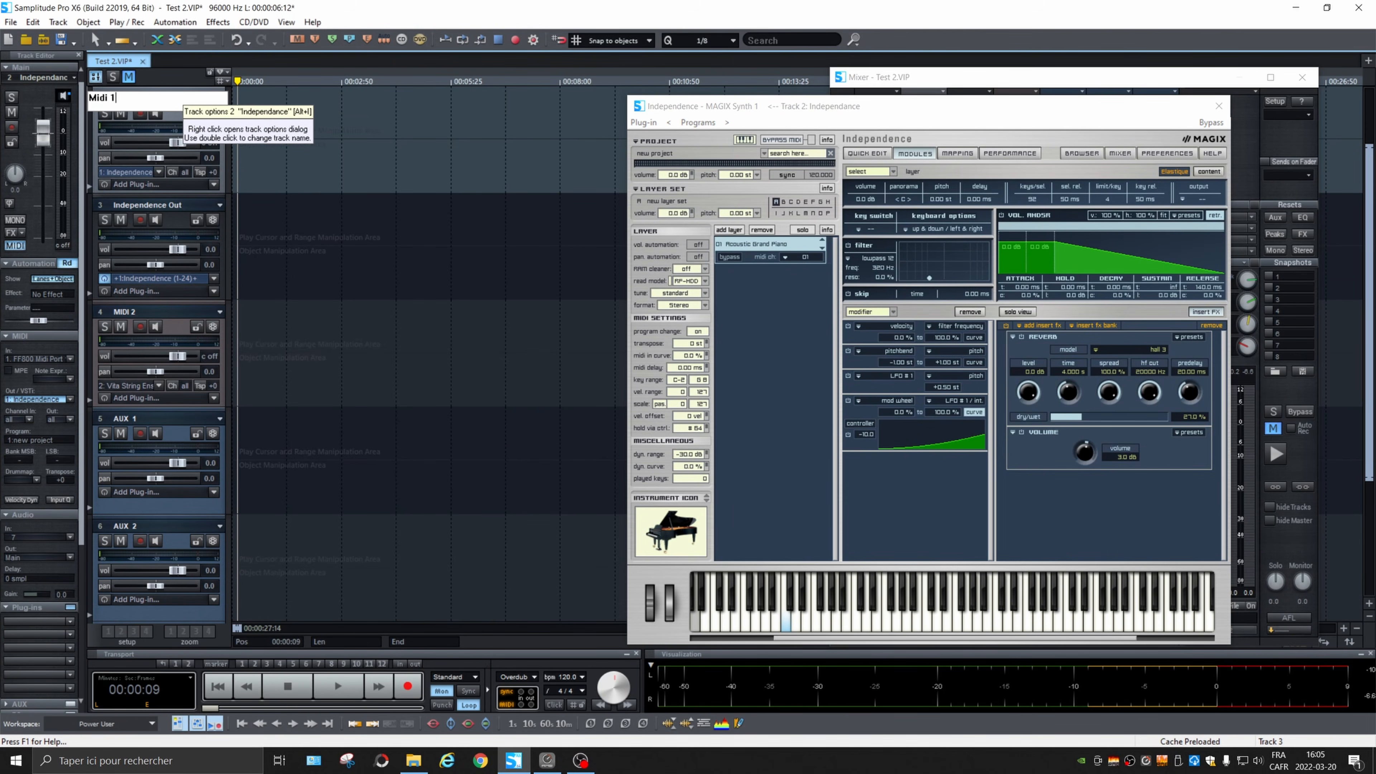
{"action": "key", "text": "Return"}
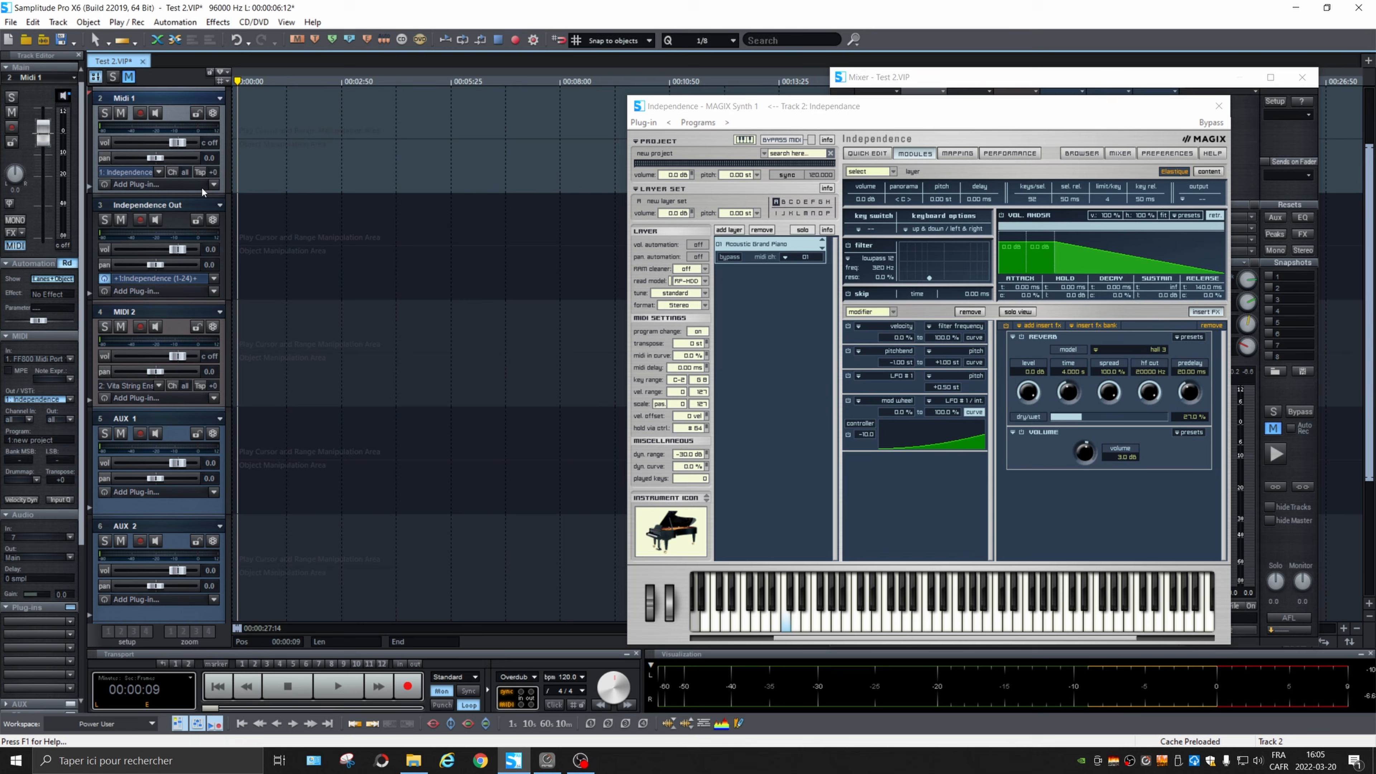
{"action": "left_click", "coordinate": [69, 360]}
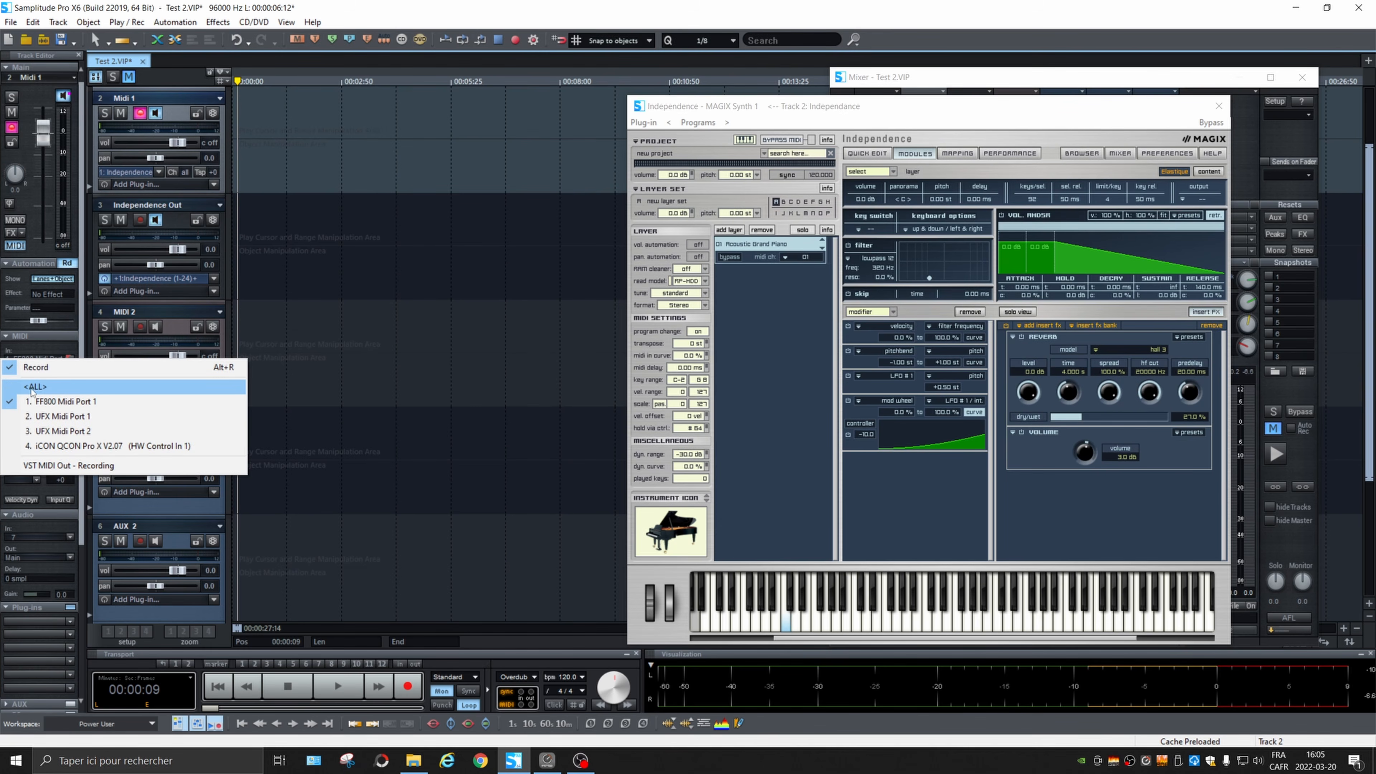
{"action": "left_click", "coordinate": [78, 387]}
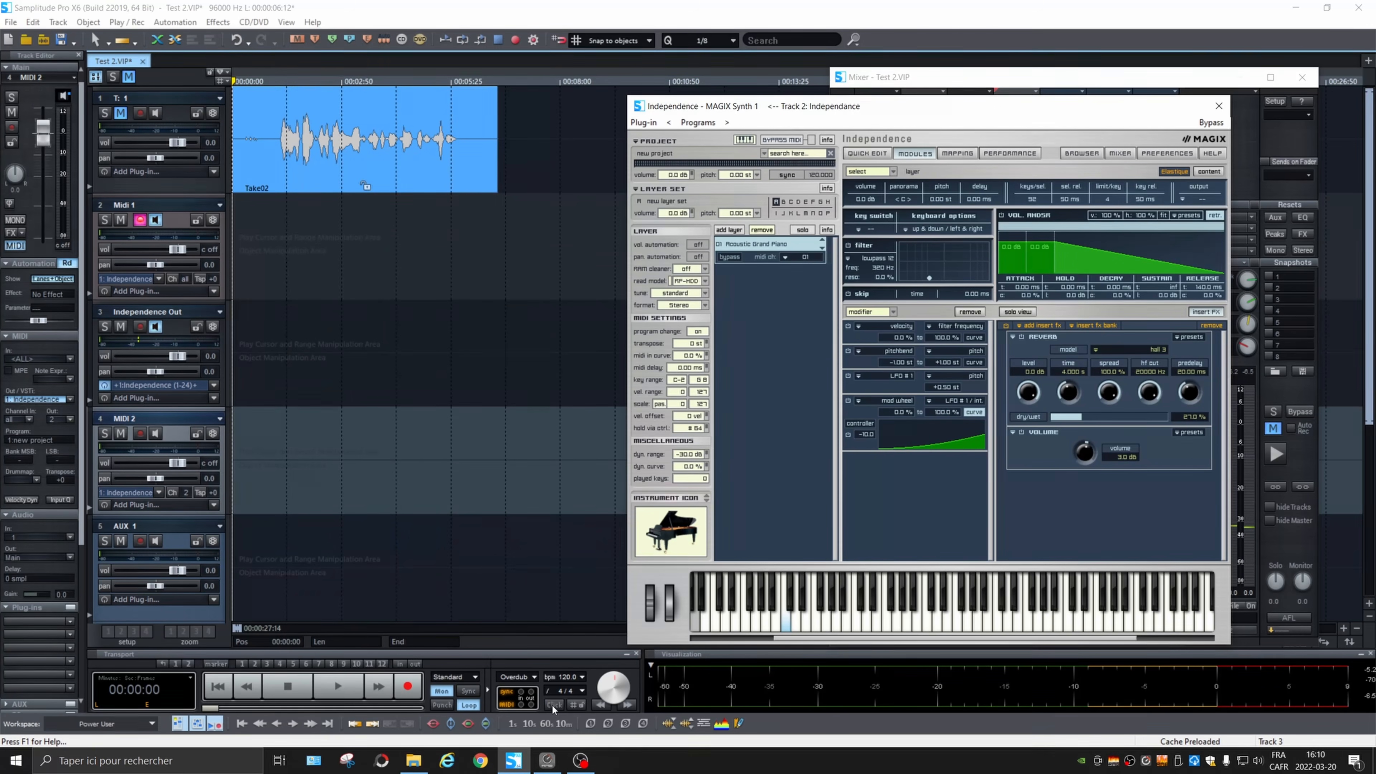
Step: With the metronome click enabled, record a take of piano chords on the Midi 1 track and play it back
{"action": "left_click", "coordinate": [553, 705]}
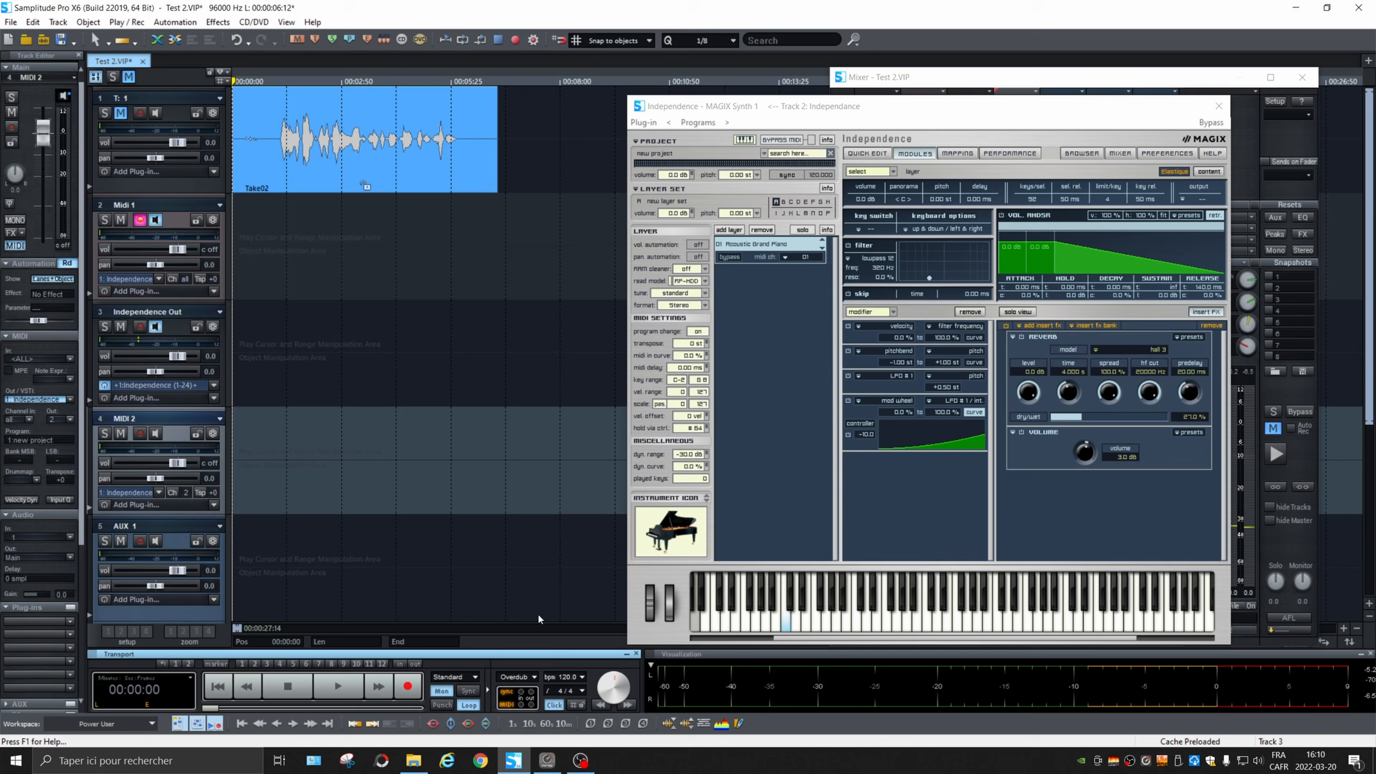
{"action": "left_click", "coordinate": [165, 207]}
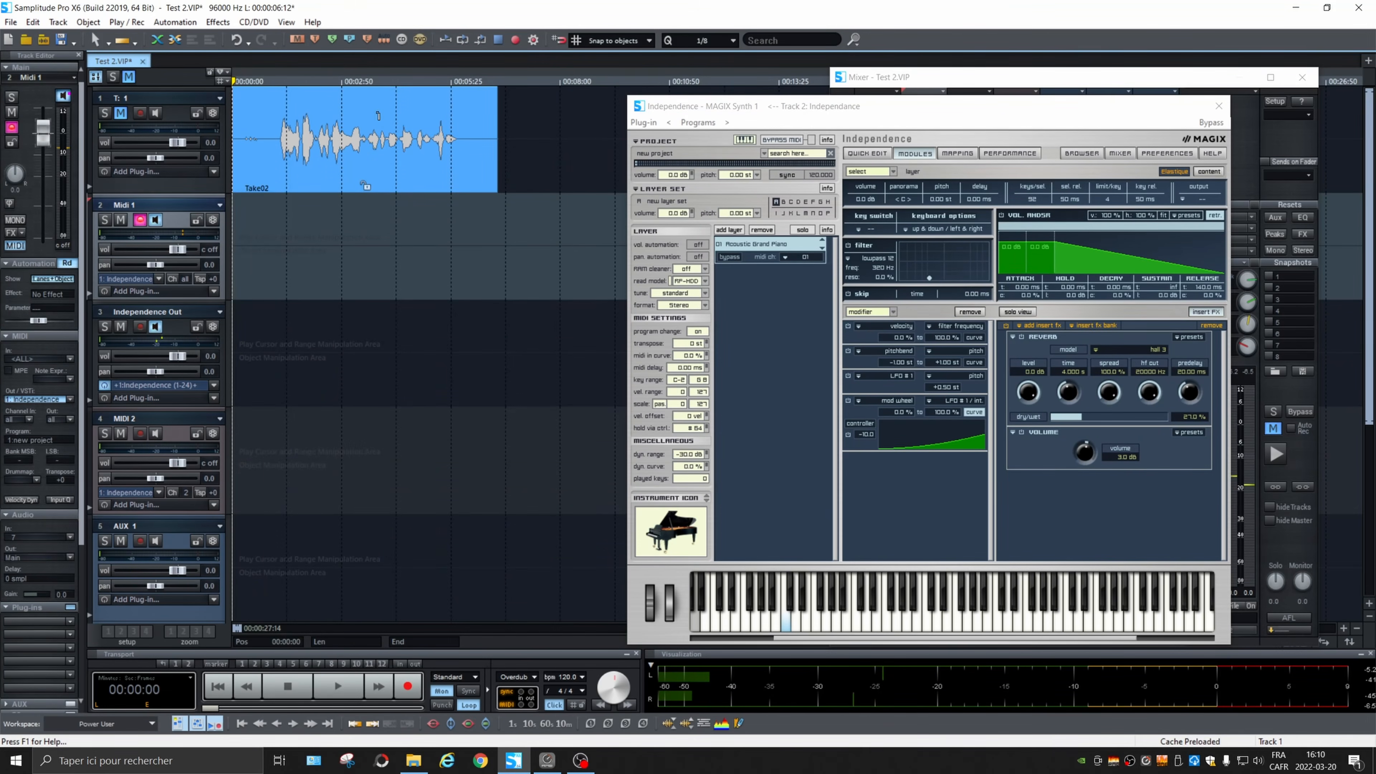
{"action": "key", "text": "r"}
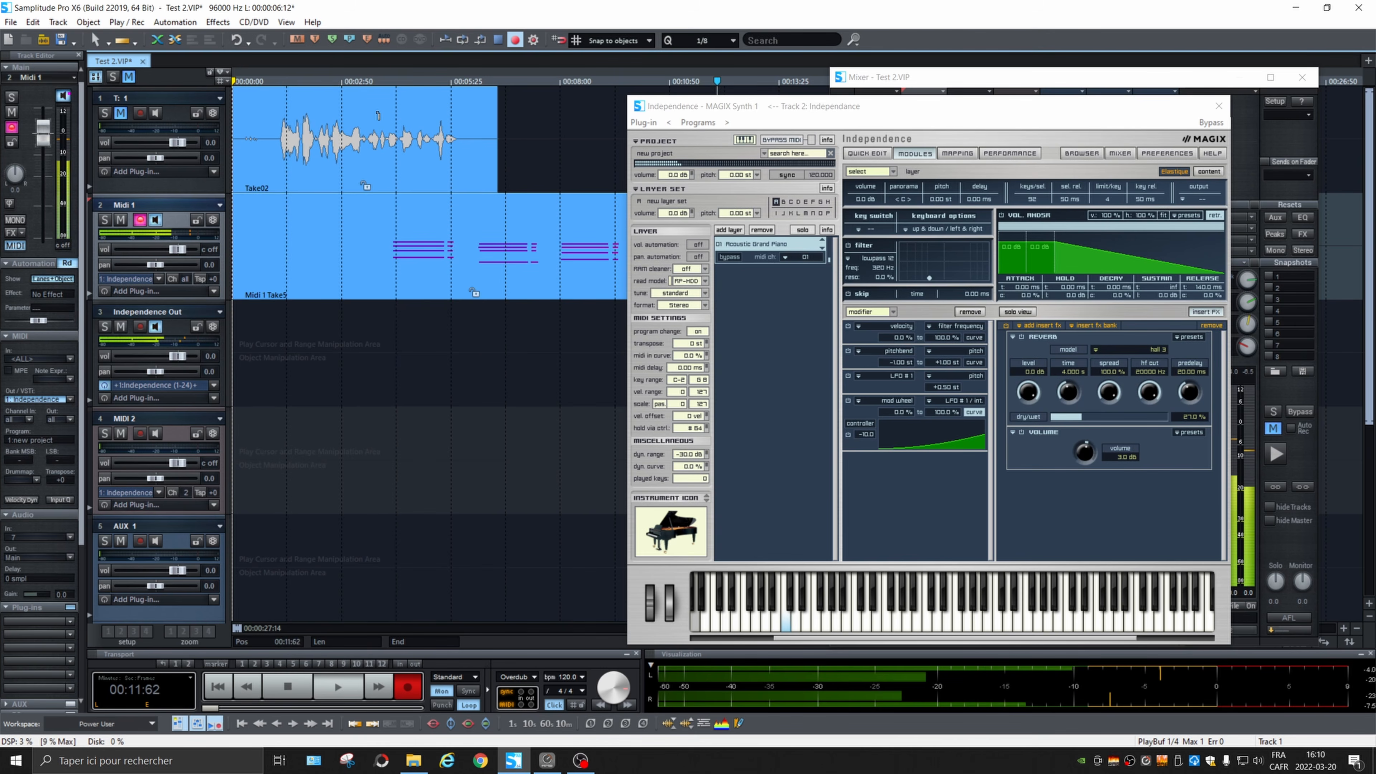
{"action": "key", "text": "space"}
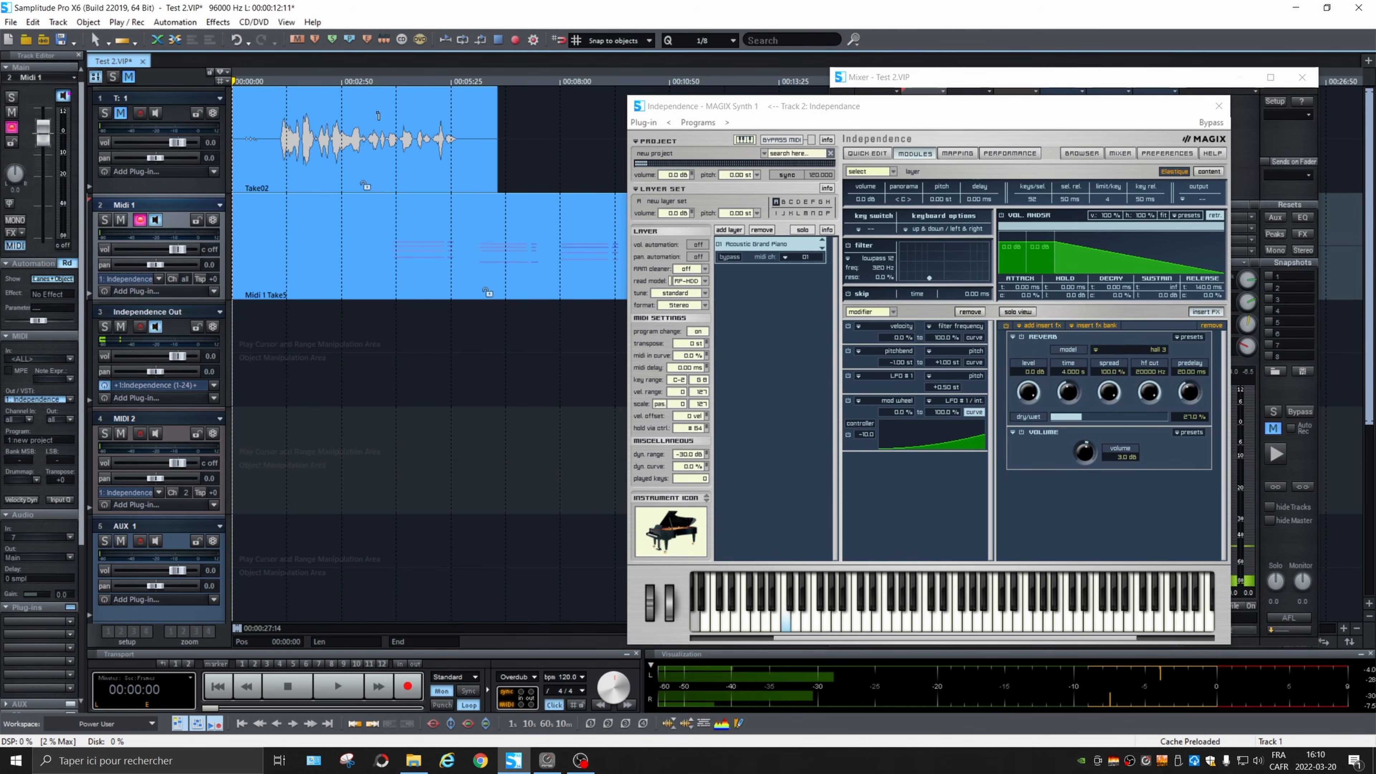
{"action": "left_click", "coordinate": [377, 227]}
{"action": "key", "text": "space"}
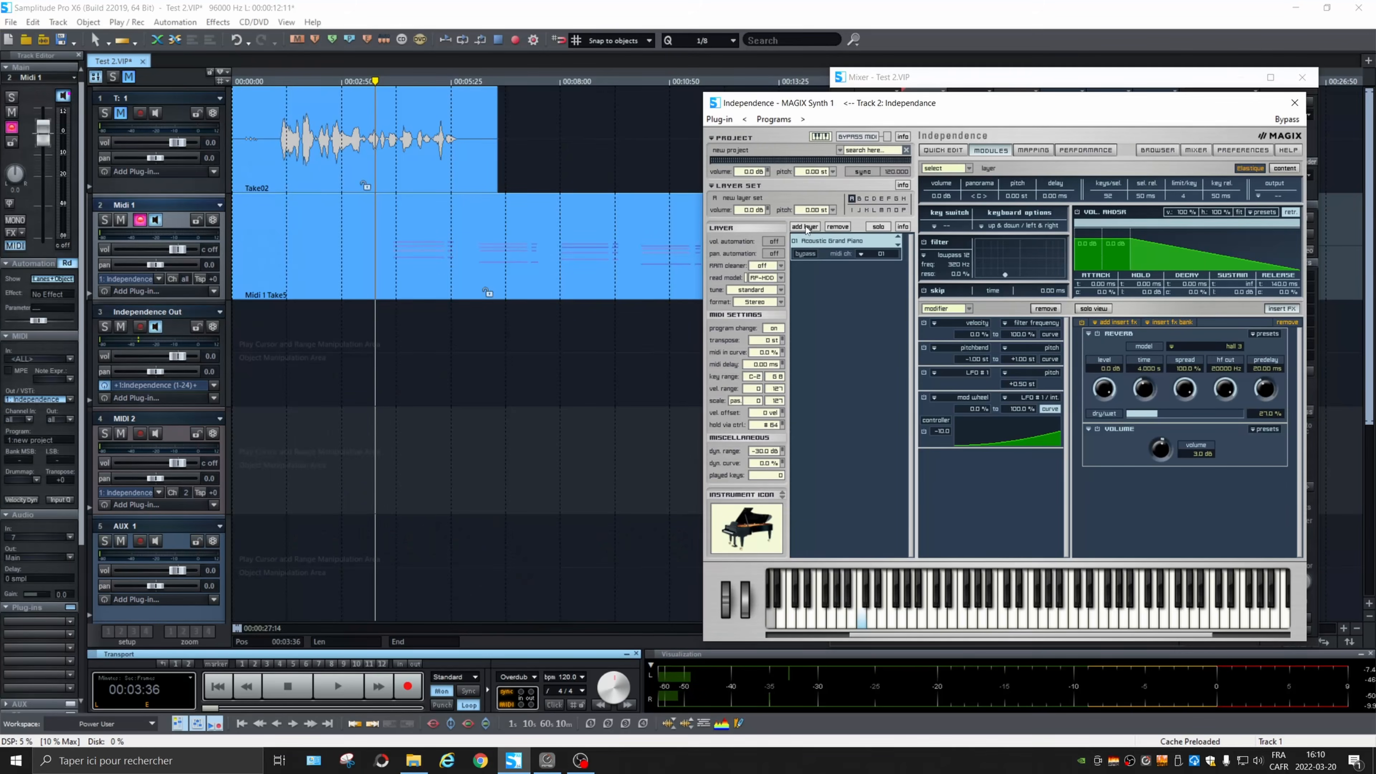
Step: Add a second layer in Independence and load Fng P-Bass Long sc1 from the Electric P-Bass instruments into it
{"action": "left_click", "coordinate": [806, 227]}
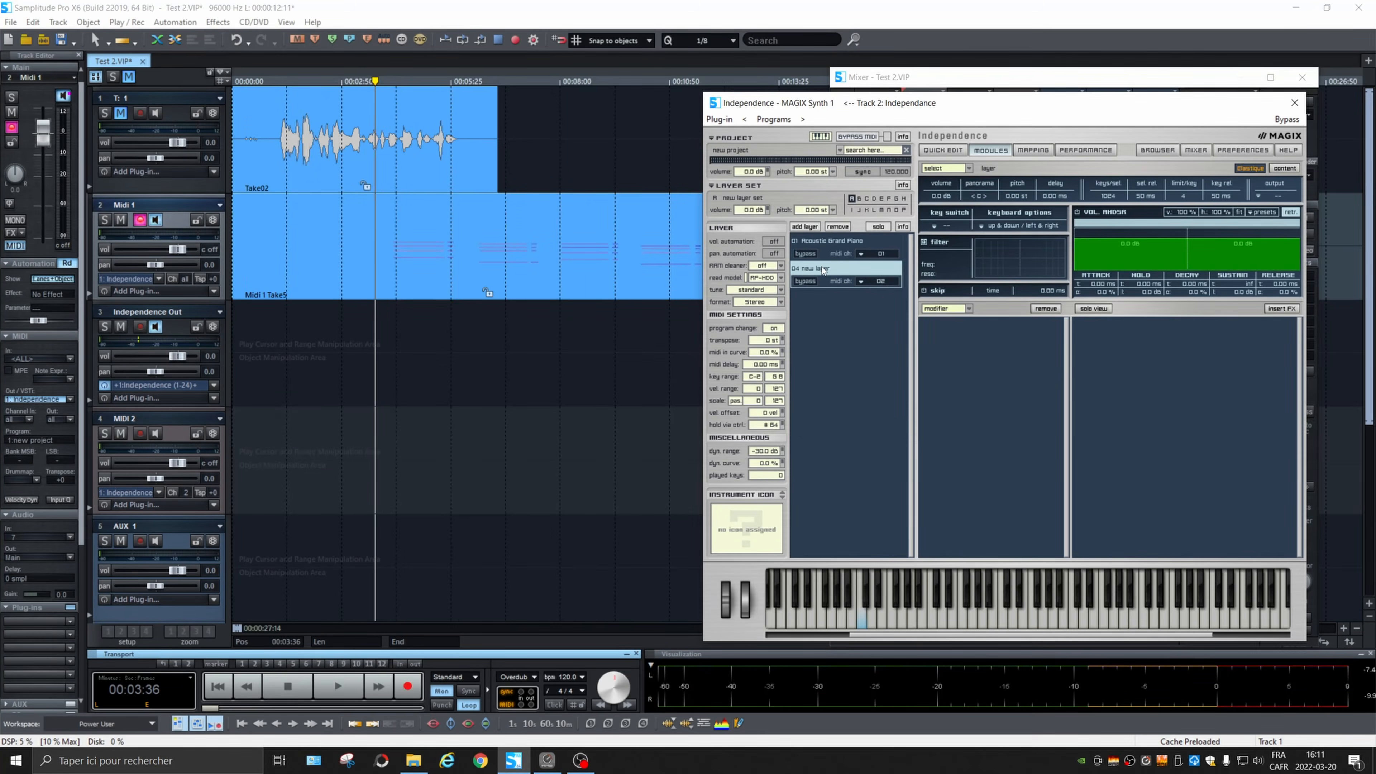
{"action": "right_click", "coordinate": [823, 270]}
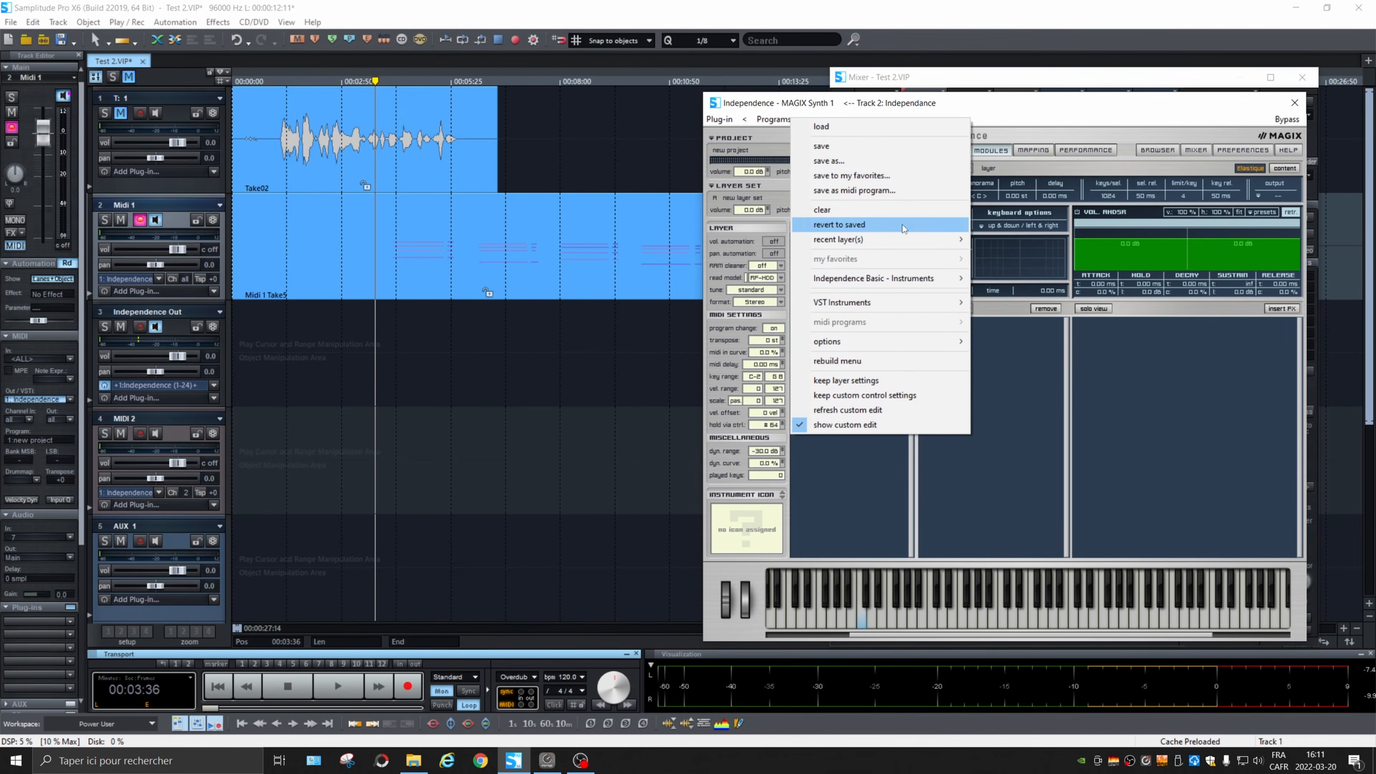
{"action": "mouse_move", "coordinate": [921, 277]}
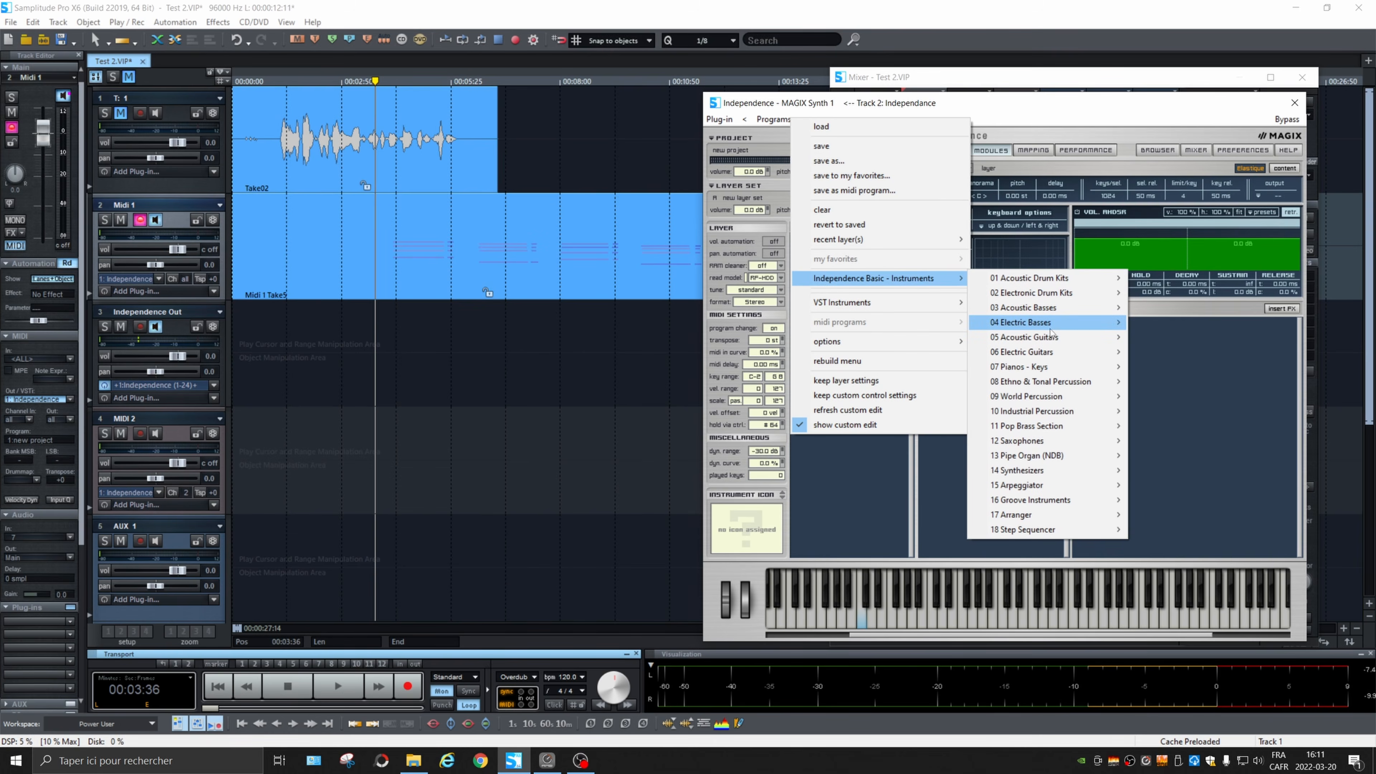
{"action": "mouse_move", "coordinate": [1090, 326]}
{"action": "mouse_move", "coordinate": [1165, 371]}
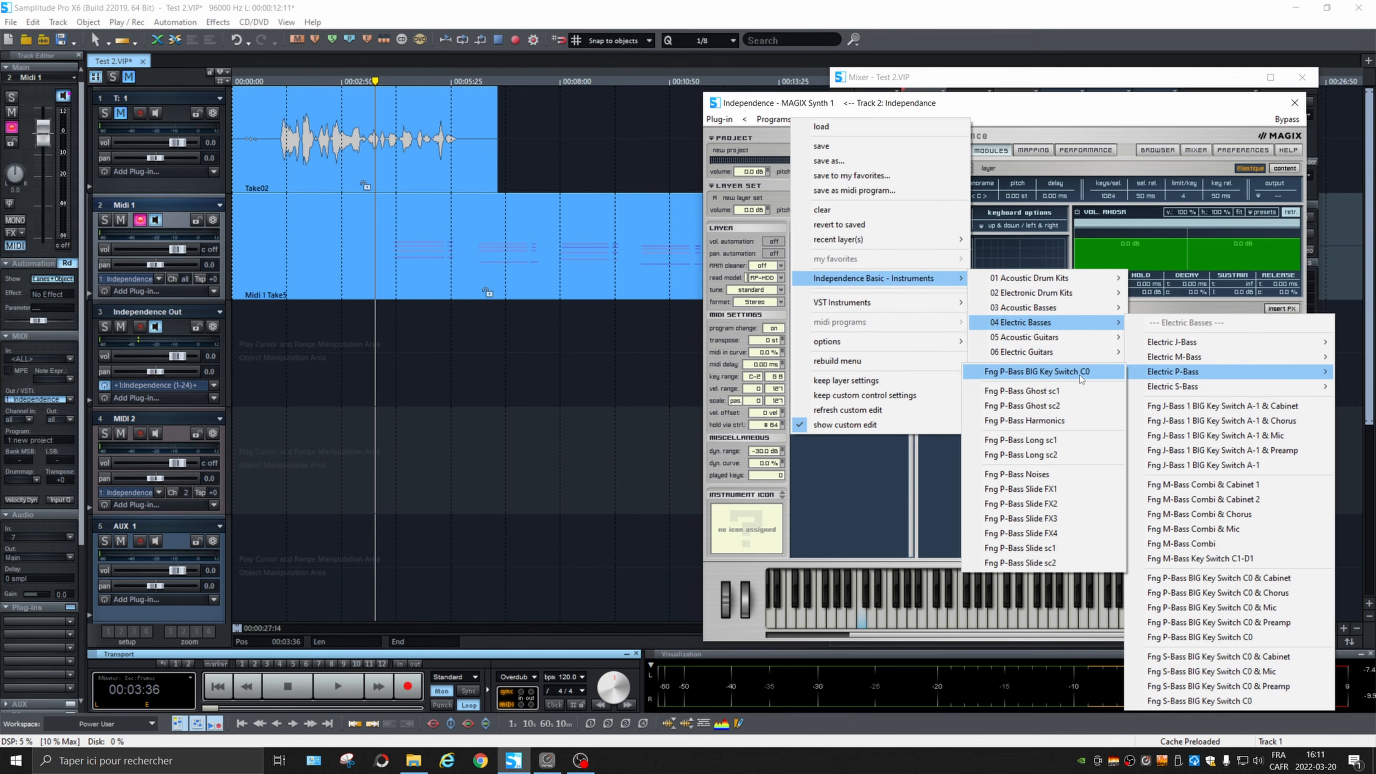
{"action": "left_click", "coordinate": [1053, 441]}
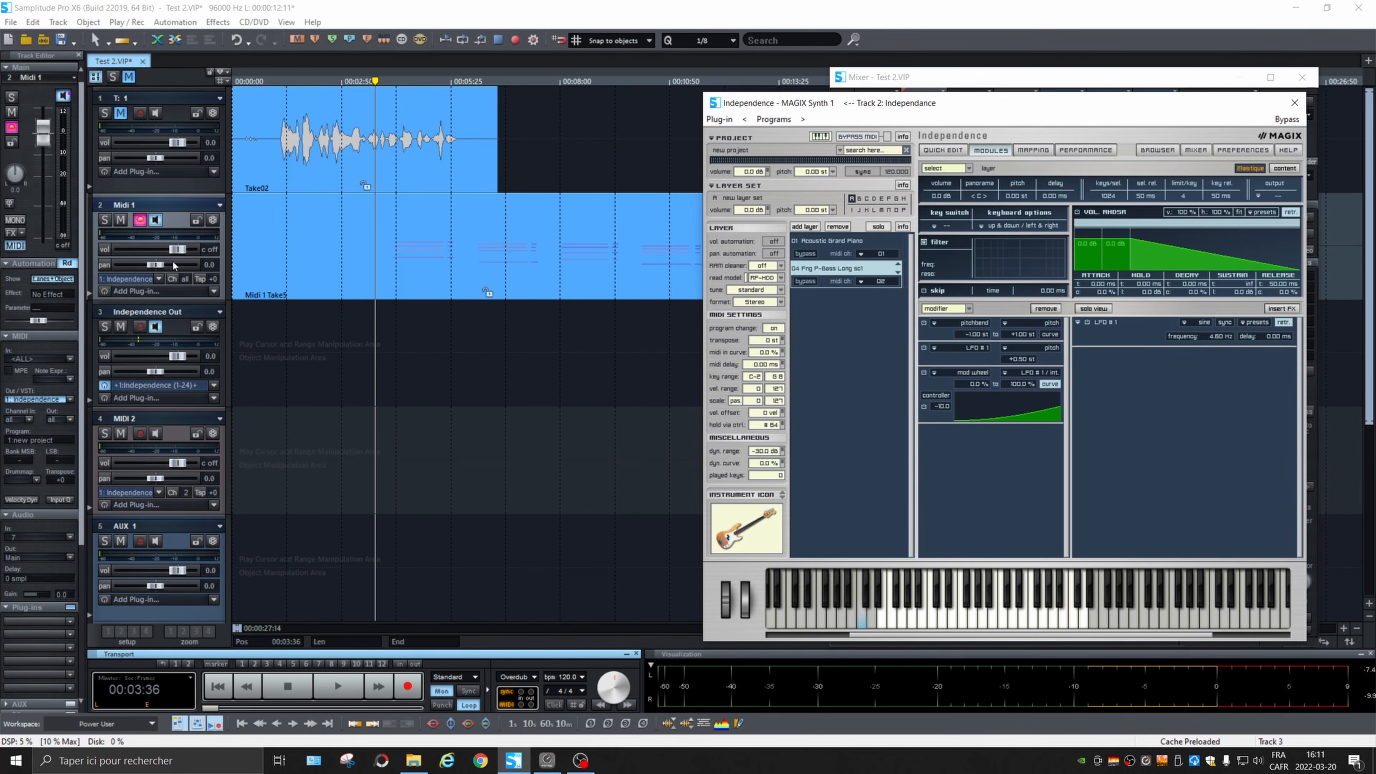
Step: Set the Midi 1 track's MIDI output channel to 1 and disarm the track for recording
{"action": "left_click", "coordinate": [149, 419]}
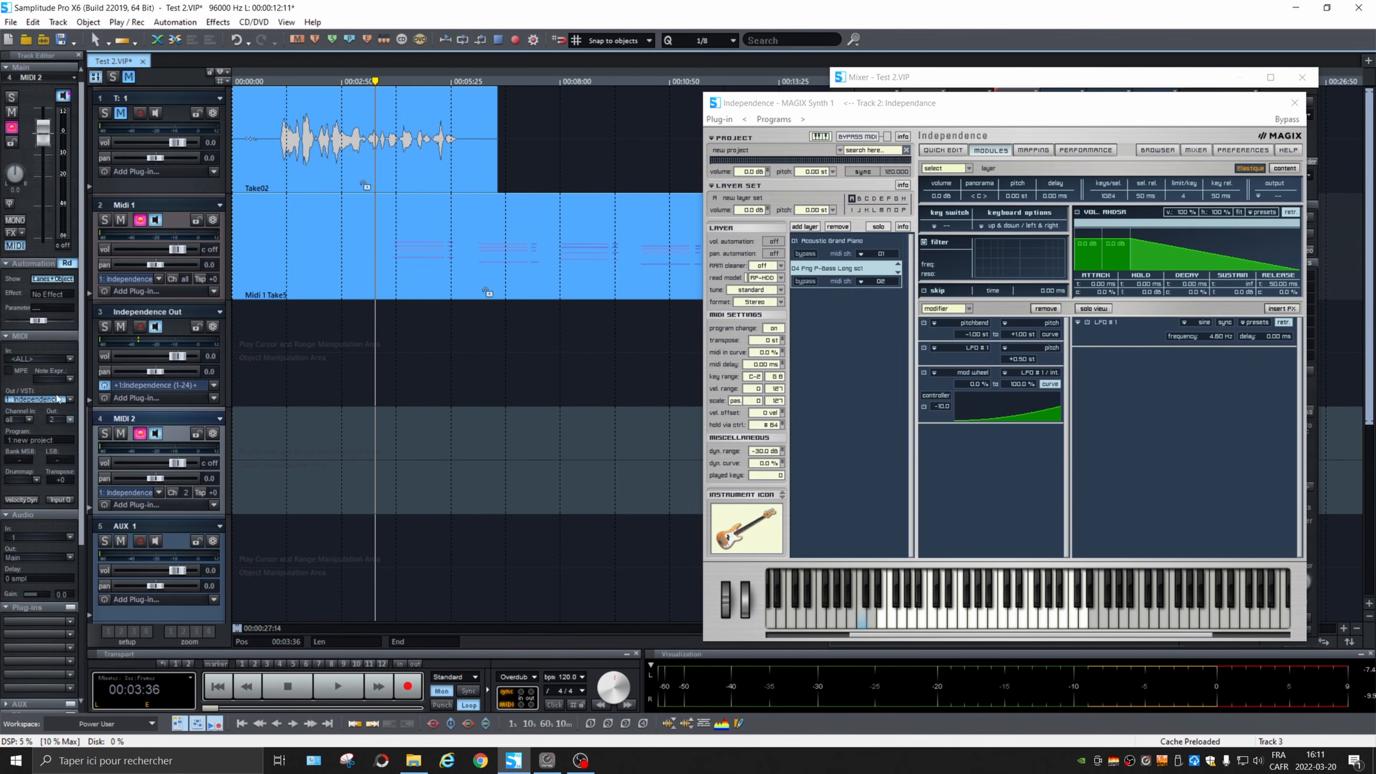
{"action": "left_click", "coordinate": [150, 205]}
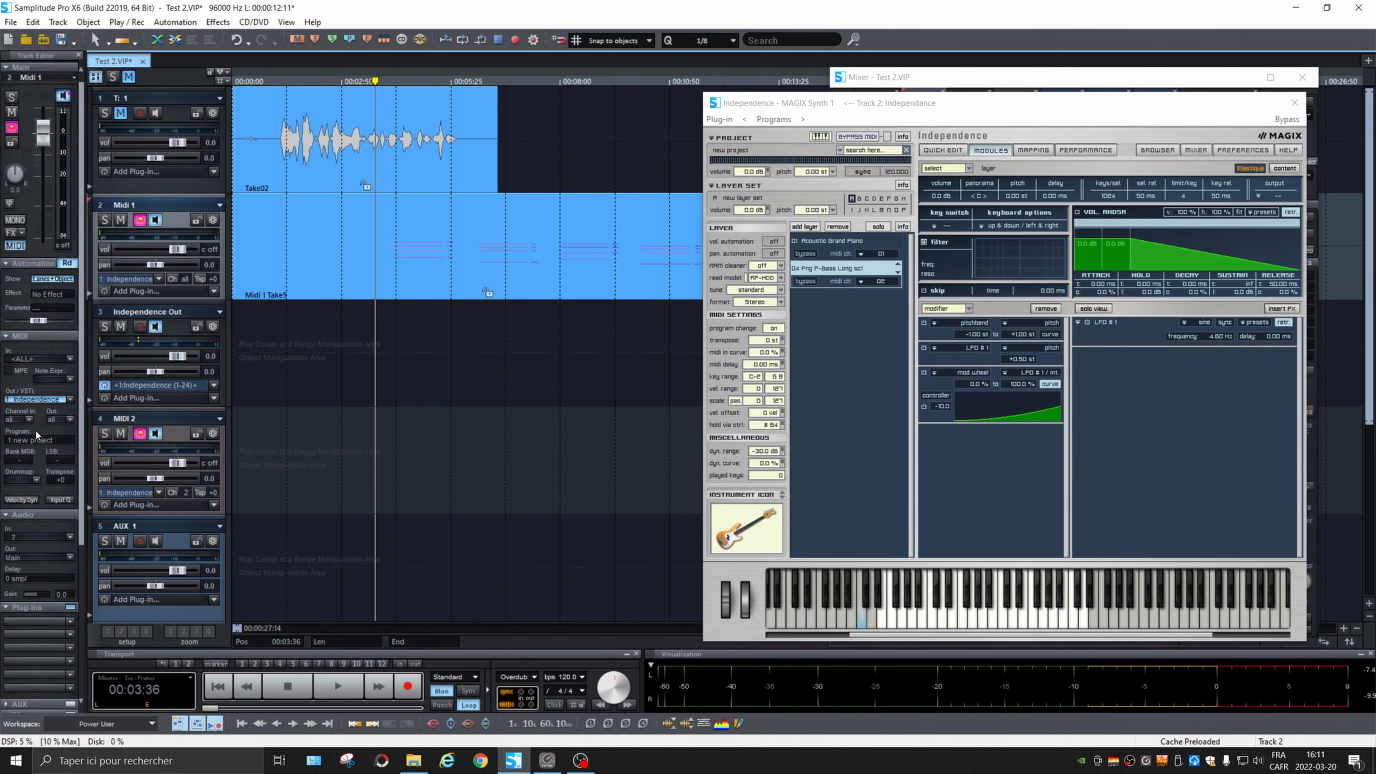
{"action": "left_click", "coordinate": [70, 422]}
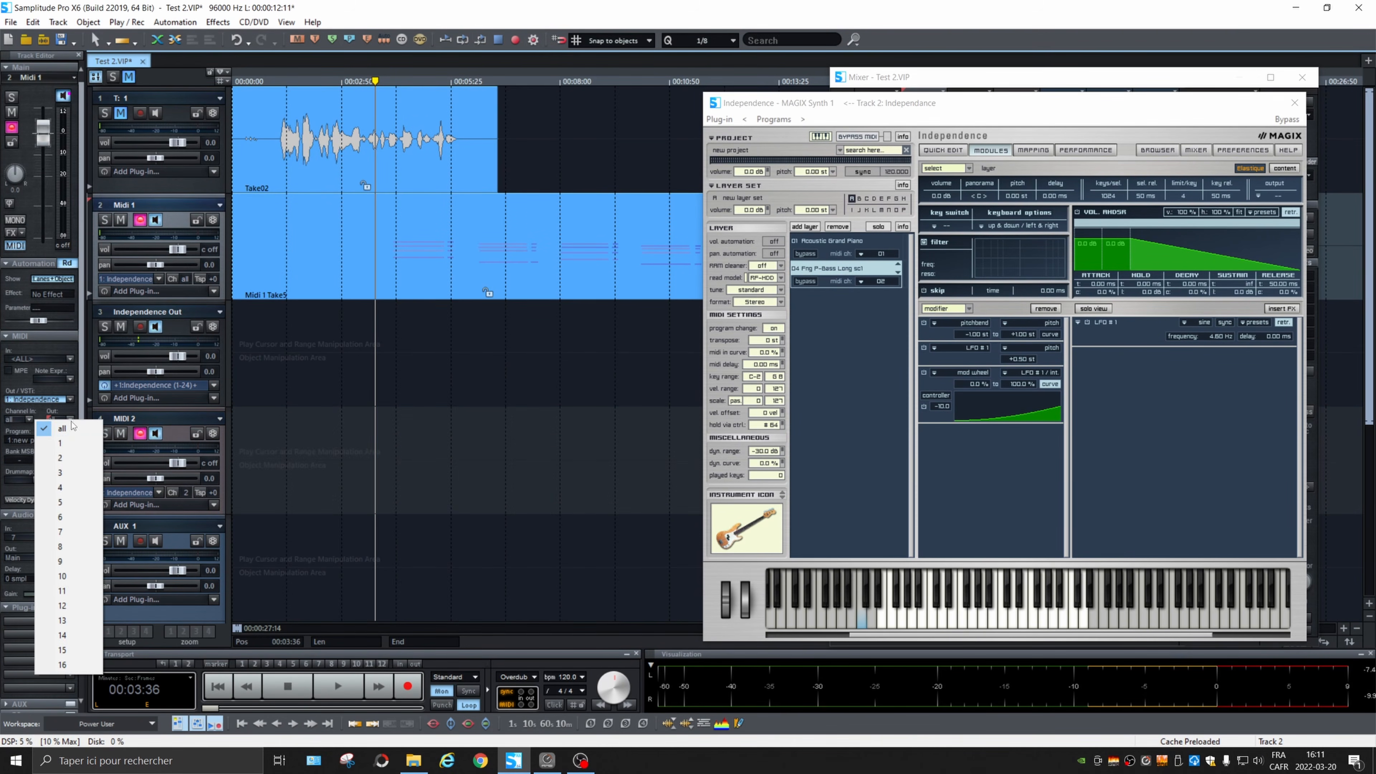
{"action": "left_click", "coordinate": [68, 450]}
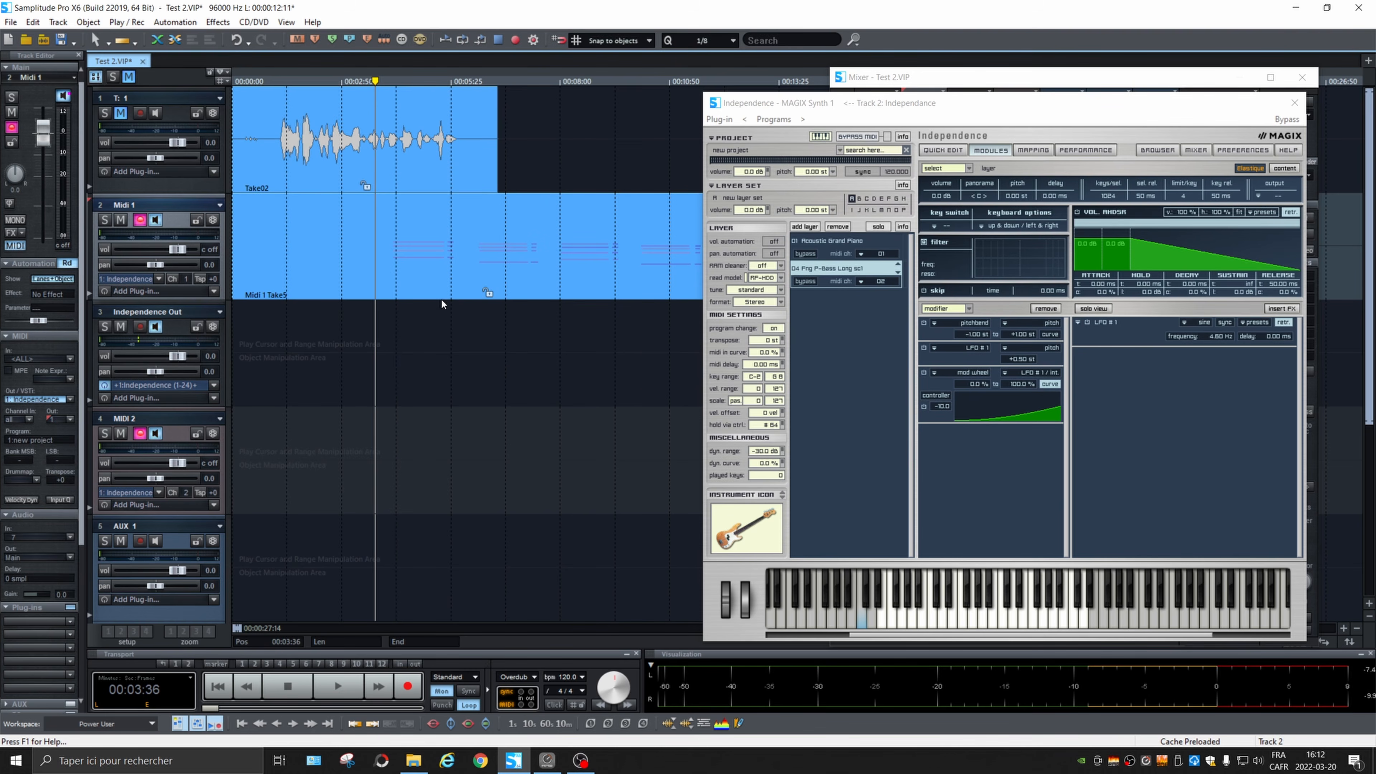
{"action": "key", "text": "space"}
{"action": "key", "text": "space"}
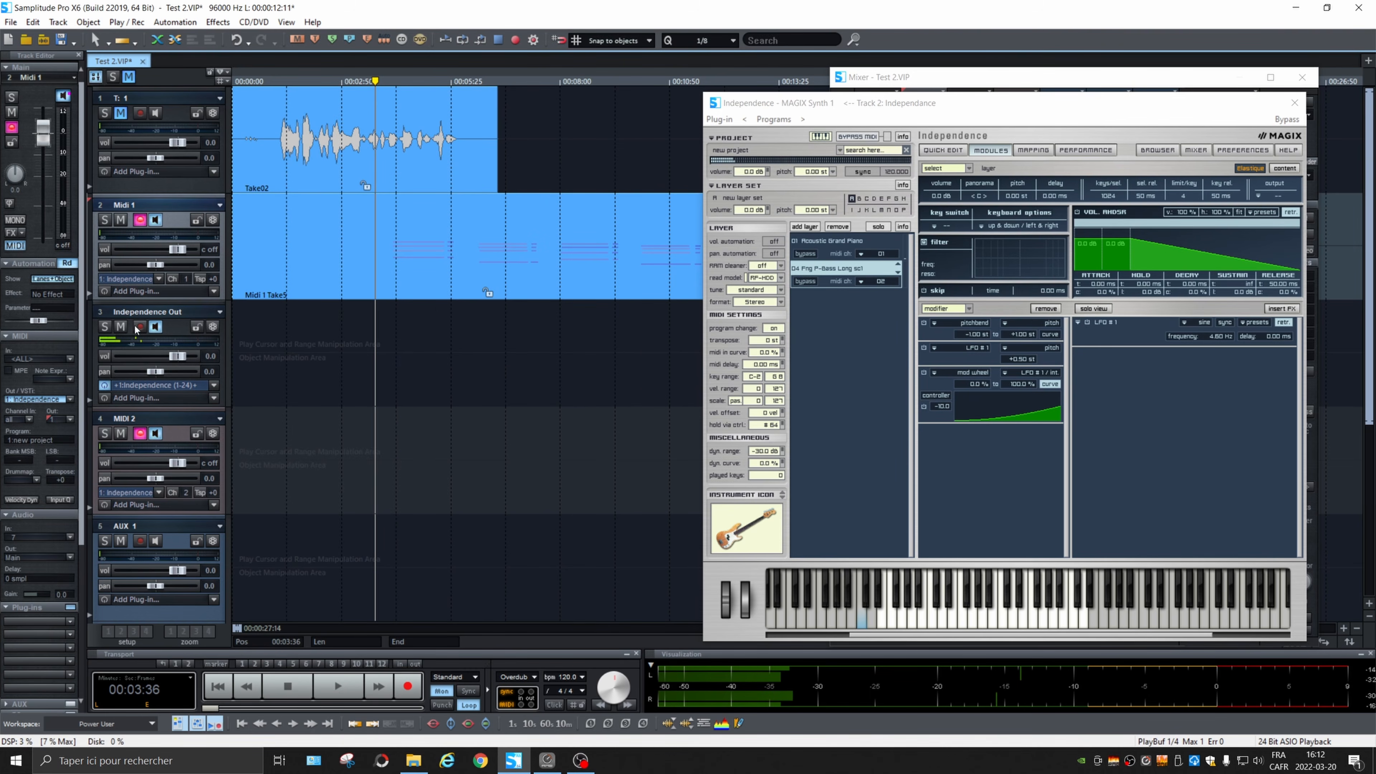
{"action": "left_click", "coordinate": [137, 223]}
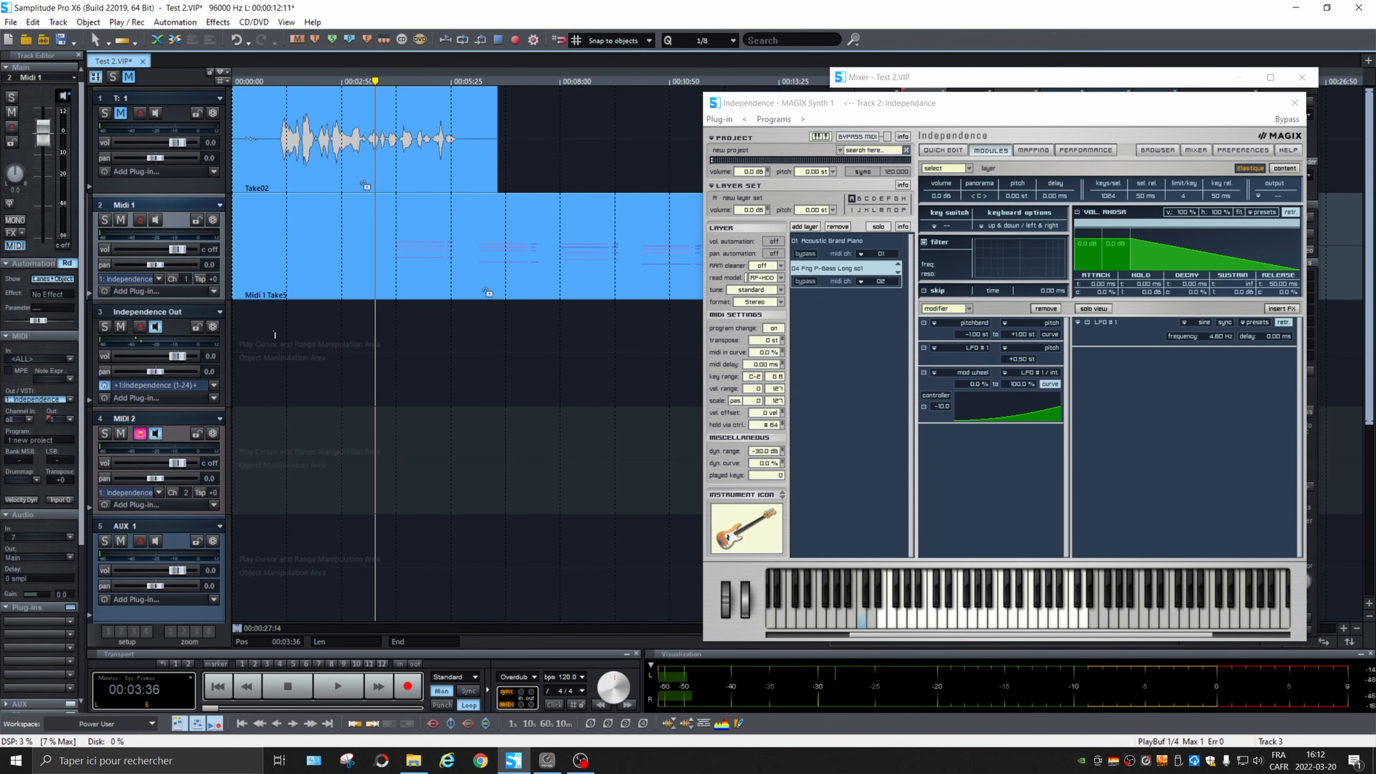
Step: With the metronome click enabled, record a bass line take on the MIDI 2 track from 01:30 and play it back
{"action": "left_click", "coordinate": [291, 330]}
{"action": "left_click", "coordinate": [554, 707]}
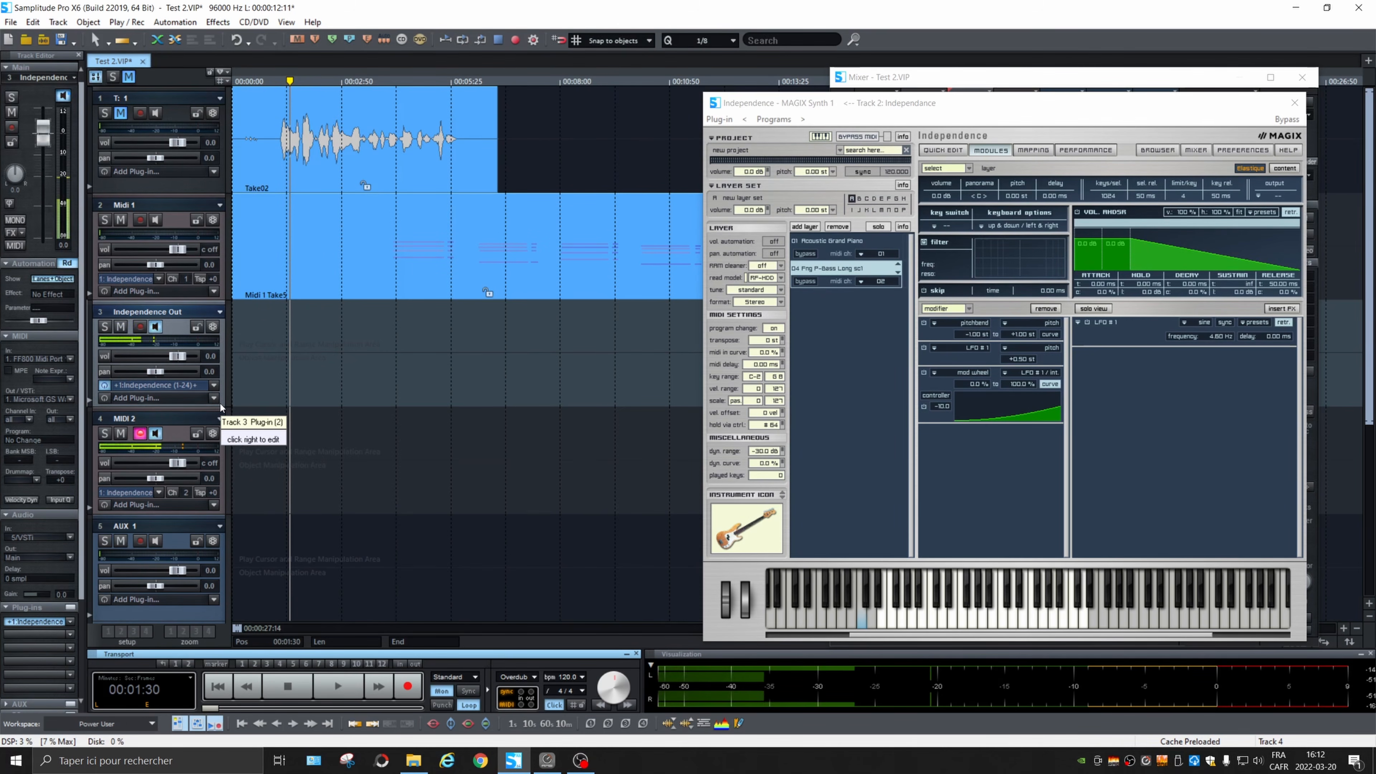
{"action": "left_click", "coordinate": [388, 494]}
{"action": "key", "text": "r"}
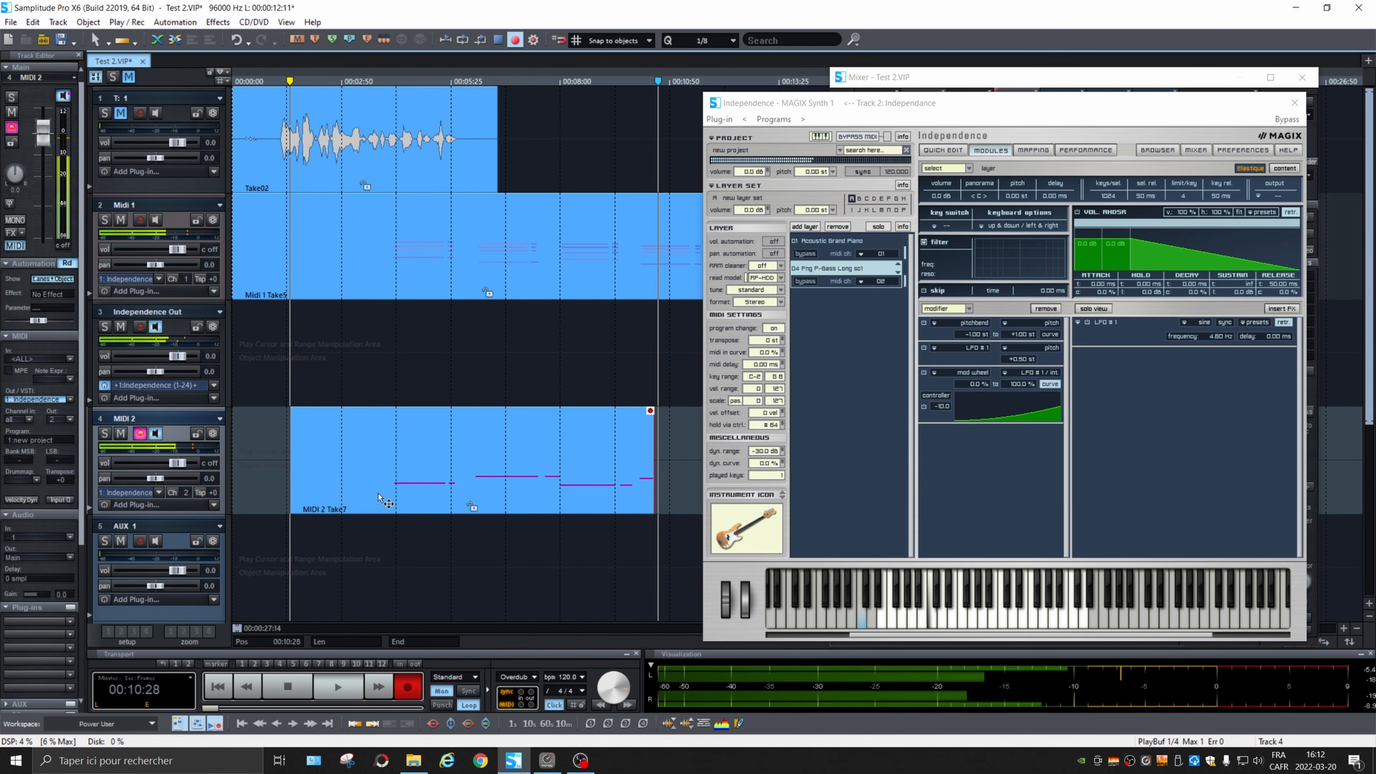
{"action": "key", "text": "space"}
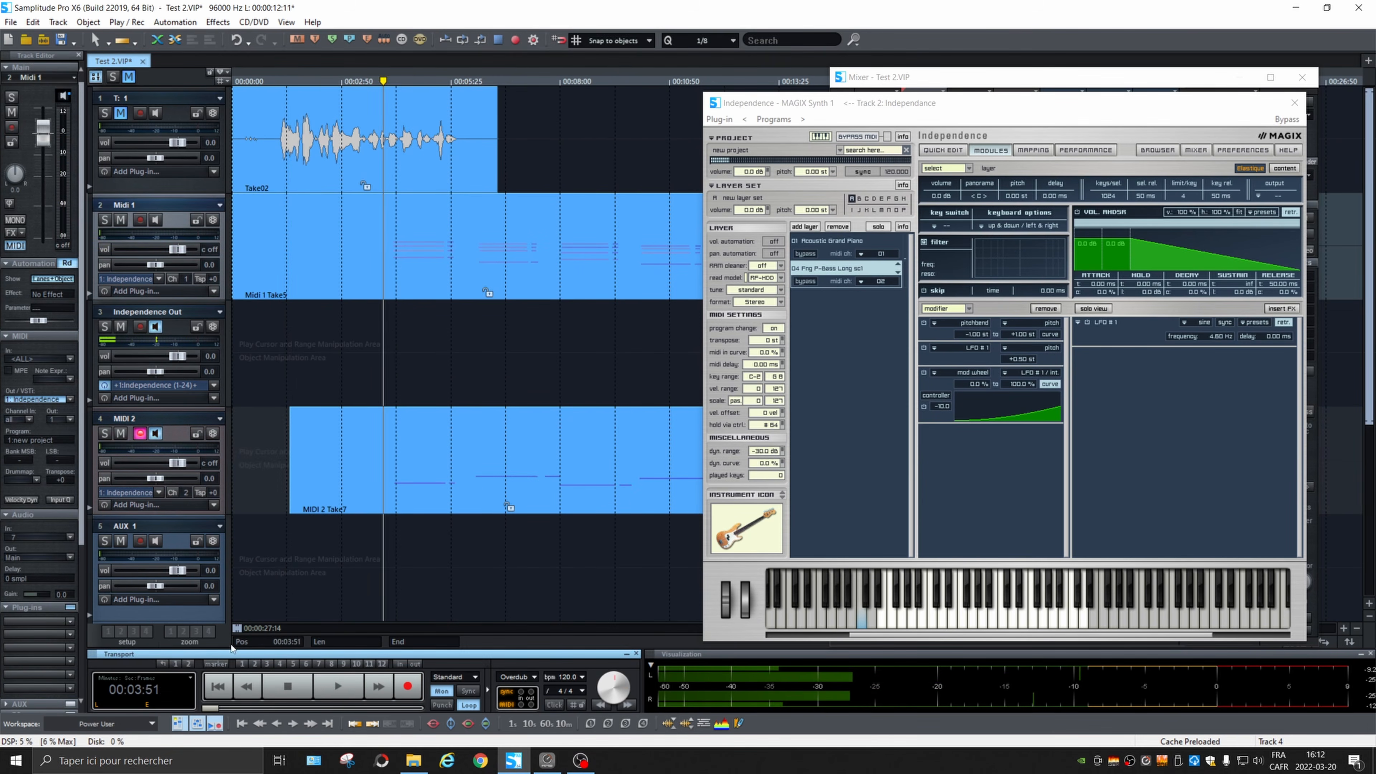
{"action": "key", "text": "space"}
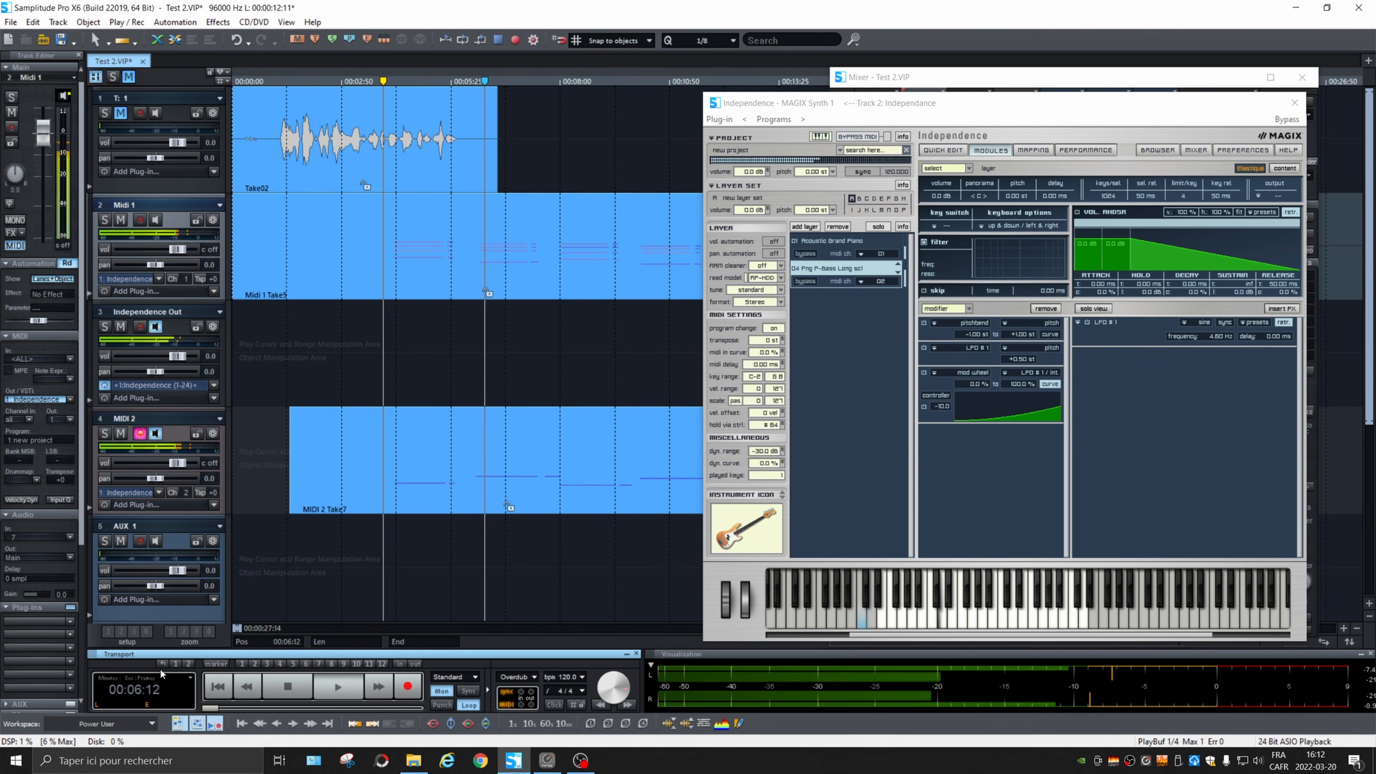
{"action": "key", "text": "space"}
Step: Open the Midi 1 piano take in the MIDI Editor, listen to it, and quantize all of its notes
{"action": "double_click", "coordinate": [553, 282]}
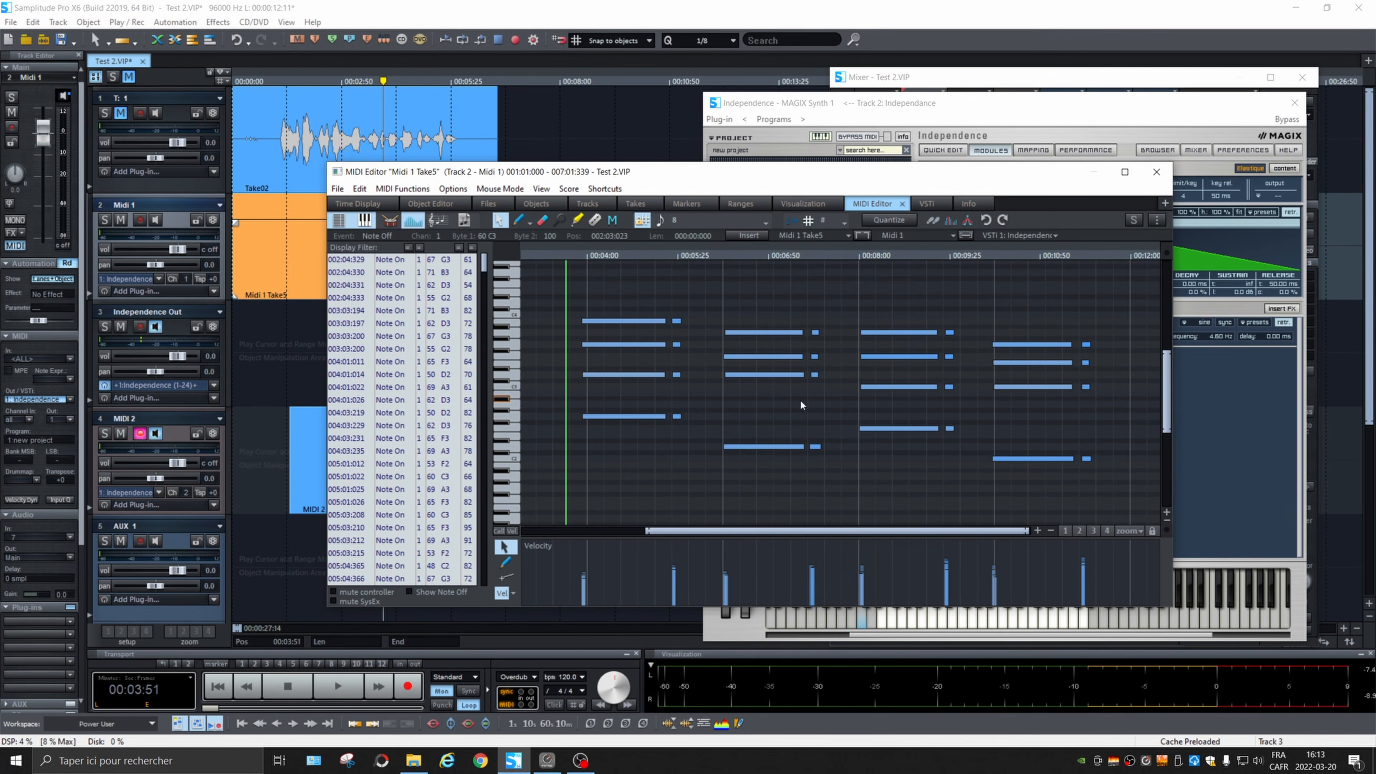
{"action": "key", "text": "space"}
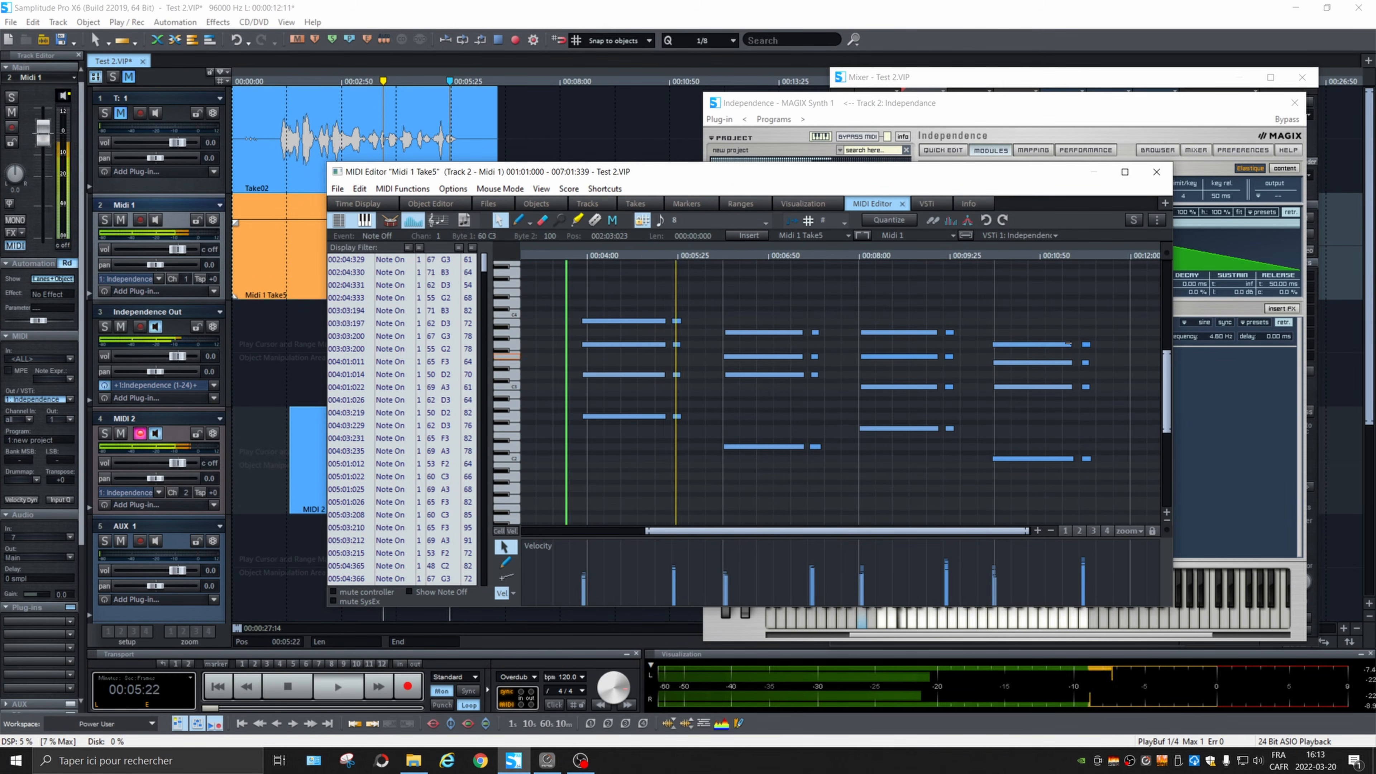
{"action": "key", "text": "space"}
{"action": "left_click_drag", "start_coordinate": [1114, 292], "coordinate": [540, 469]}
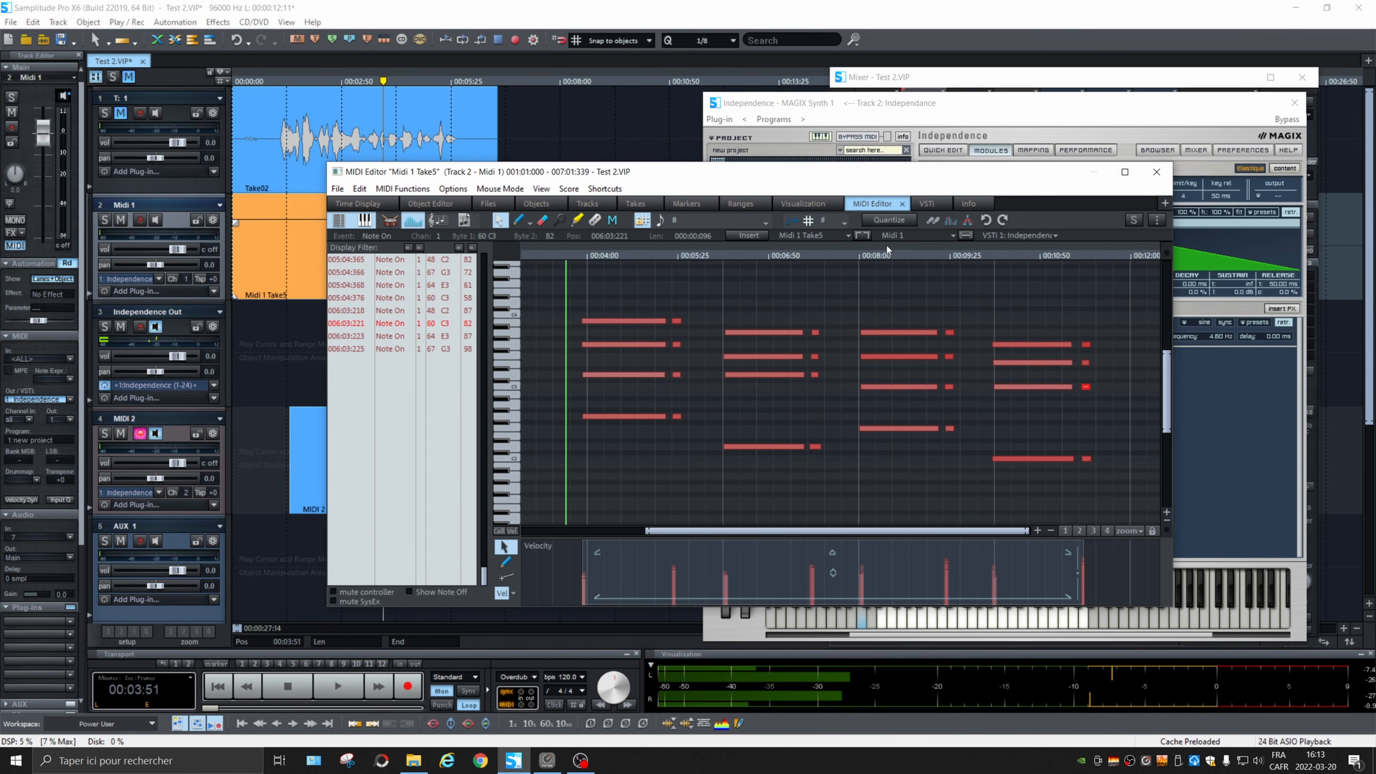
{"action": "left_click", "coordinate": [894, 221]}
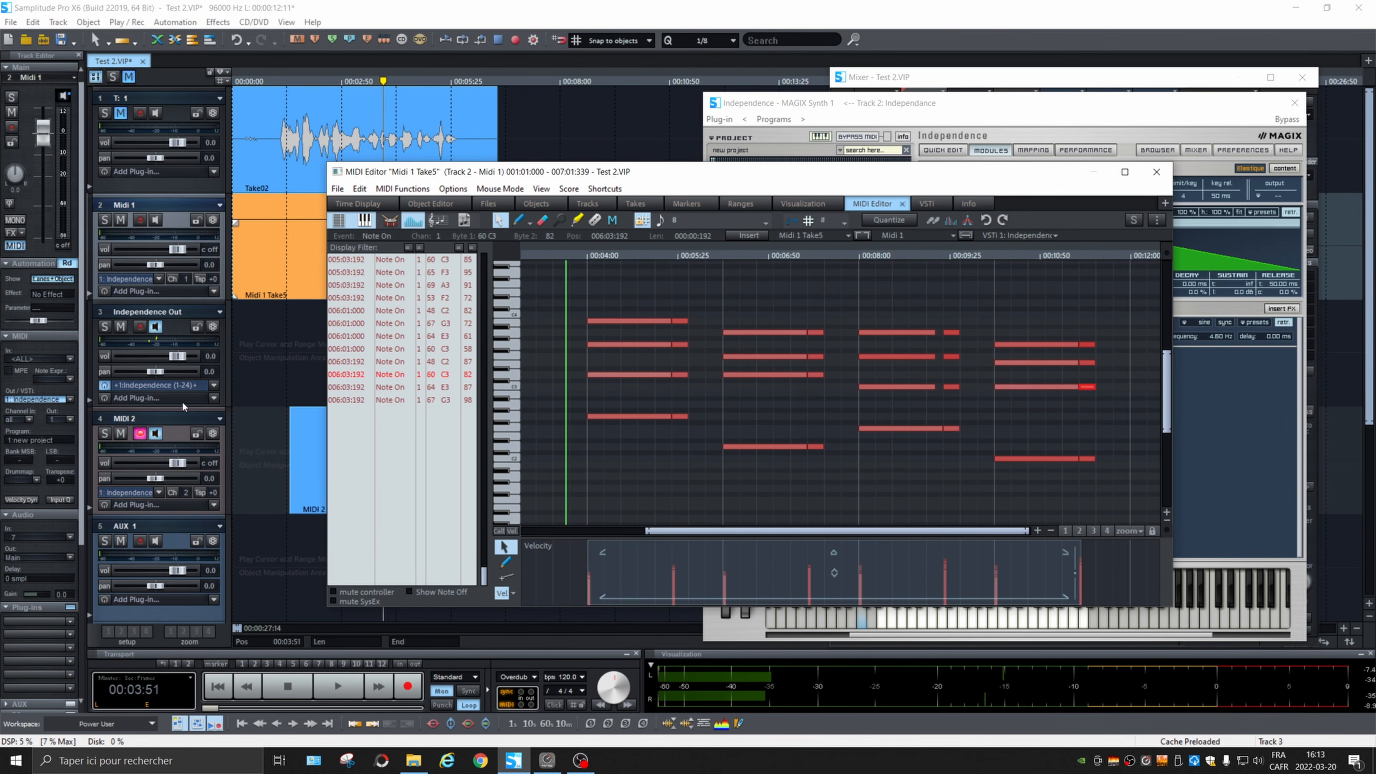
Step: Select the MIDI 2 bass take and quantize all of its notes in the MIDI Editor
{"action": "left_click", "coordinate": [312, 477]}
{"action": "left_click_drag", "start_coordinate": [1116, 460], "coordinate": [599, 332]}
{"action": "left_click", "coordinate": [892, 221]}
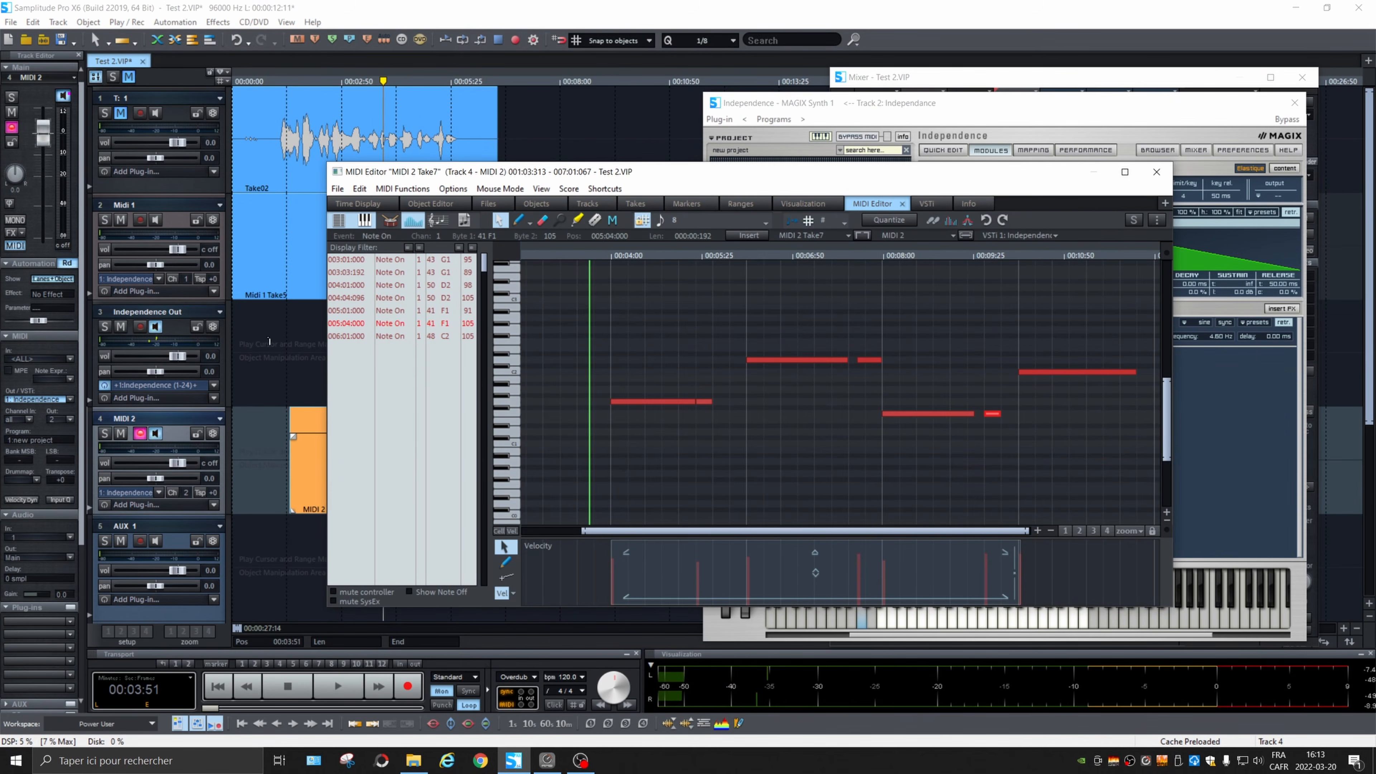
Step: Show the Midi 1 and MIDI 2 takes together in an enlarged MIDI Editor with the score display enabled, and play them
{"action": "left_click_drag", "start_coordinate": [584, 179], "coordinate": [640, 190]}
{"action": "left_click", "coordinate": [309, 268], "text": "shift"}
{"action": "scroll", "coordinate": [1041, 400], "scroll_direction": "up", "scroll_amount": 5}
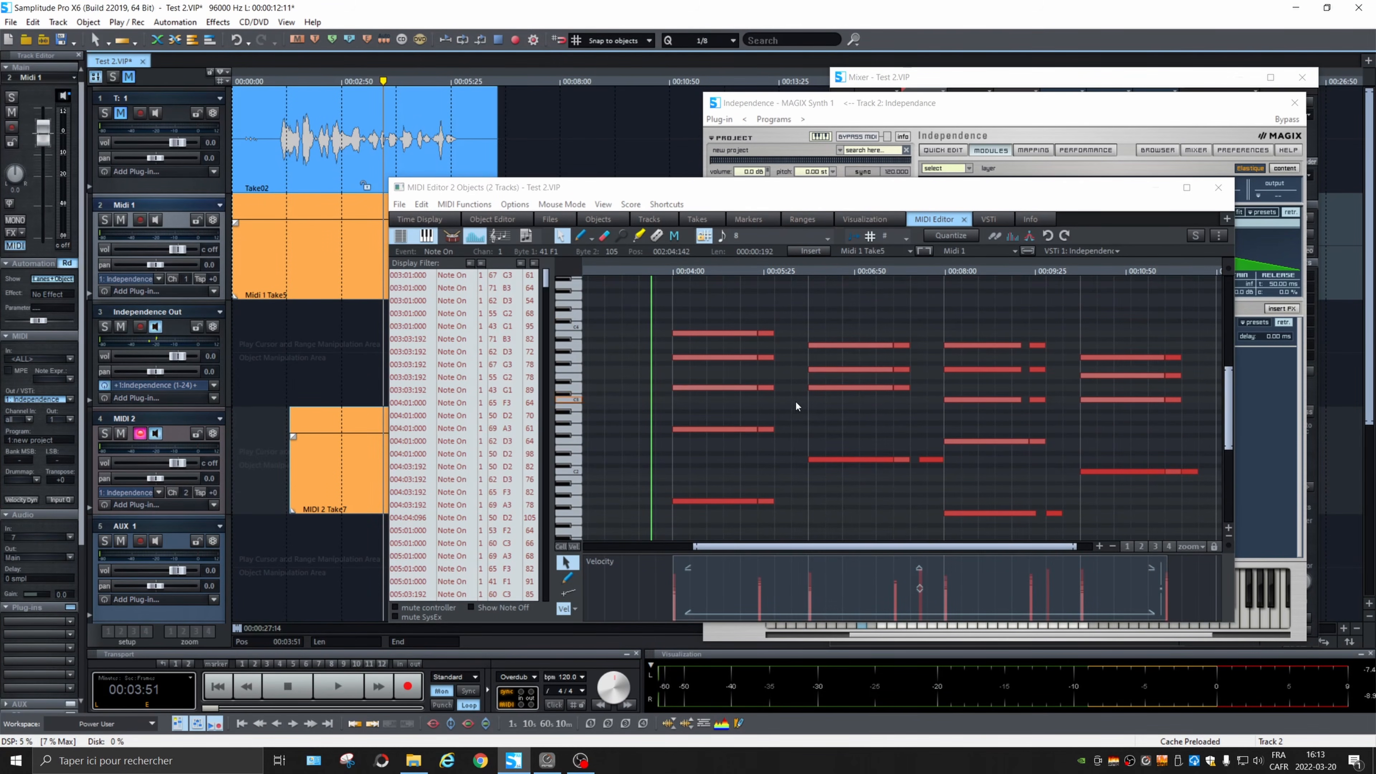
{"action": "left_click", "coordinate": [499, 237]}
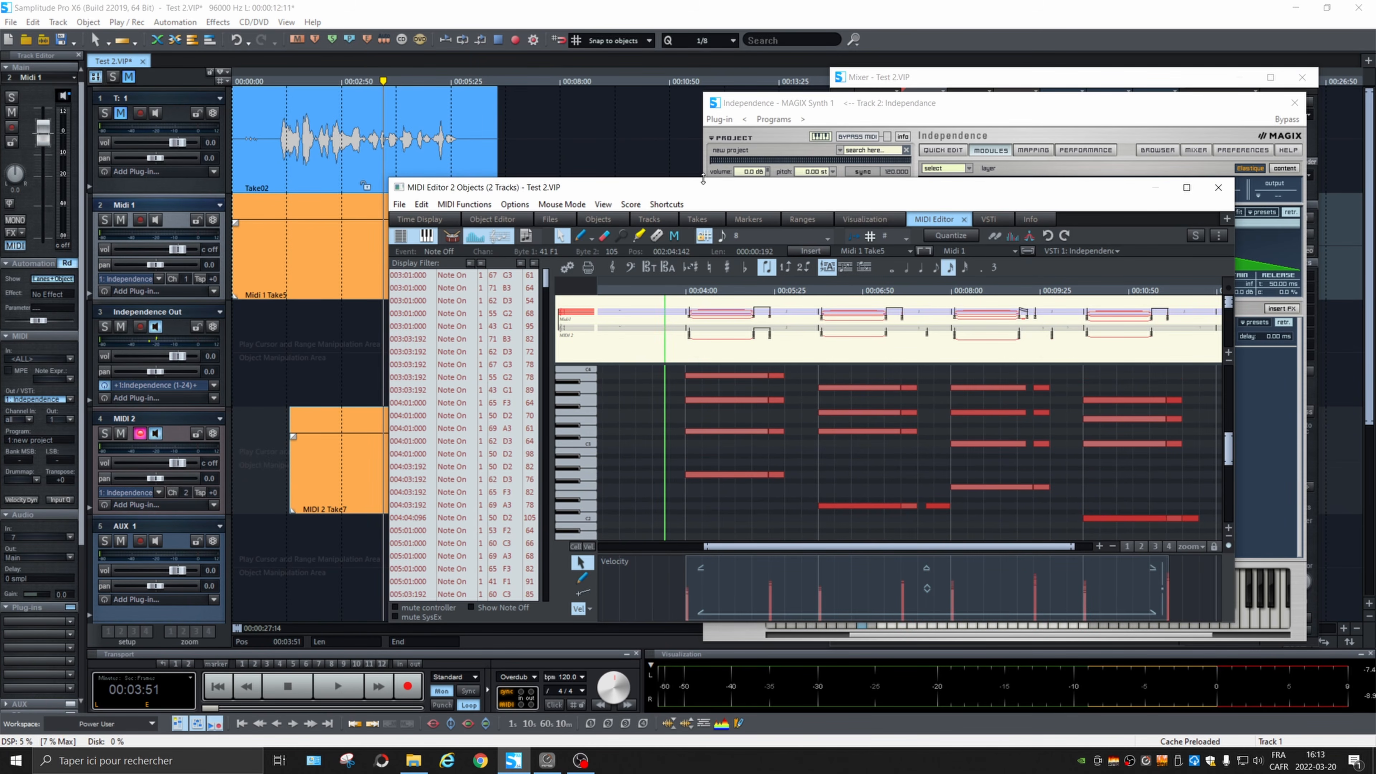
{"action": "left_click_drag", "start_coordinate": [703, 180], "coordinate": [703, 58]}
{"action": "key", "text": "space"}
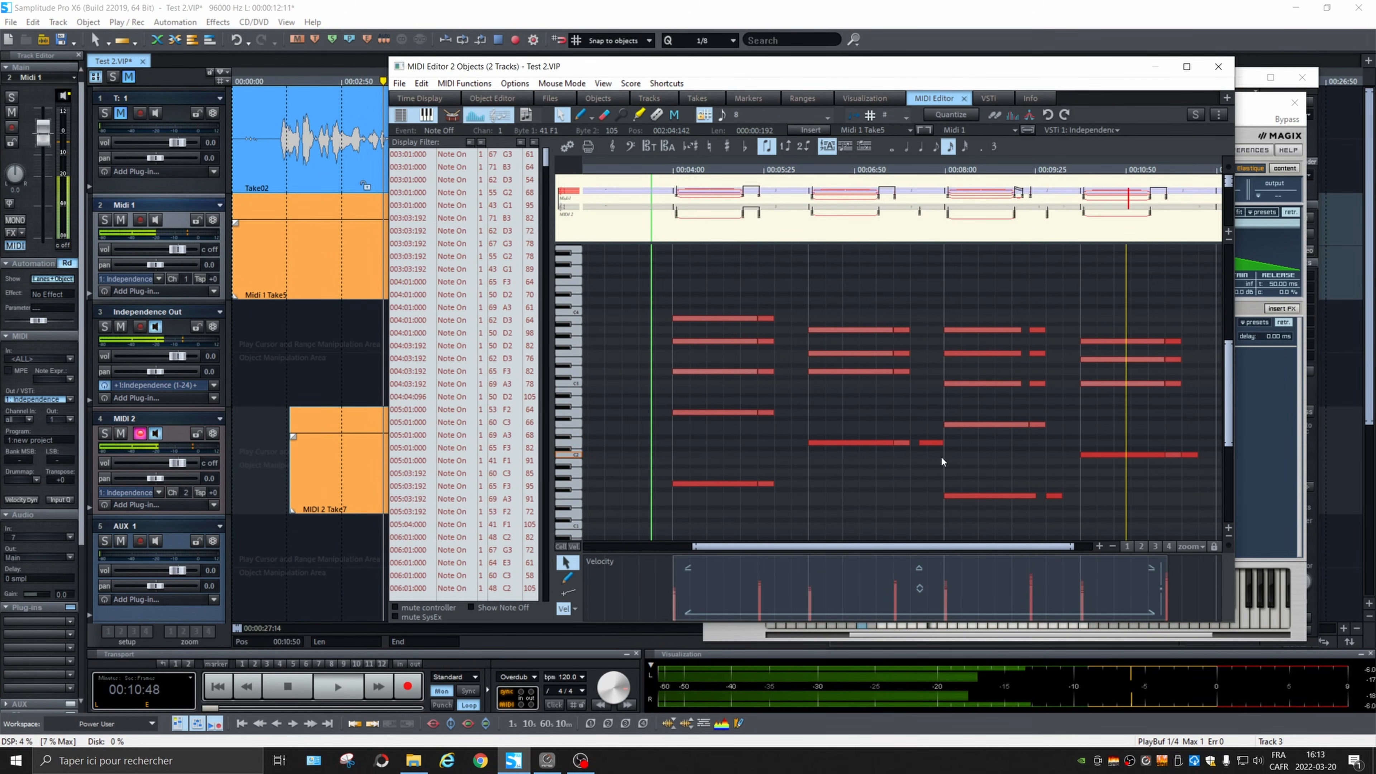
{"action": "key", "text": "space"}
Step: Move all selected notes of both takes slightly forward in time and play the passage
{"action": "left_click_drag", "start_coordinate": [921, 443], "coordinate": [928, 444]}
{"action": "key", "text": "space"}
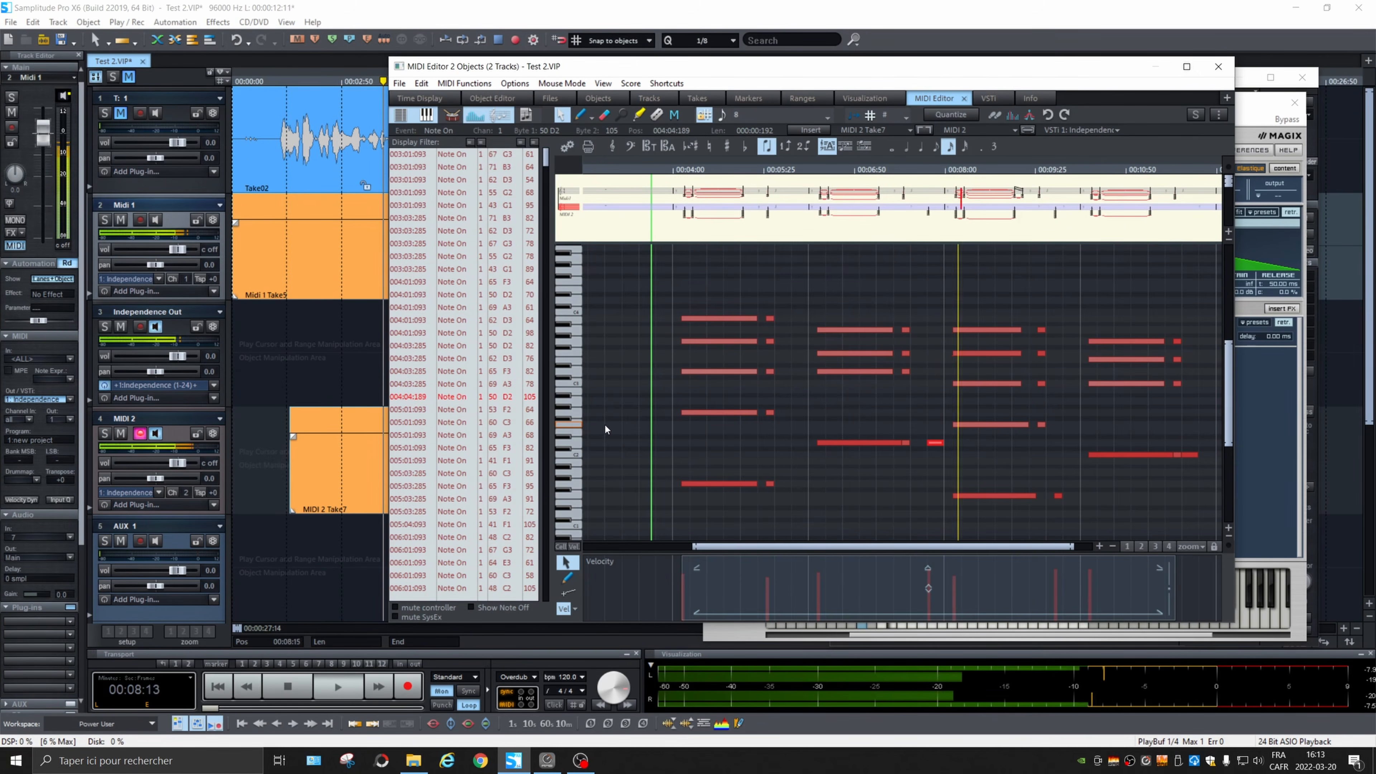
{"action": "key", "text": "space"}
Step: Delete the short stray D2 bass note just before the third chord and play the passage
{"action": "left_click", "coordinate": [931, 415]}
{"action": "left_click", "coordinate": [936, 442]}
{"action": "key", "text": "Delete"}
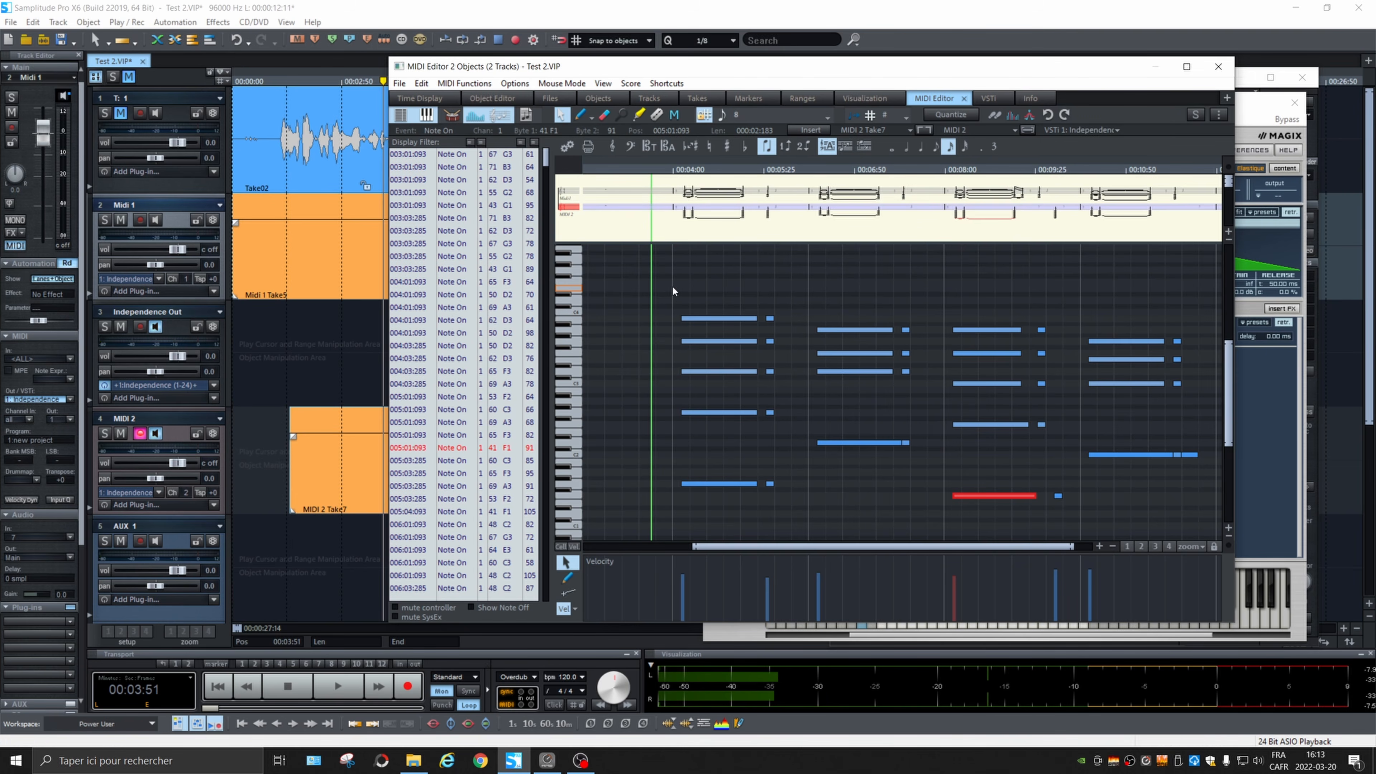
{"action": "key", "text": "space"}
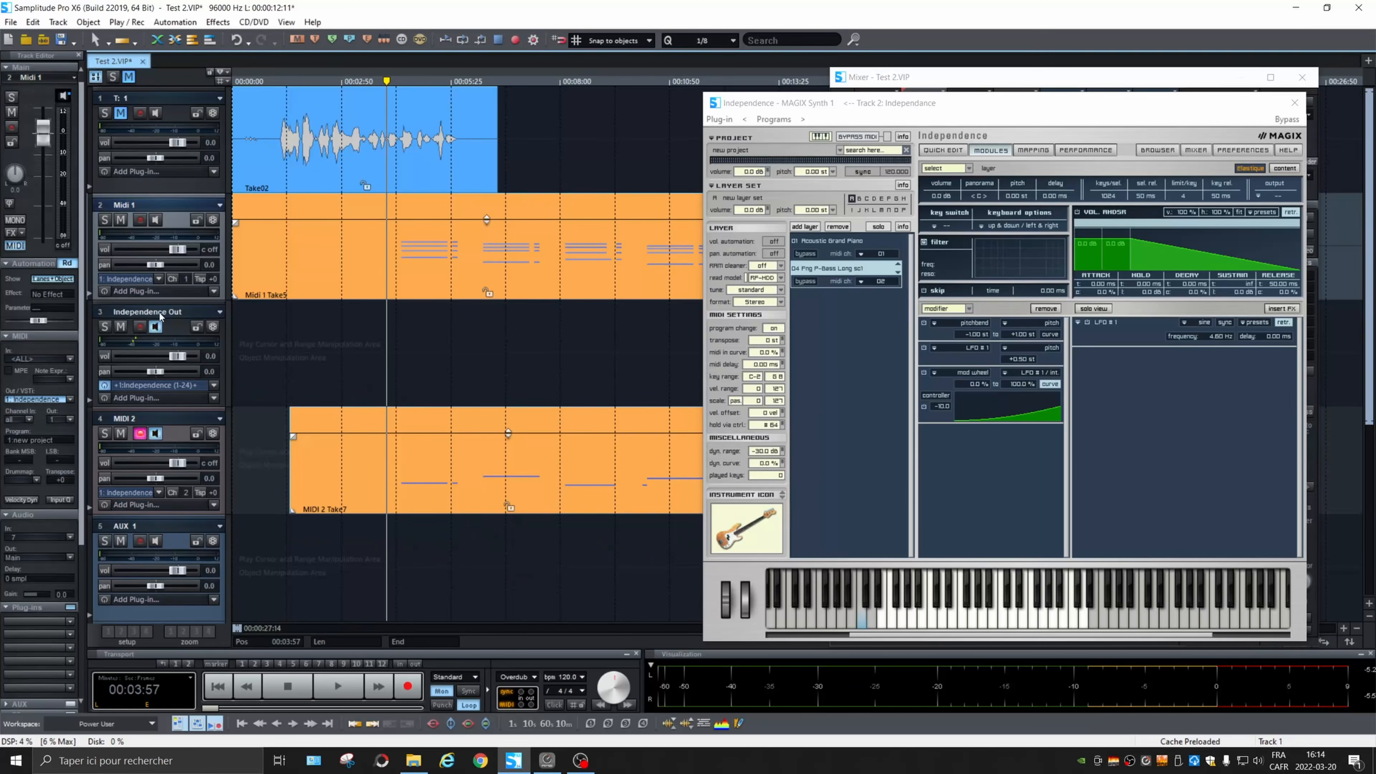
Step: Freeze the Independence Out track to render both MIDI parts as audio
{"action": "left_click", "coordinate": [186, 314]}
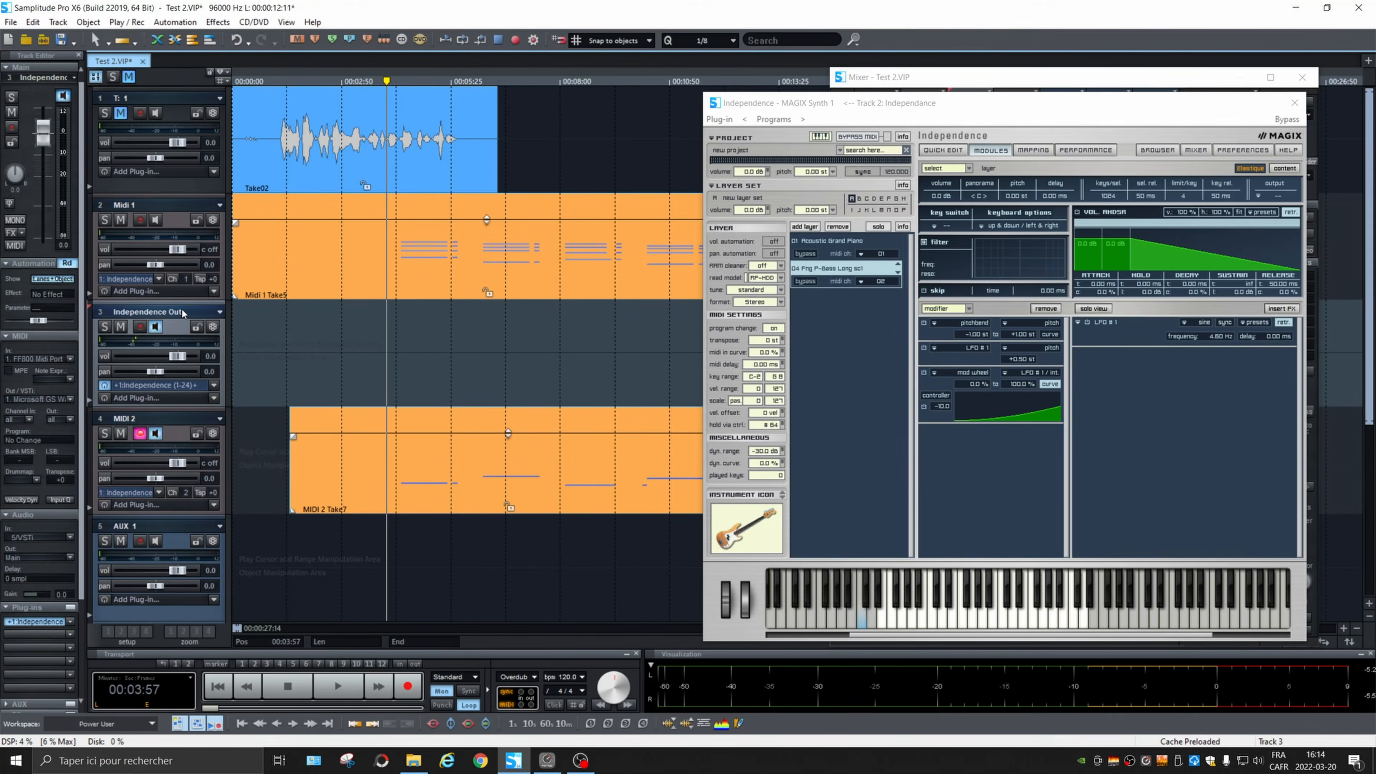
{"action": "double_click", "coordinate": [182, 312]}
{"action": "left_click", "coordinate": [380, 351]}
{"action": "right_click", "coordinate": [175, 330]}
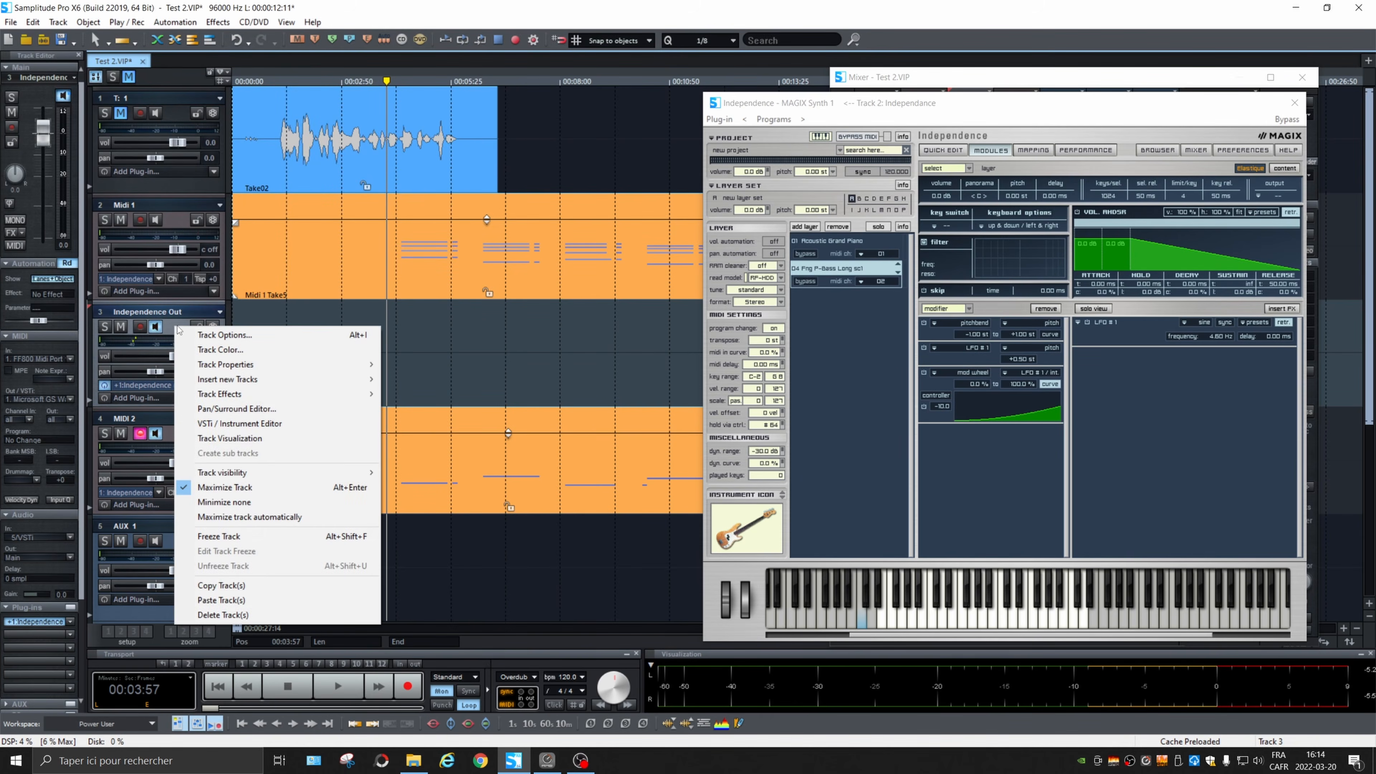
{"action": "left_click", "coordinate": [235, 537]}
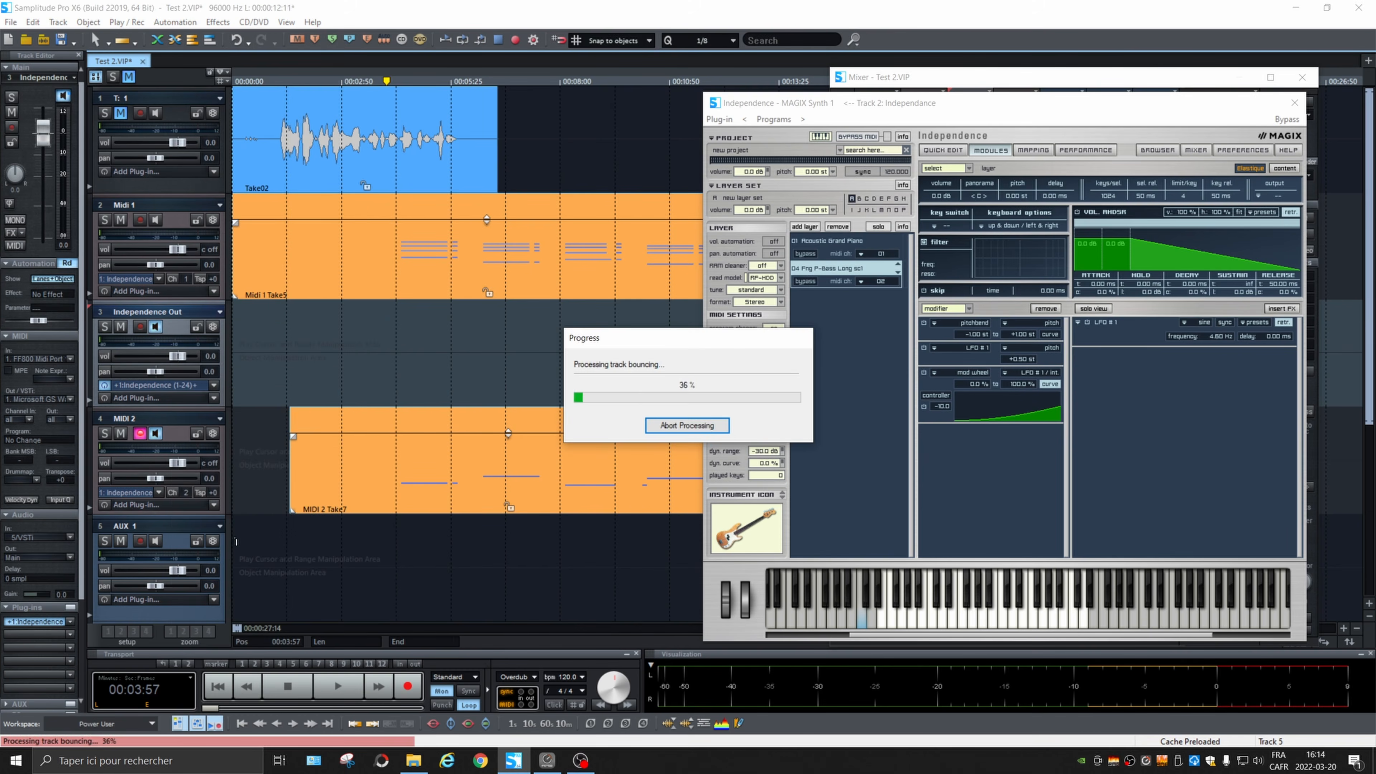
Step: Close the Independence and Mixer windows and play the frozen Independence Out track soloed
{"action": "left_click", "coordinate": [1294, 103]}
{"action": "left_click", "coordinate": [1302, 78]}
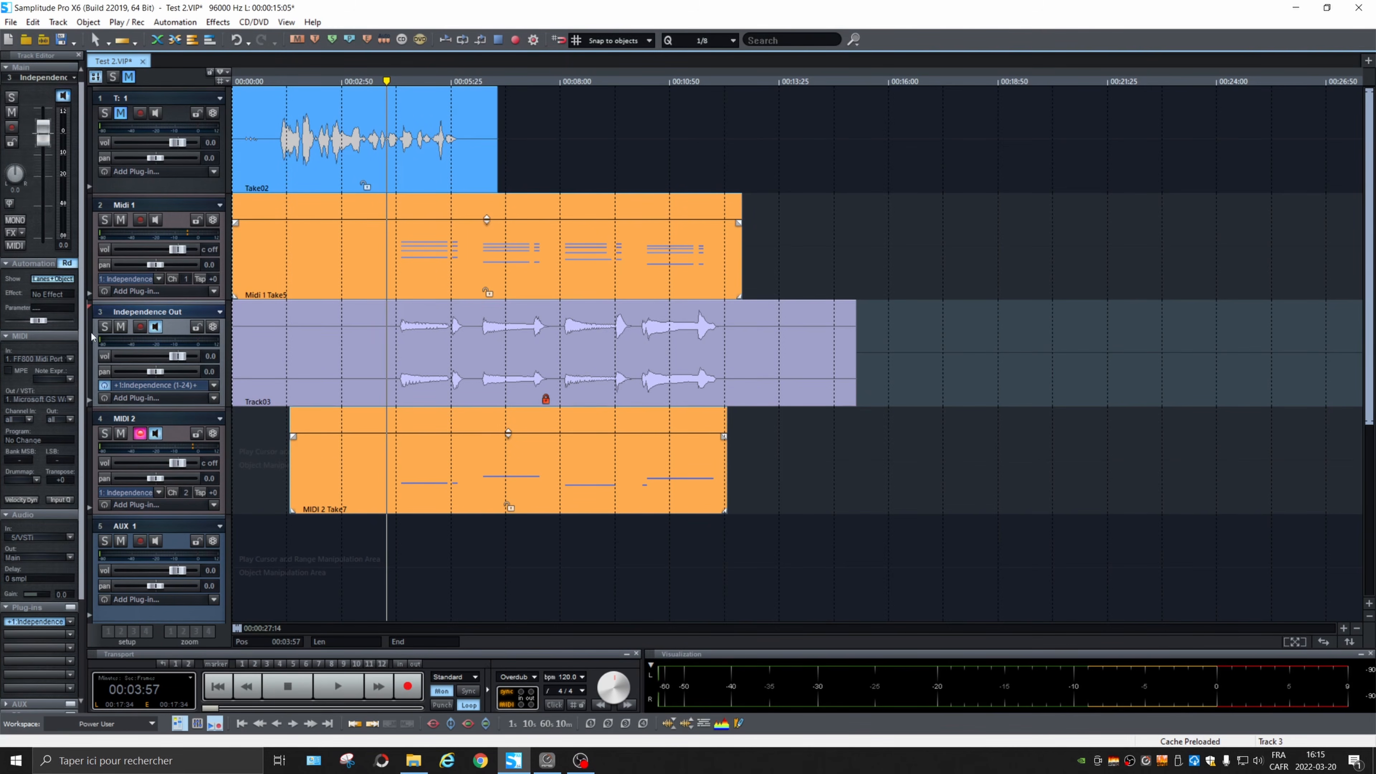
{"action": "key", "text": "space"}
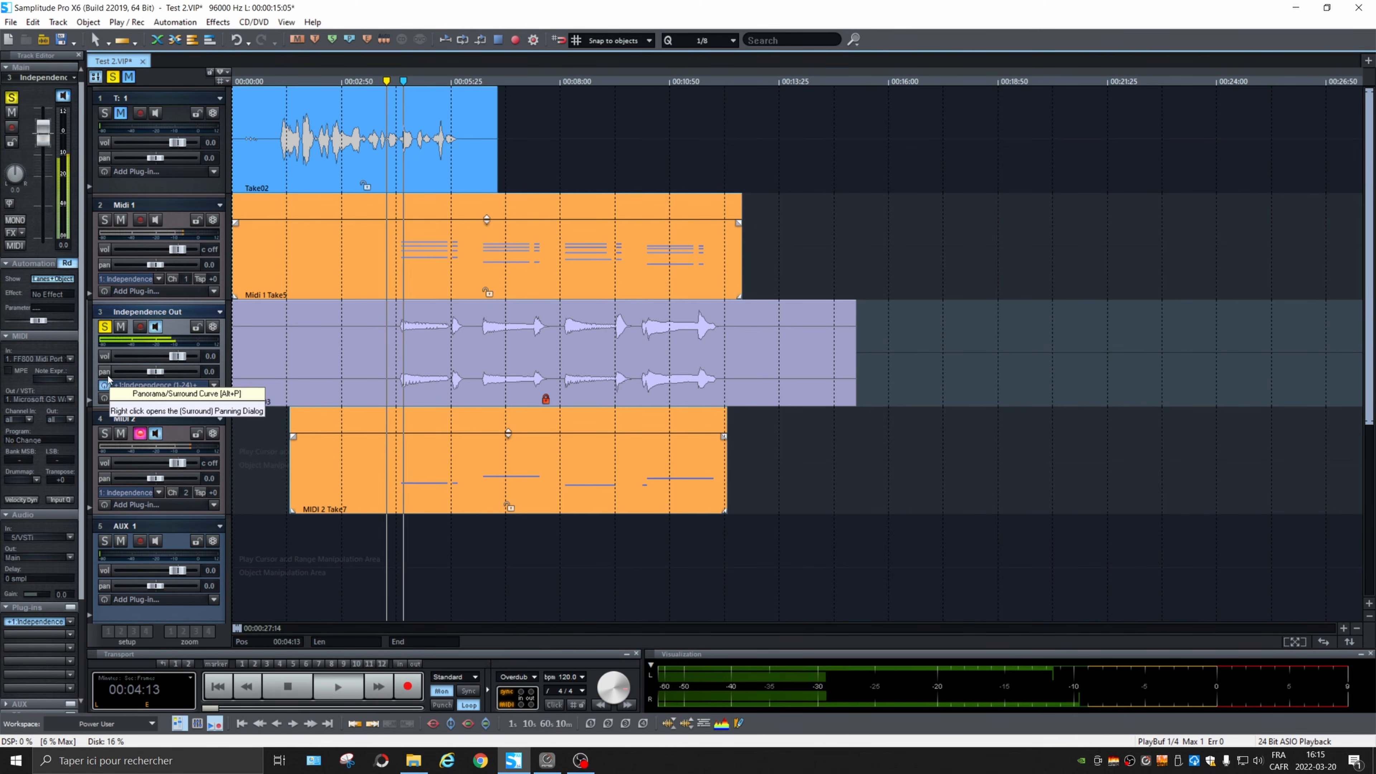
{"action": "key", "text": "space"}
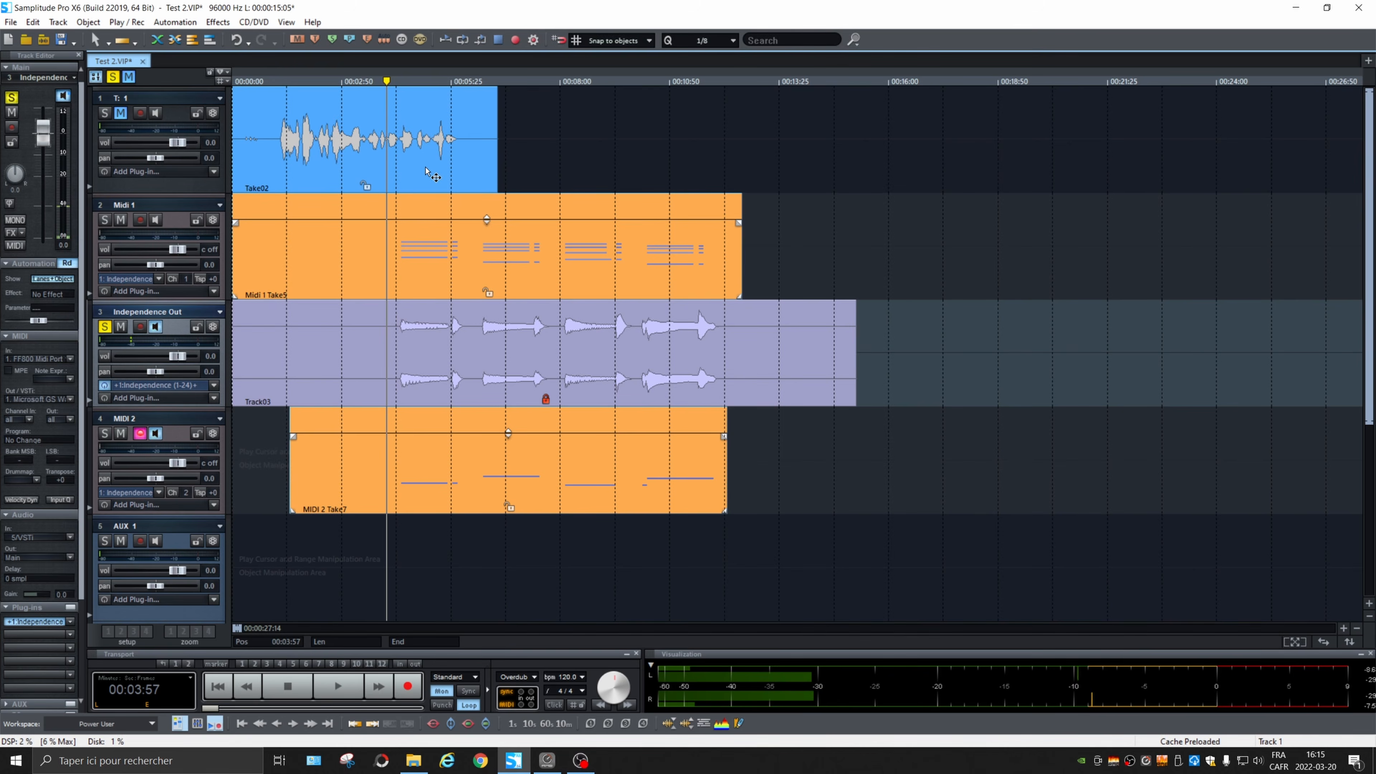
Step: Start exporting the project as a Wave file
{"action": "left_click", "coordinate": [11, 22]}
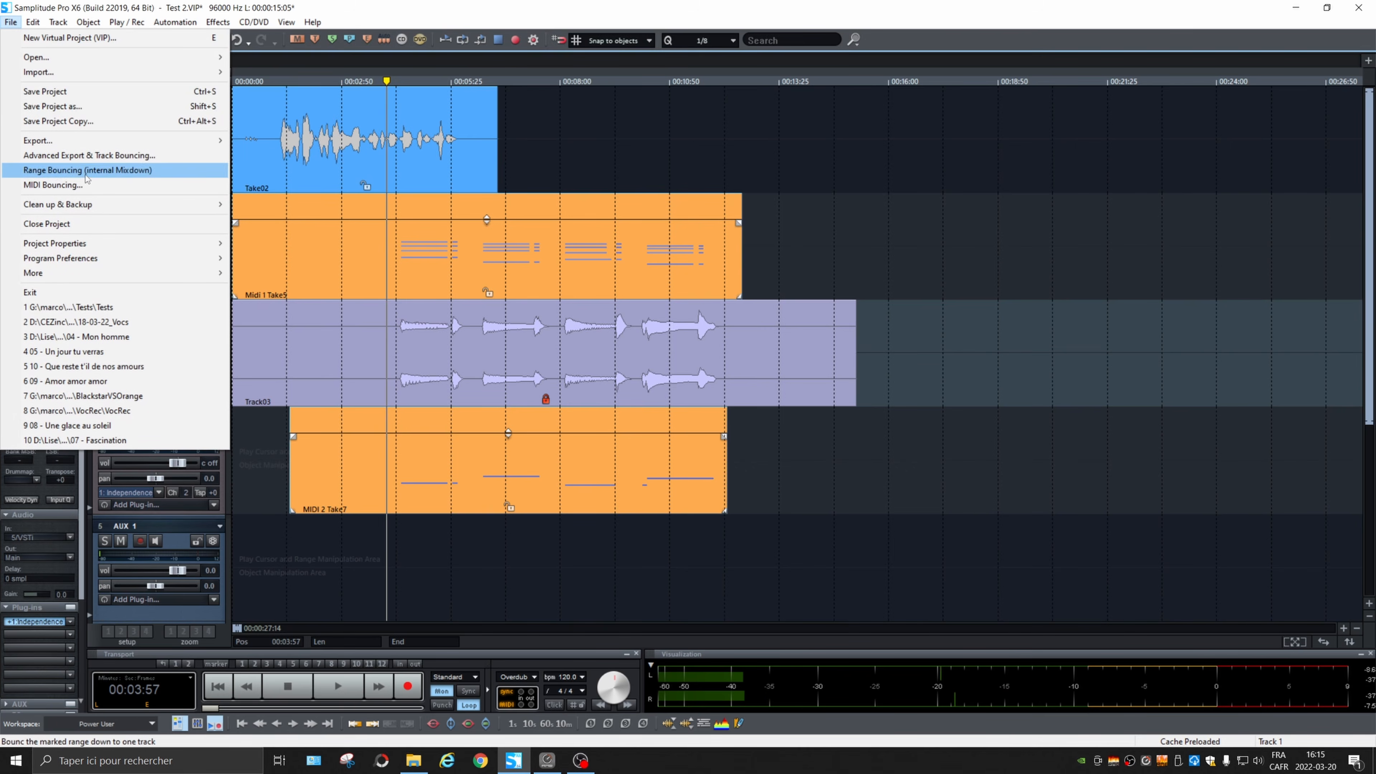
{"action": "mouse_move", "coordinate": [136, 140]}
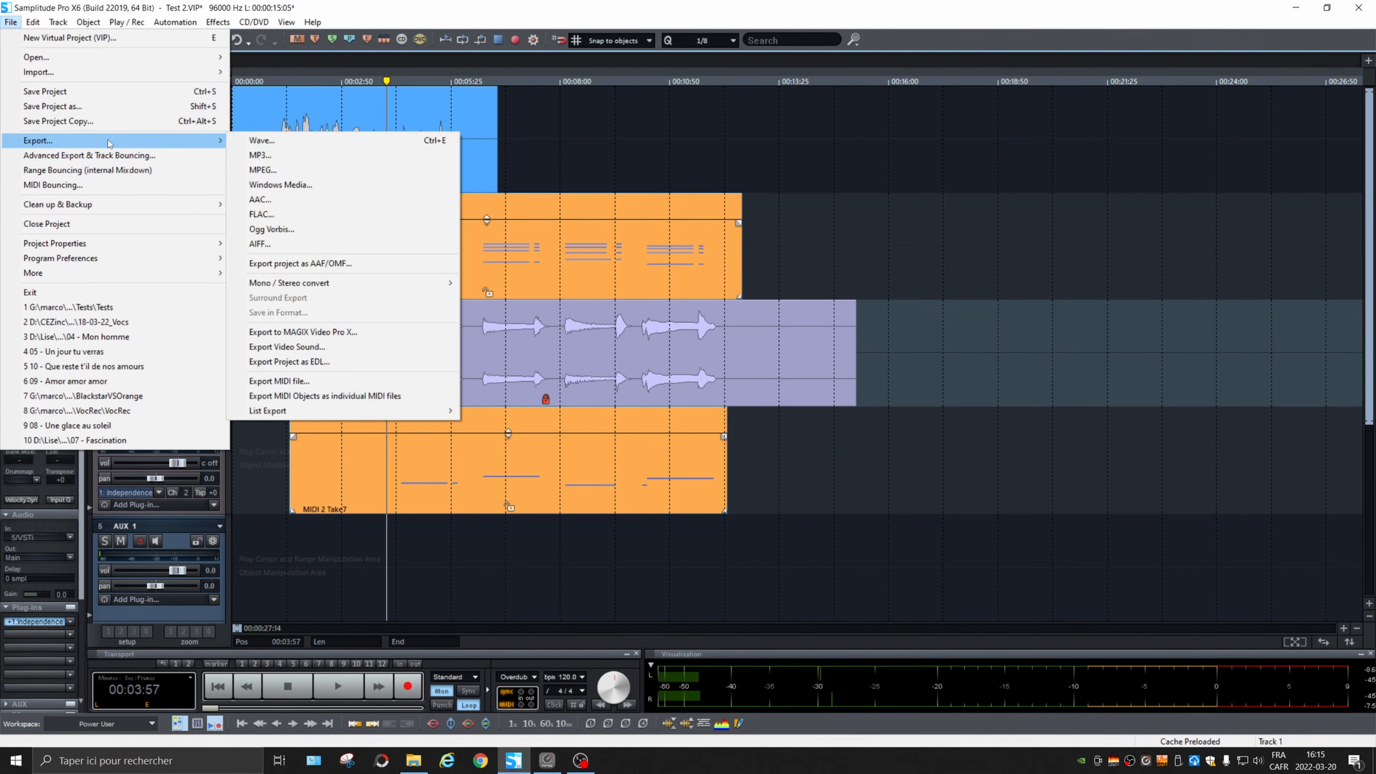
{"action": "left_click", "coordinate": [326, 142]}
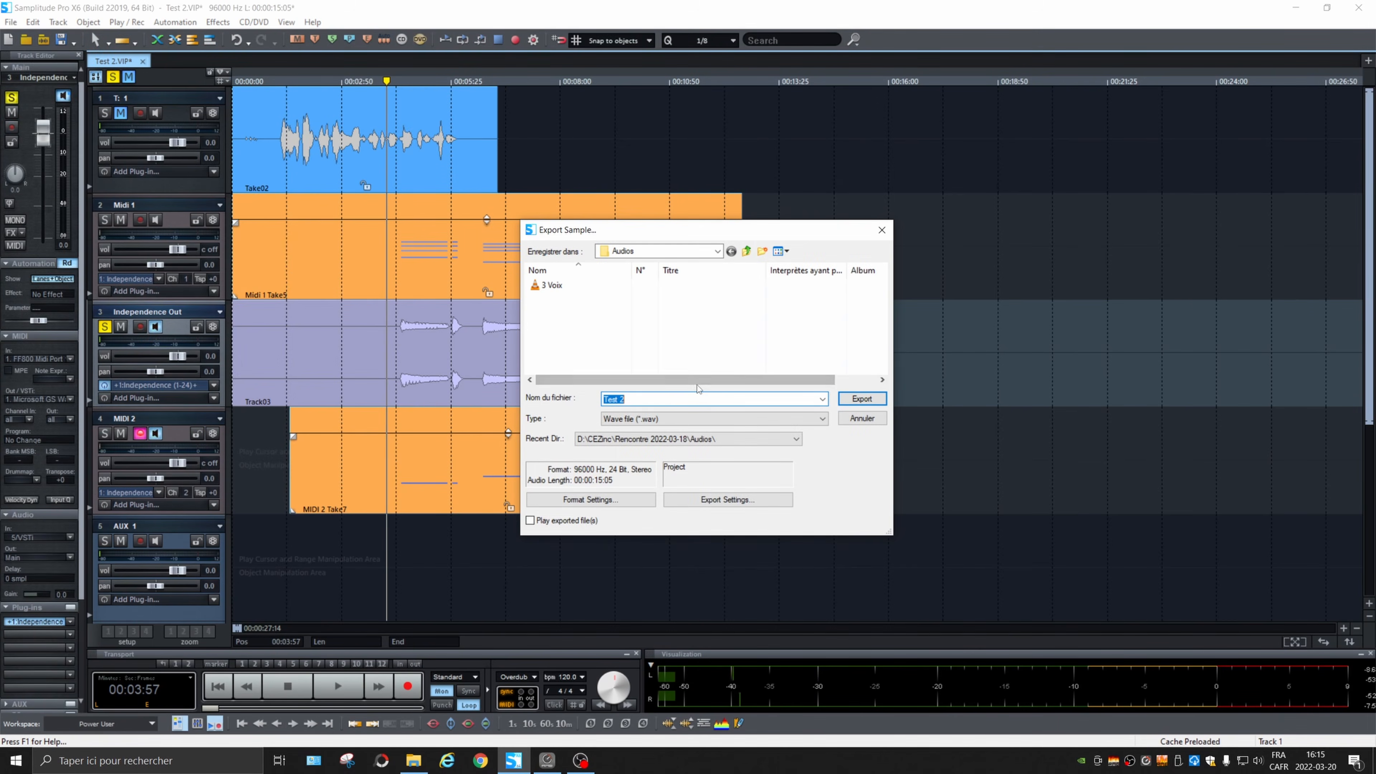